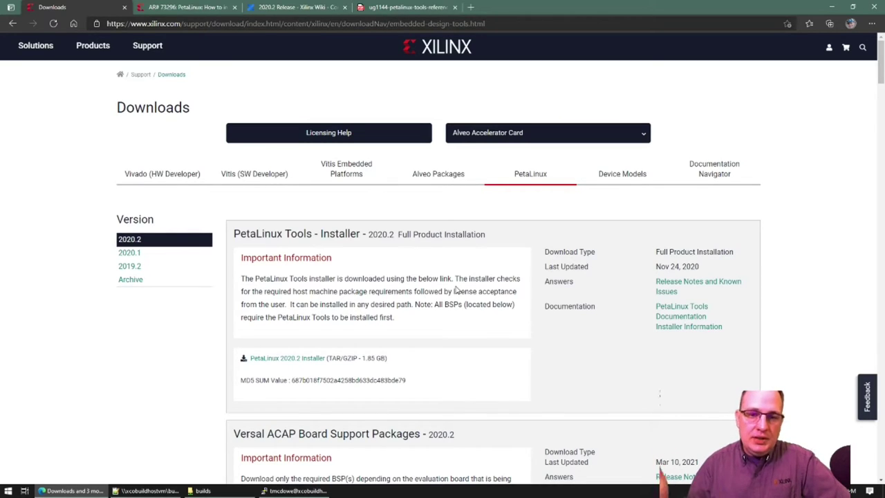
Step: Look through the PetaLinux 2020.2 downloads, from the installer and board support packages to the common images and sstate-cache artifacts
{"action": "scroll", "coordinate": [456, 290], "scroll_direction": "down", "scroll_amount": 3}
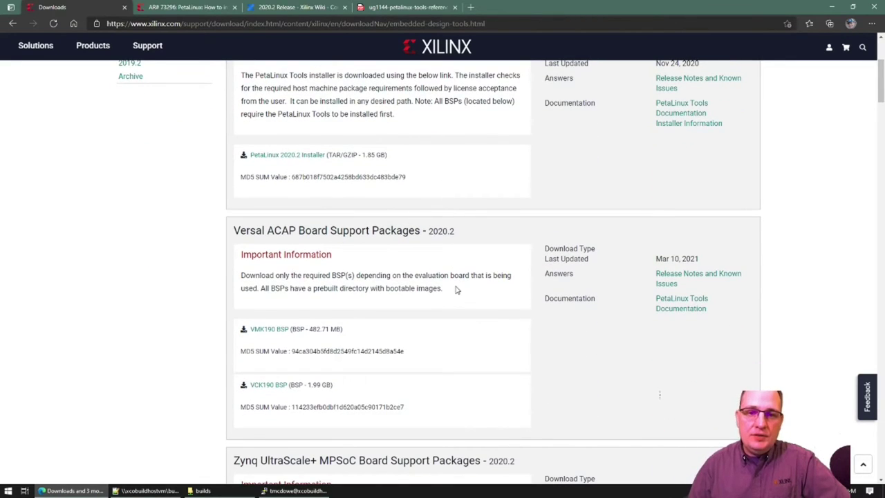
{"action": "scroll", "coordinate": [455, 290], "scroll_direction": "down", "scroll_amount": 1}
{"action": "scroll", "coordinate": [456, 294], "scroll_direction": "down", "scroll_amount": 1}
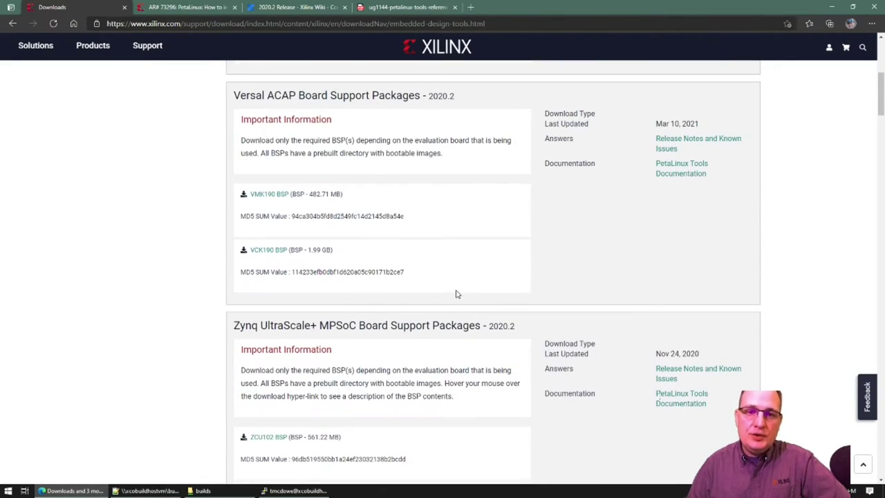
{"action": "scroll", "coordinate": [456, 295], "scroll_direction": "down", "scroll_amount": 2}
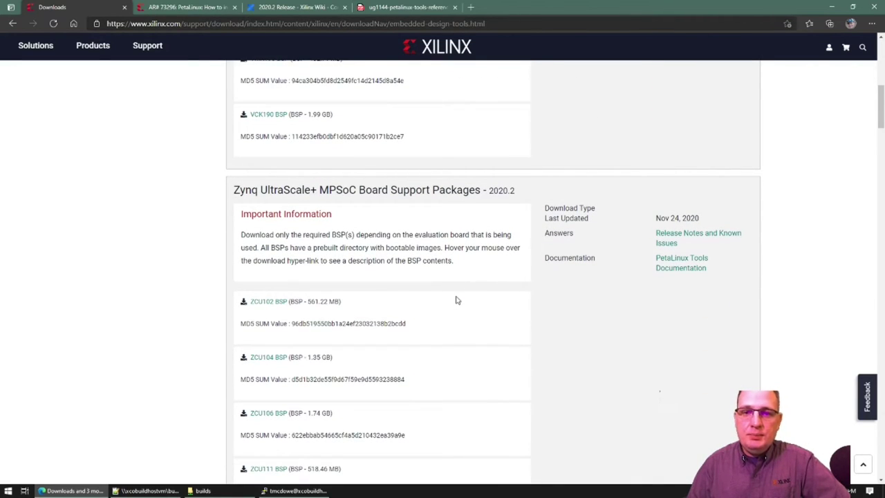
{"action": "scroll", "coordinate": [456, 300], "scroll_direction": "down", "scroll_amount": 10}
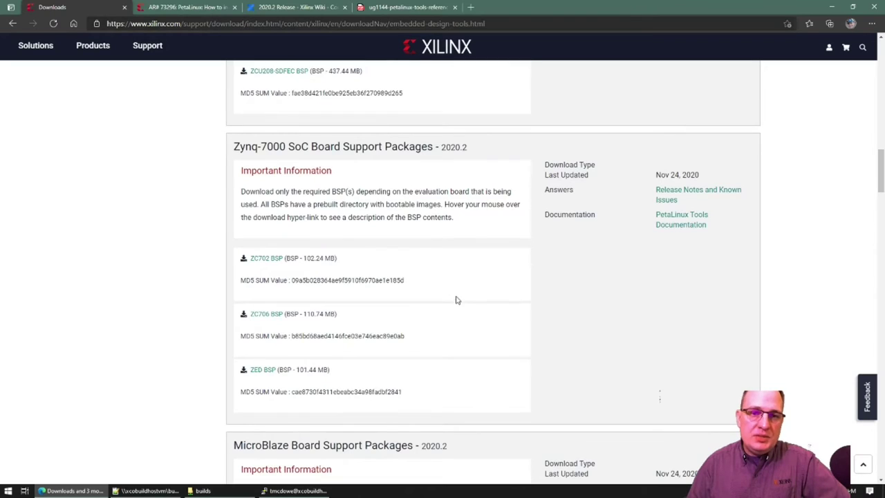
{"action": "scroll", "coordinate": [455, 300], "scroll_direction": "down", "scroll_amount": 6}
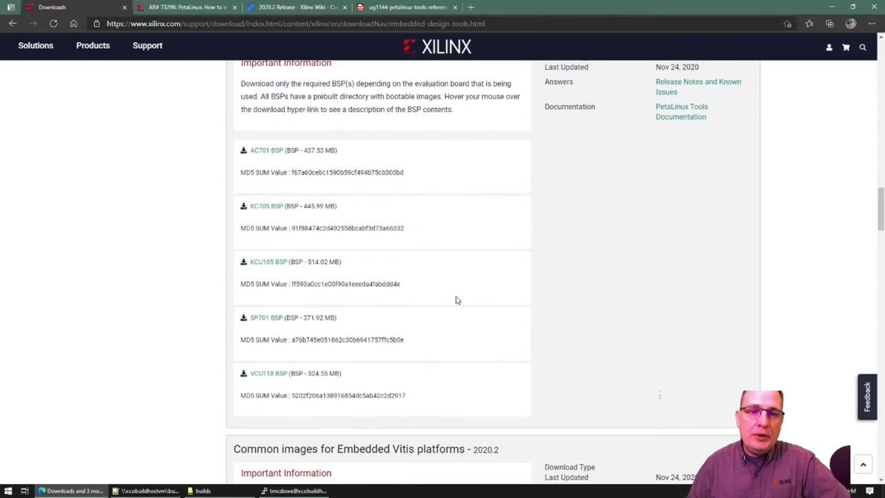
{"action": "scroll", "coordinate": [456, 299], "scroll_direction": "down", "scroll_amount": 5}
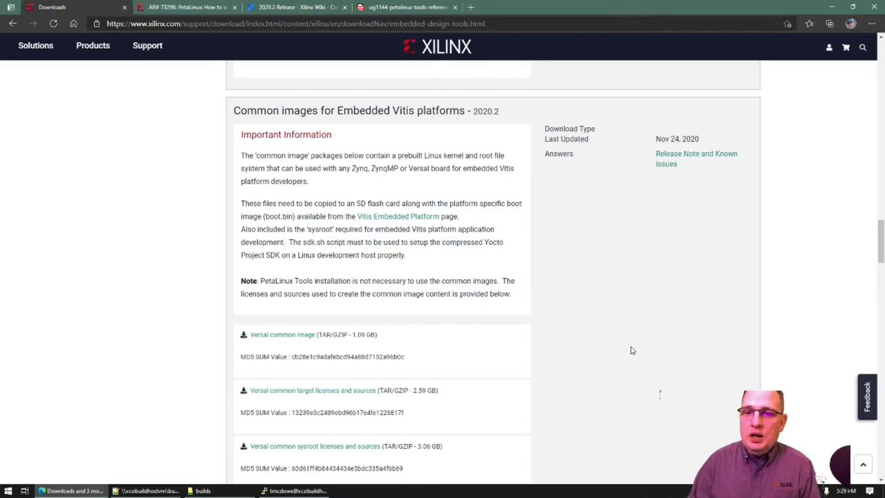
{"action": "scroll", "coordinate": [593, 339], "scroll_direction": "down", "scroll_amount": 6}
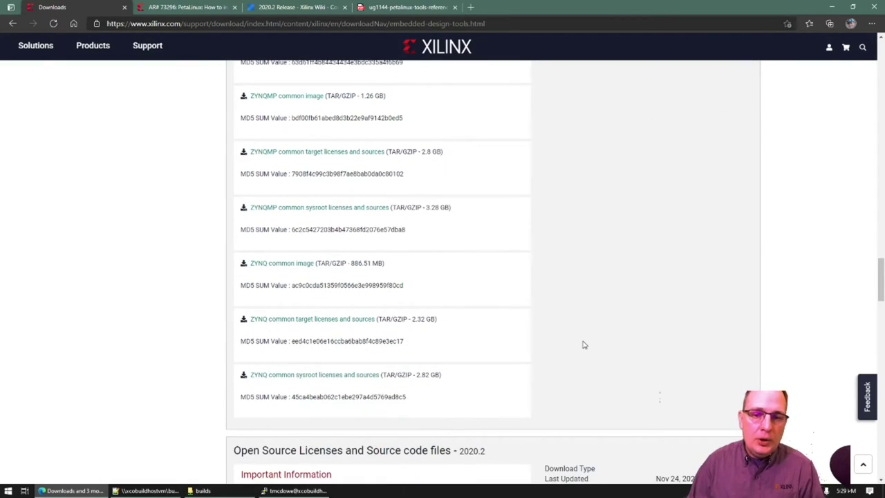
{"action": "scroll", "coordinate": [583, 344], "scroll_direction": "down", "scroll_amount": 20}
{"action": "scroll", "coordinate": [583, 345], "scroll_direction": "down", "scroll_amount": 5}
{"action": "scroll", "coordinate": [582, 344], "scroll_direction": "up", "scroll_amount": 3}
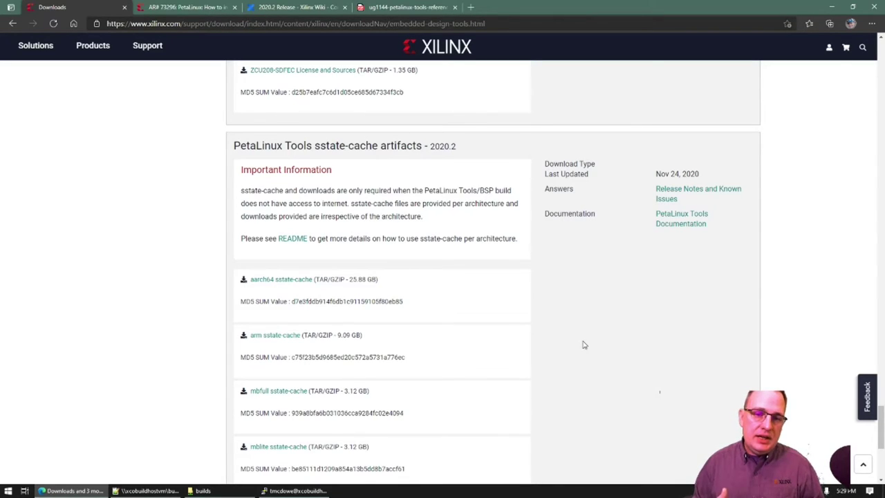
{"action": "scroll", "coordinate": [602, 347], "scroll_direction": "down", "scroll_amount": 1}
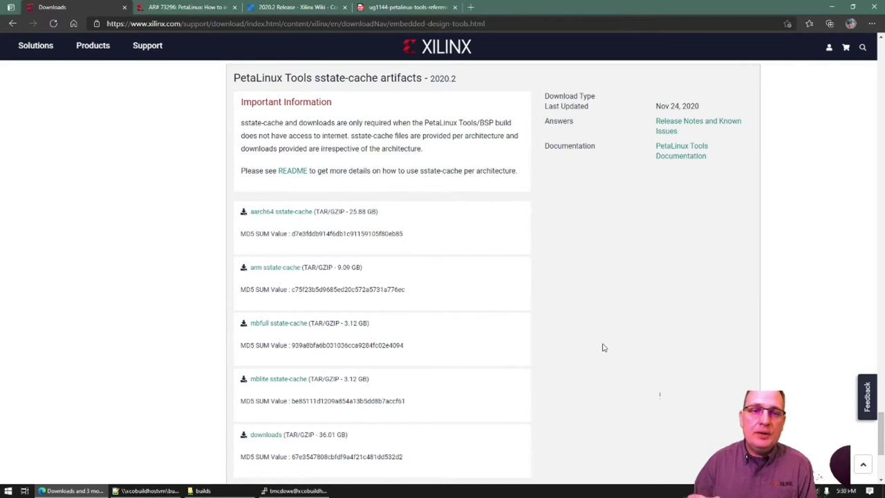
Step: Read Answer Record 73296 on installing the PetaLinux build host packages, down to its attached plnx-env-setup.sh script
{"action": "left_click", "coordinate": [185, 7]}
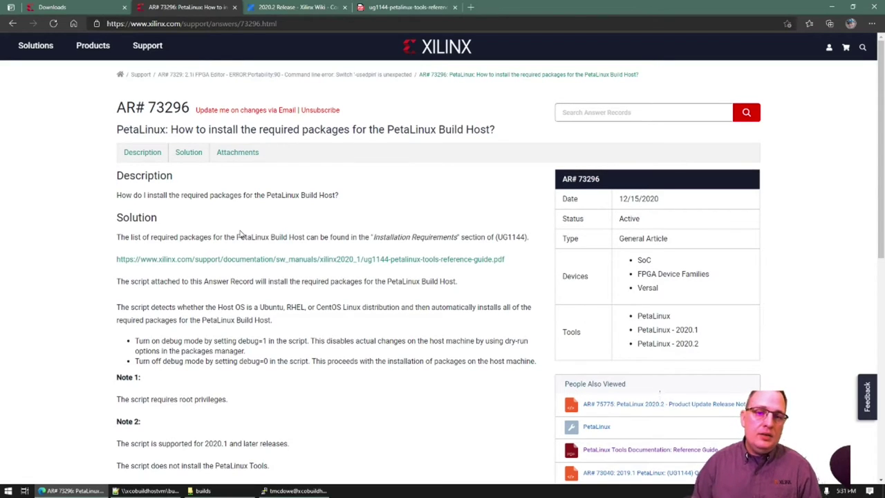
{"action": "scroll", "coordinate": [241, 234], "scroll_direction": "down", "scroll_amount": 2}
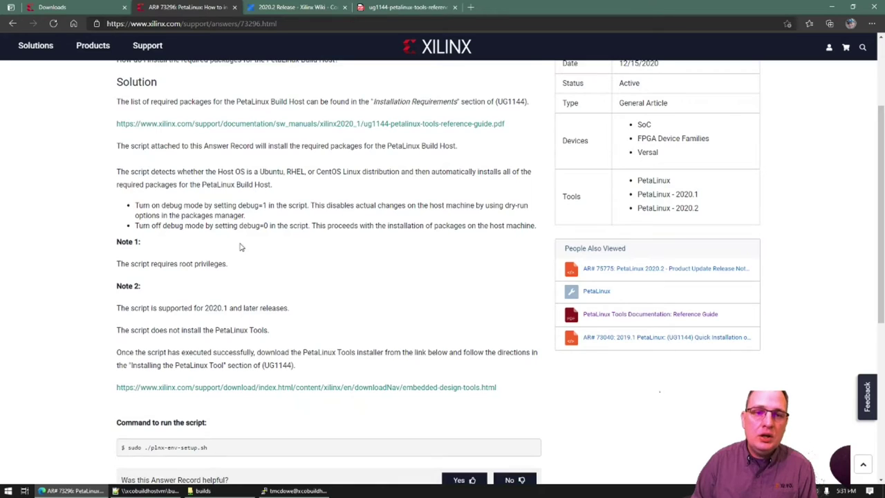
{"action": "scroll", "coordinate": [241, 247], "scroll_direction": "up", "scroll_amount": 1}
{"action": "scroll", "coordinate": [241, 244], "scroll_direction": "down", "scroll_amount": 2}
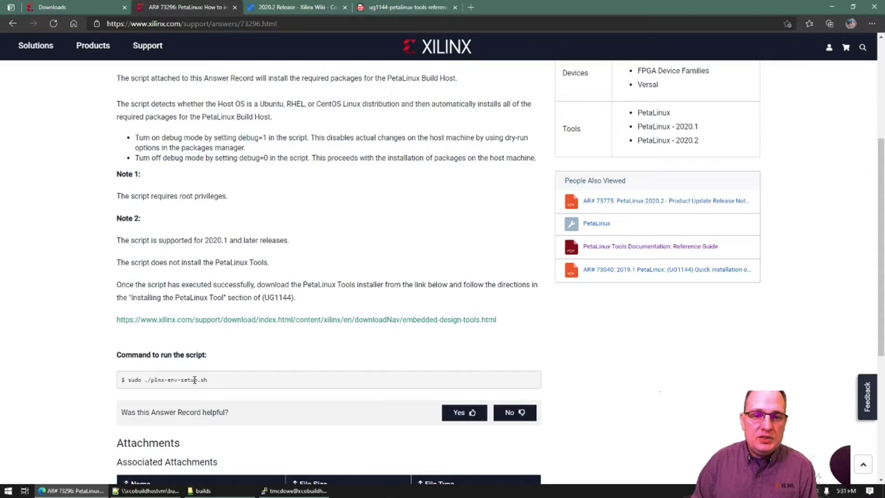
{"action": "scroll", "coordinate": [199, 380], "scroll_direction": "down", "scroll_amount": 1}
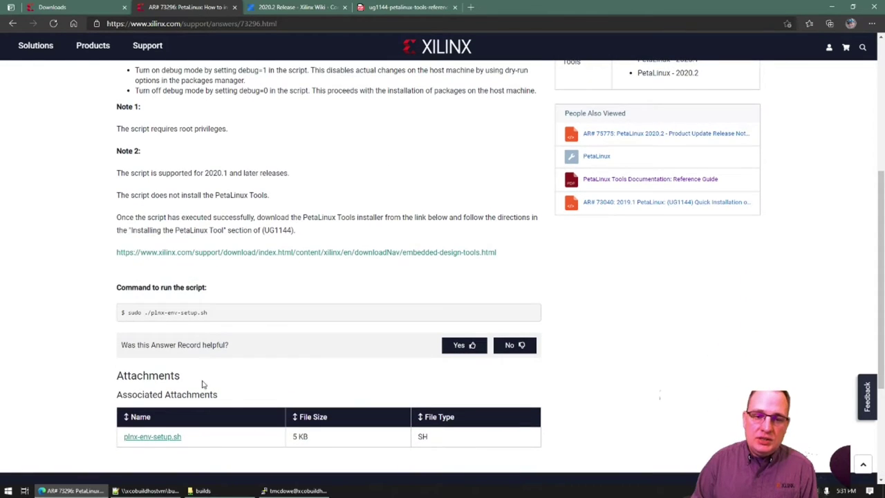
Step: Switch to Notepad++ to examine the host OS detection and package lists in plnx-env-setup.sh, and minimize it
{"action": "left_click", "coordinate": [147, 490]}
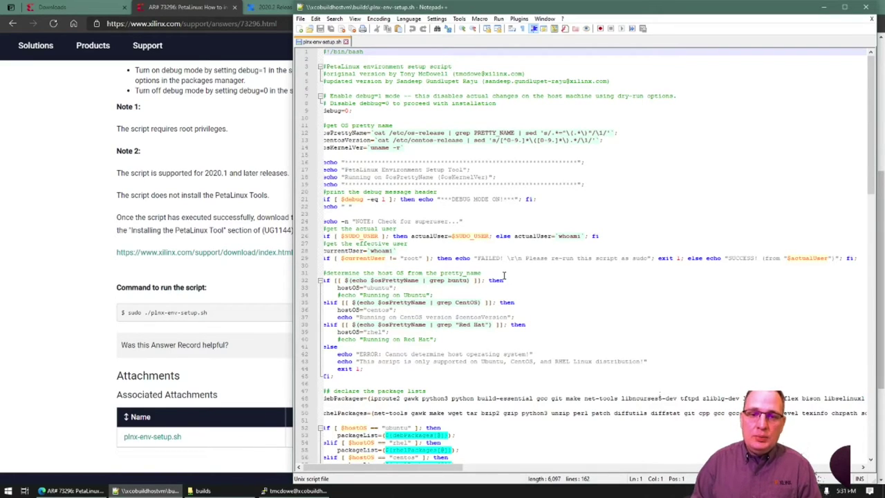
{"action": "scroll", "coordinate": [504, 275], "scroll_direction": "down", "scroll_amount": 2}
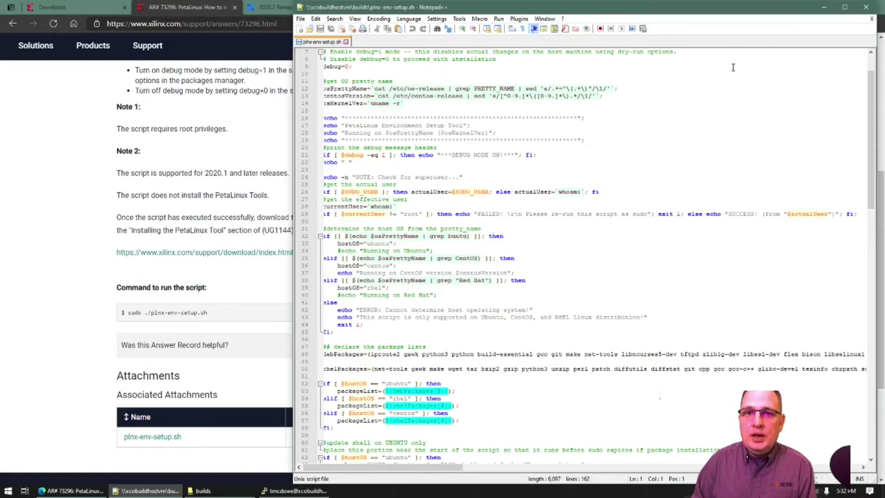
{"action": "left_click", "coordinate": [824, 10]}
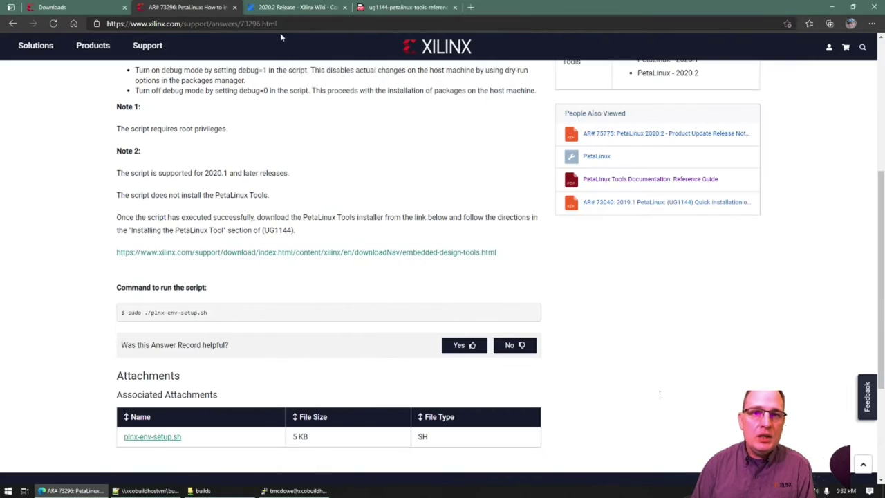
Step: Review the Xilinx Wiki's 2020.2 Release page, covering documentation, board downloads, component versions, Yocto layers and use of the prebuilt images
{"action": "left_click", "coordinate": [276, 5]}
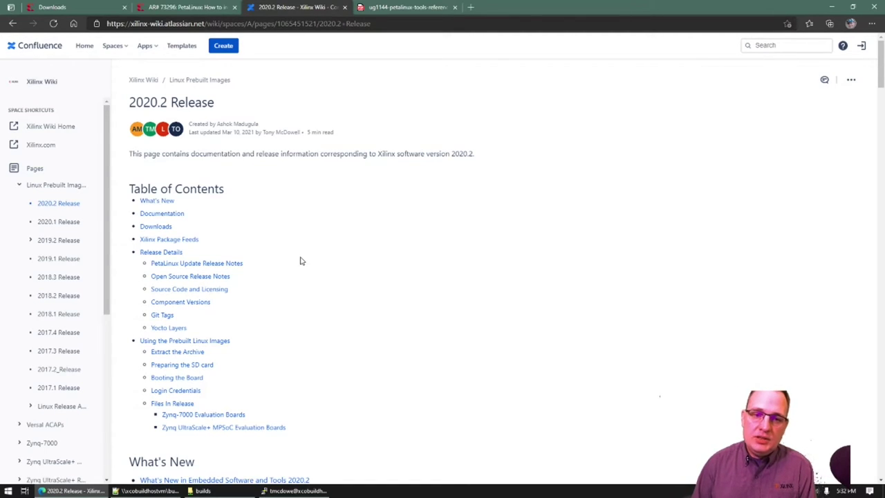
{"action": "scroll", "coordinate": [302, 260], "scroll_direction": "down", "scroll_amount": 2}
{"action": "scroll", "coordinate": [367, 248], "scroll_direction": "down", "scroll_amount": 3}
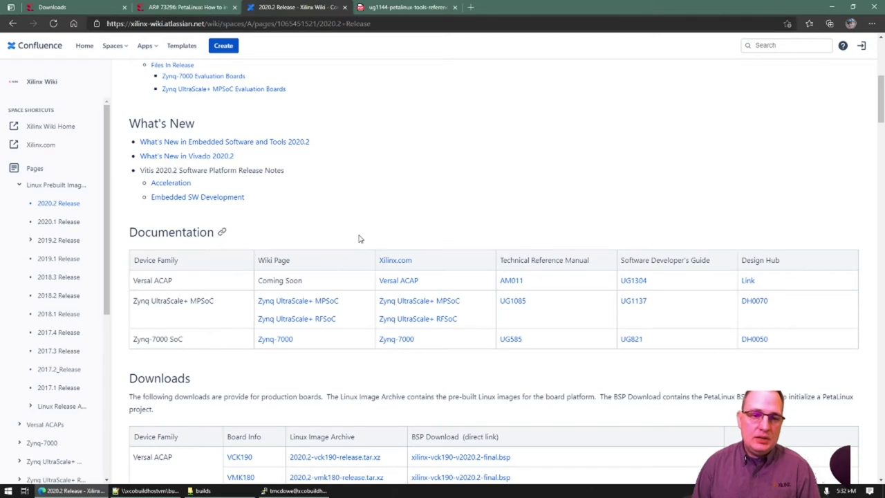
{"action": "scroll", "coordinate": [359, 238], "scroll_direction": "down", "scroll_amount": 5}
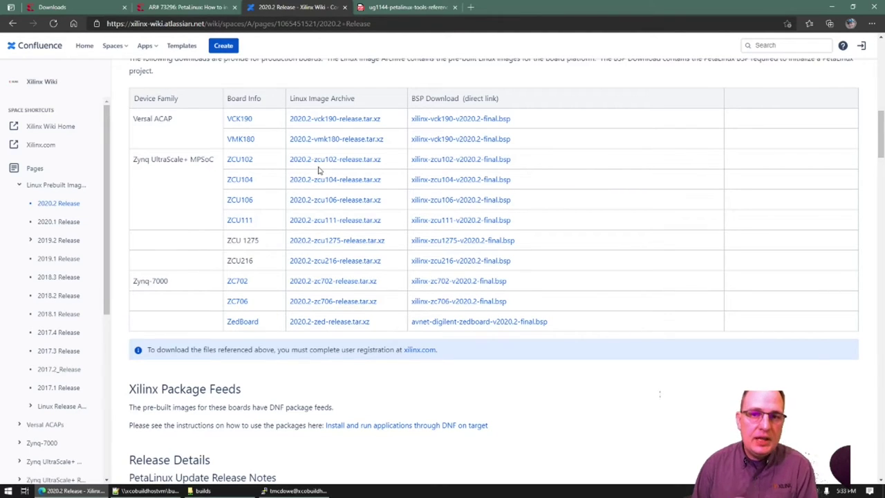
{"action": "scroll", "coordinate": [318, 182], "scroll_direction": "down", "scroll_amount": 4}
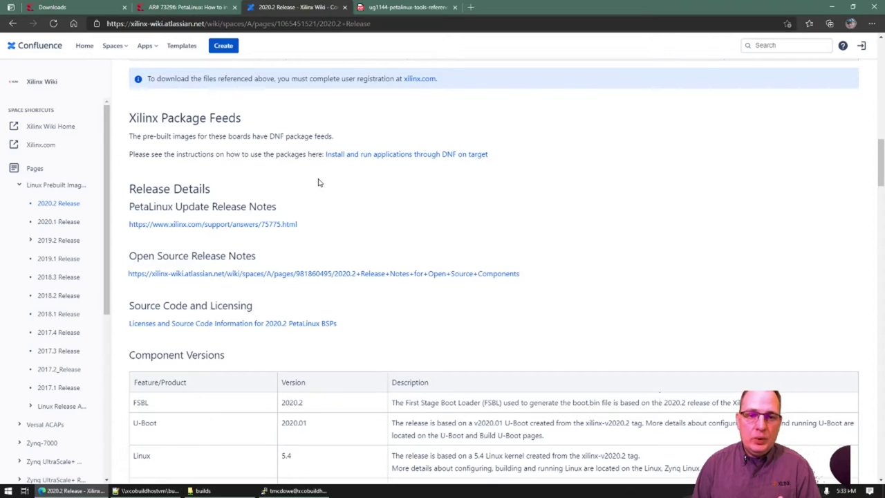
{"action": "scroll", "coordinate": [318, 182], "scroll_direction": "down", "scroll_amount": 3}
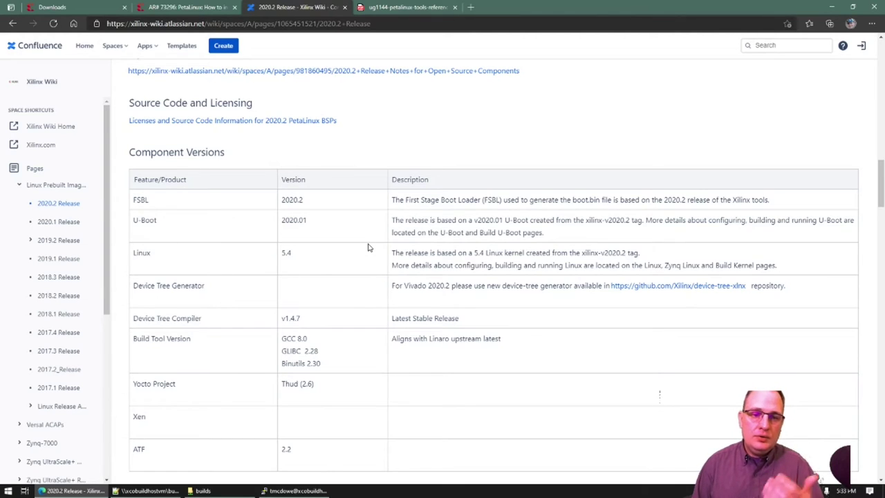
{"action": "scroll", "coordinate": [368, 247], "scroll_direction": "down", "scroll_amount": 5}
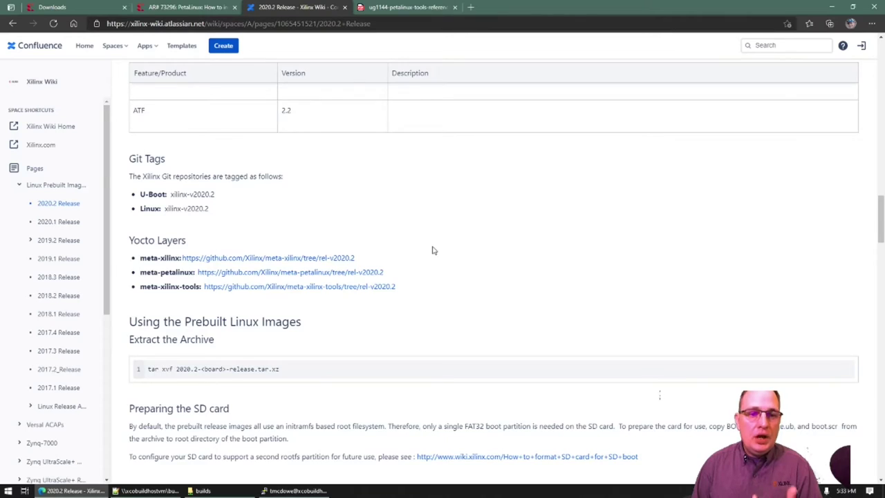
{"action": "scroll", "coordinate": [432, 250], "scroll_direction": "down", "scroll_amount": 2}
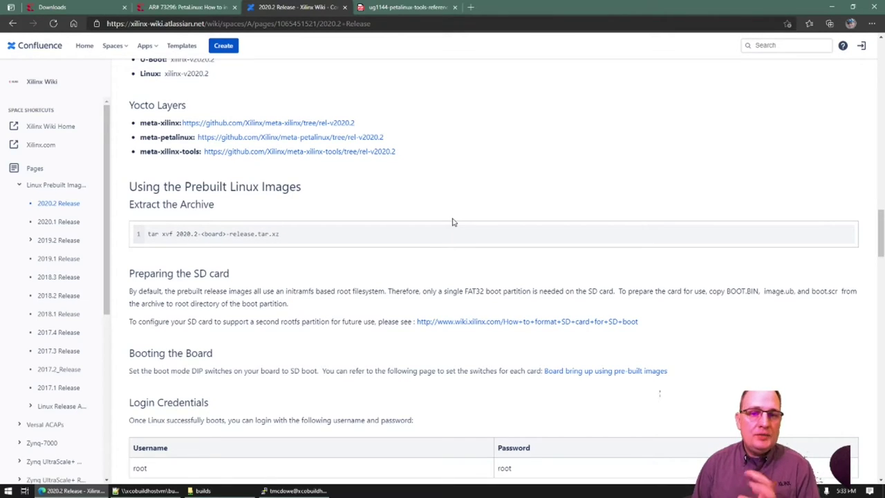
Step: Bring up the UG1144 PetaLinux Tools Reference Guide PDF, and minimize the browser after viewing it
{"action": "left_click", "coordinate": [424, 10]}
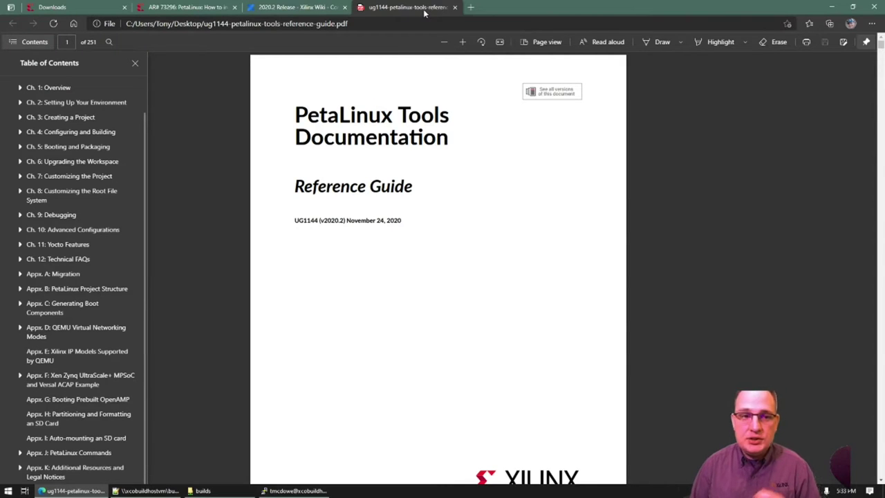
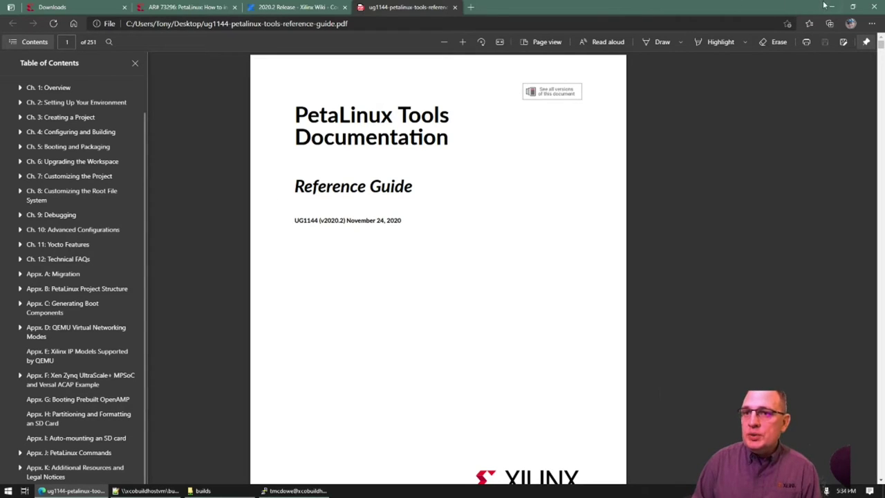
{"action": "left_click", "coordinate": [832, 6]}
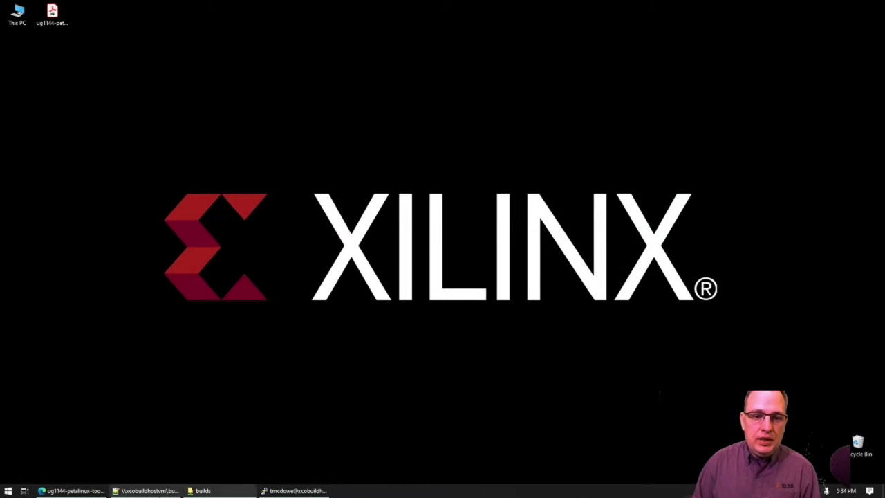
Step: Switch to the build host's terminal session and check the files in the shared builds folder
{"action": "left_click", "coordinate": [296, 490]}
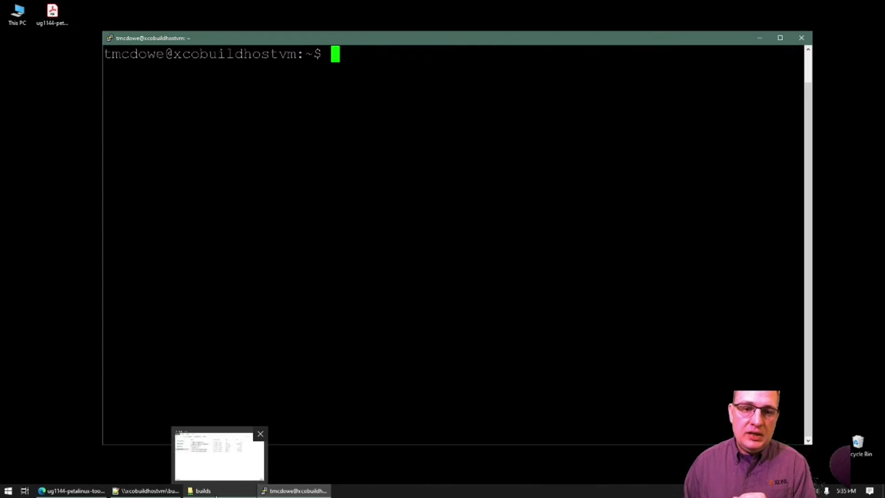
{"action": "left_click", "coordinate": [202, 490]}
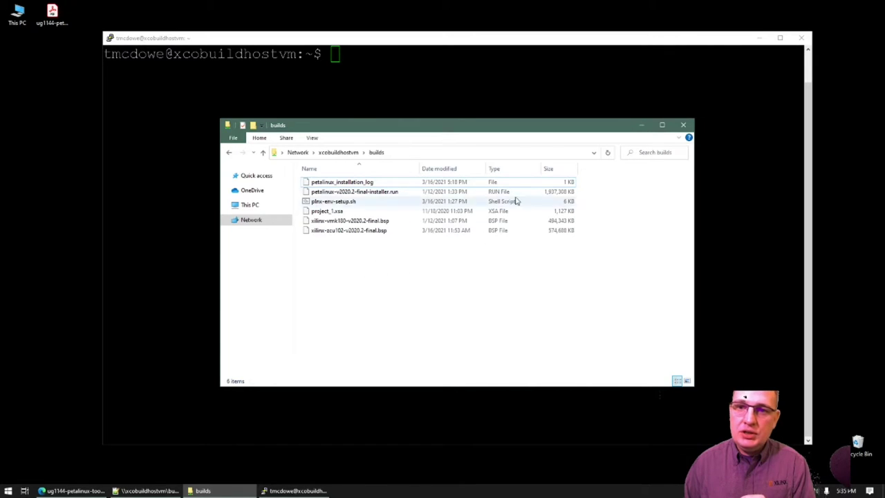
{"action": "left_click", "coordinate": [642, 125]}
Step: Change to the /tools/xilinx/petalinux/2020.2/ directory in the terminal and list its contents
{"action": "type", "text": "cd /tools/s"}
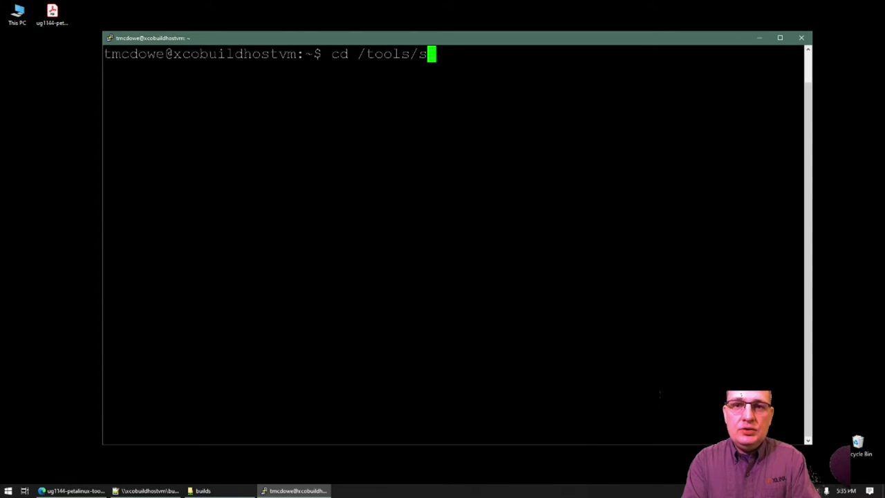
{"action": "key", "text": "BackSpace"}
{"action": "type", "text": "xilinx/petalinux/"}
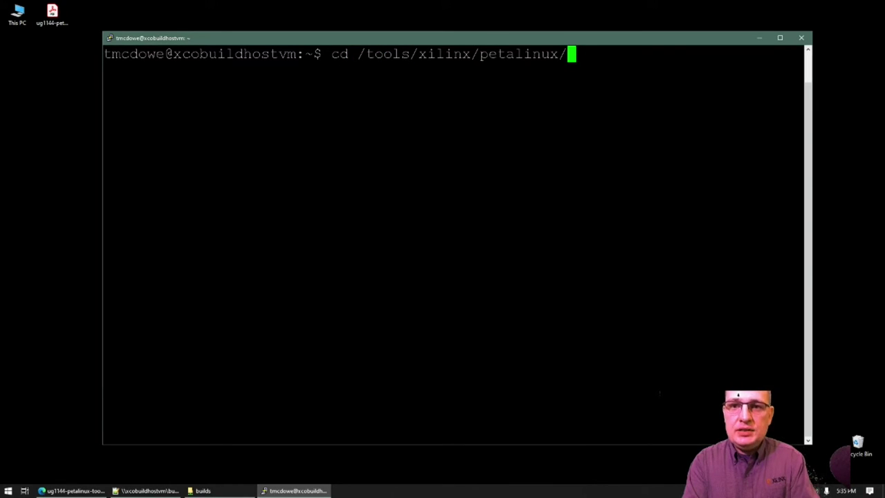
{"action": "type", "text": "2020.2/"}
{"action": "key", "text": "Return"}
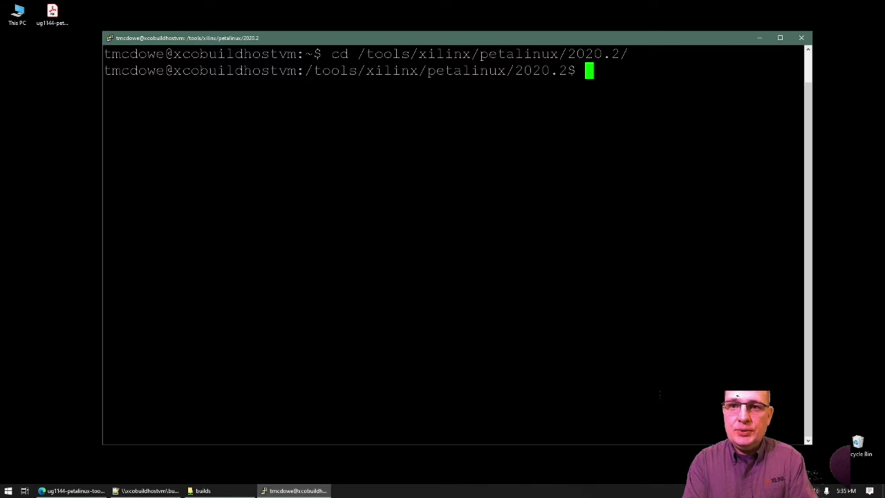
{"action": "type", "text": "ls"}
{"action": "key", "text": "Return"}
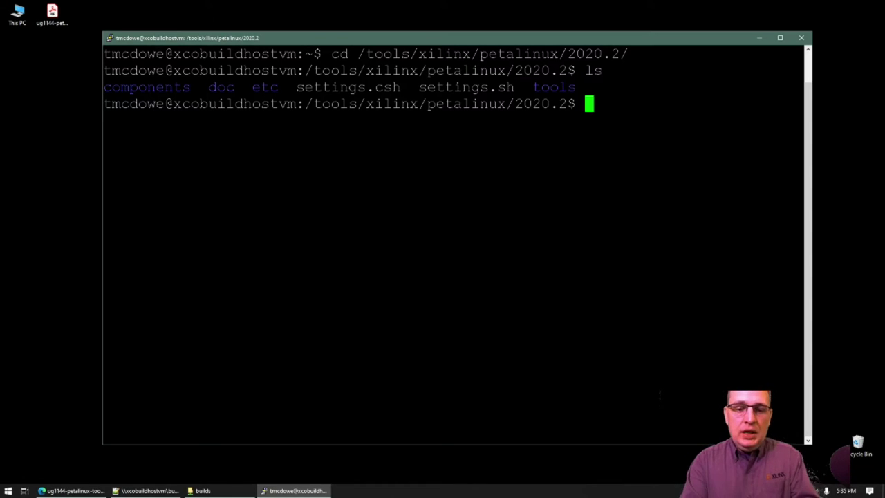
Step: Source the ./settings.sh script to set up the PetaLinux 2020.2 environment
{"action": "type", "text": "sourc"}
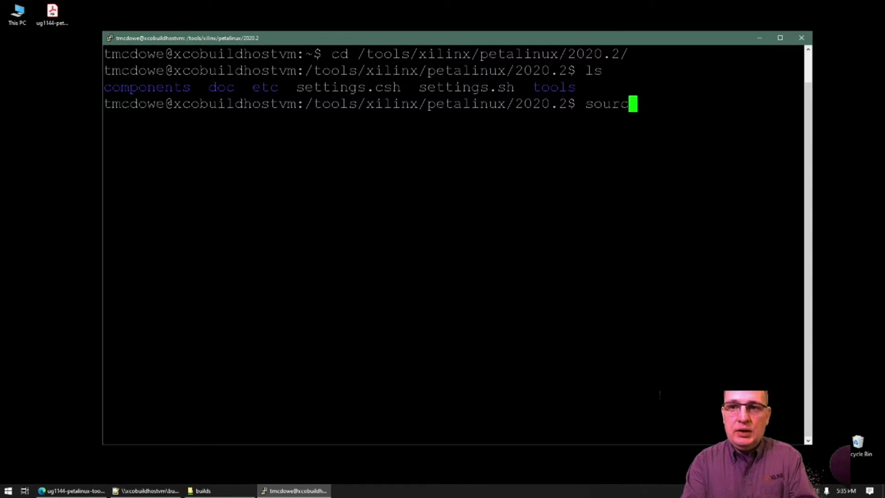
{"action": "type", "text": "e ./settings.sh"}
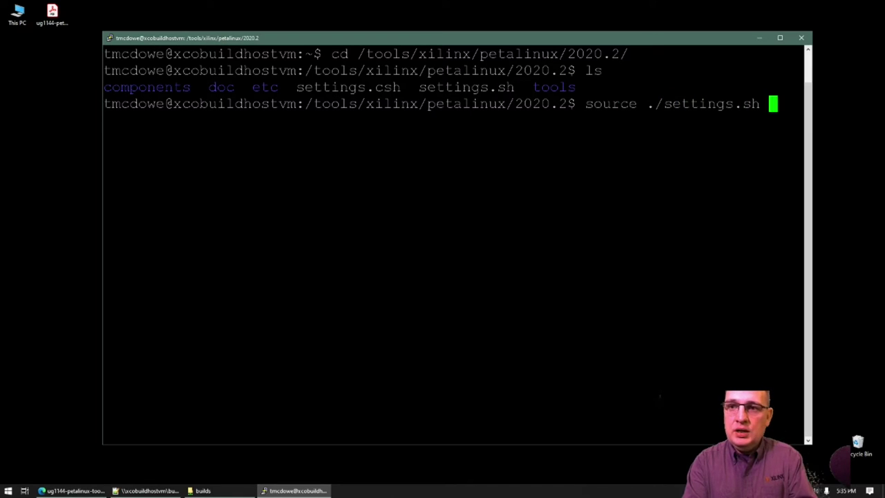
{"action": "key", "text": "Return"}
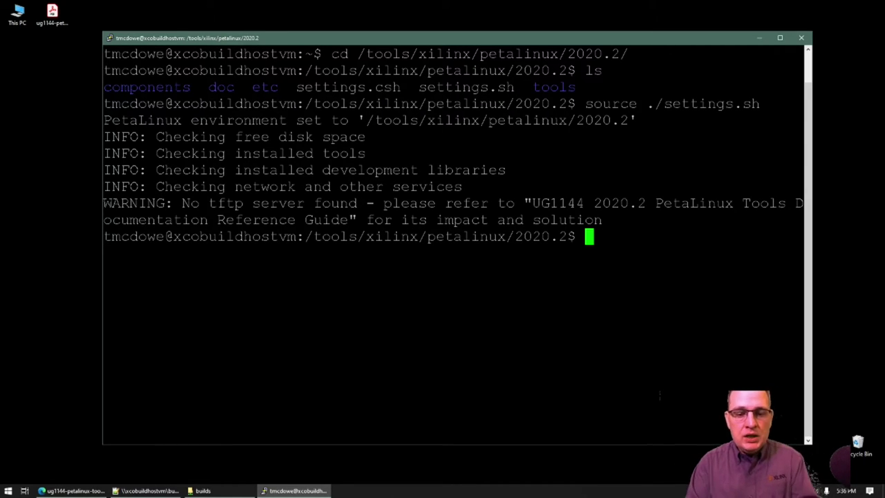
Step: Change to the /builds/ directory in the terminal and list its contents
{"action": "type", "text": "cd /builds/"}
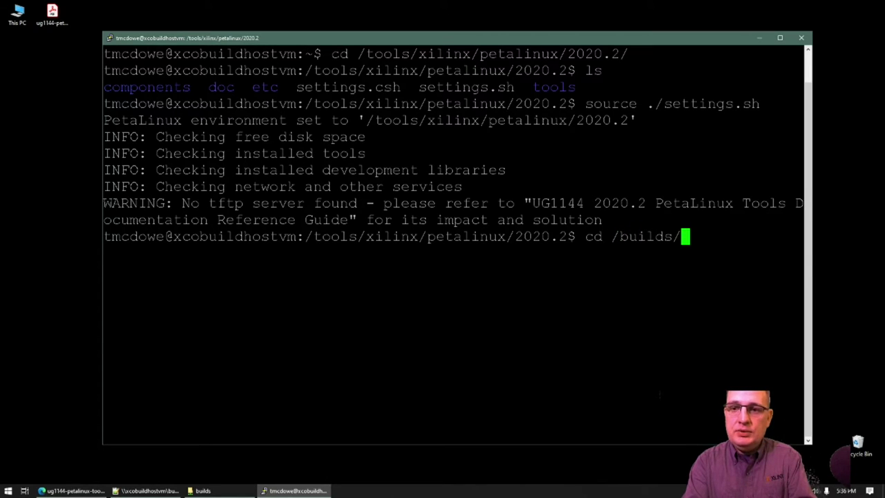
{"action": "key", "text": "Return"}
{"action": "type", "text": "ls"}
{"action": "key", "text": "Return"}
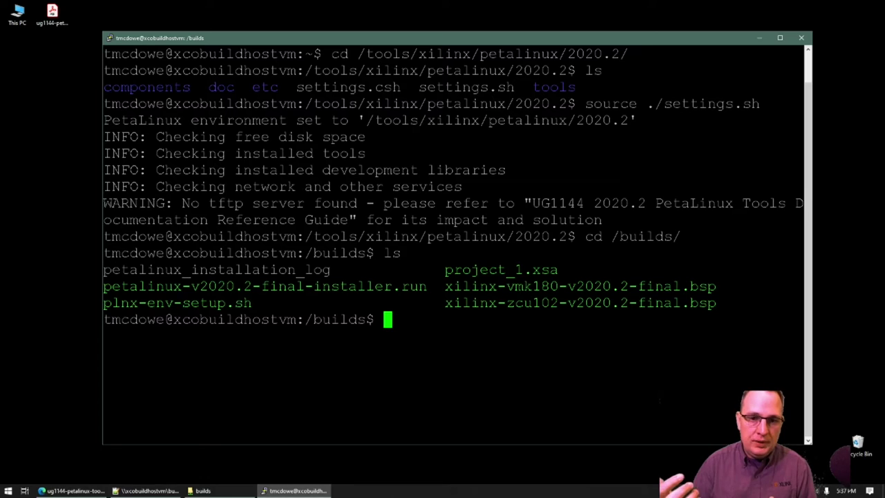
Step: Display the help for ./petalinux-v2020.2-final-installer.run with the --help option
{"action": "type", "text": "./pet"}
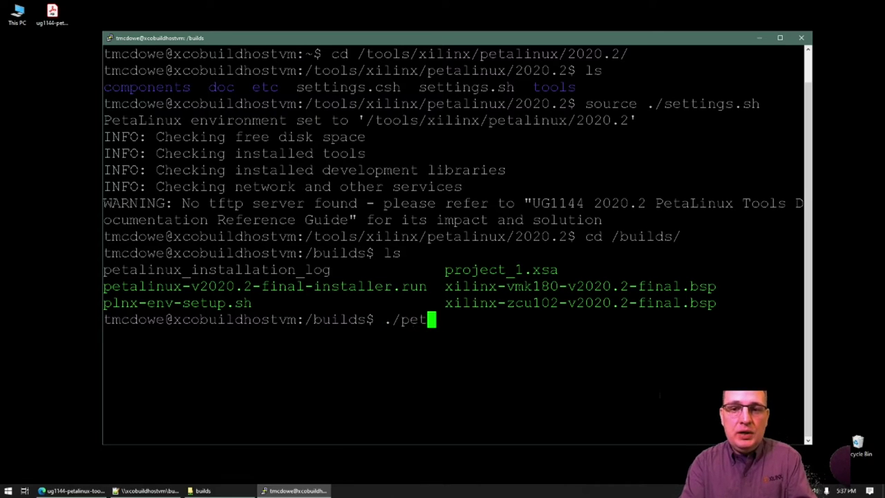
{"action": "key", "text": "Tab"}
{"action": "type", "text": "--help"}
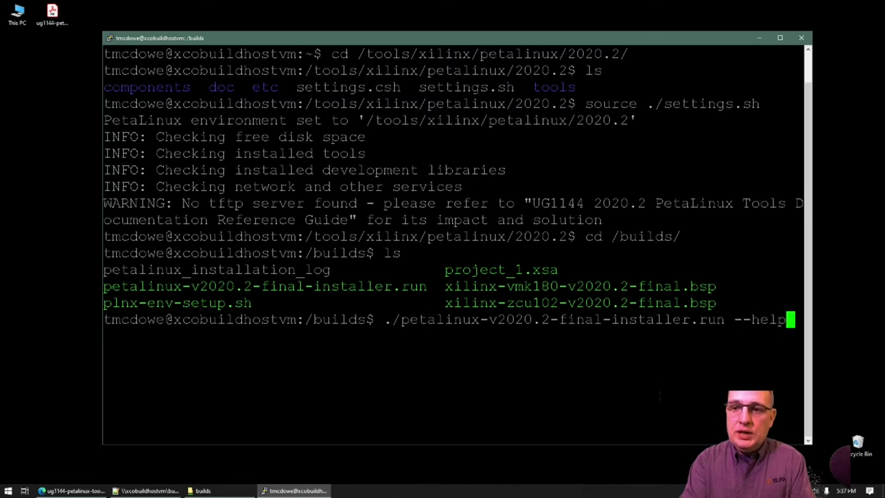
{"action": "key", "text": "Return"}
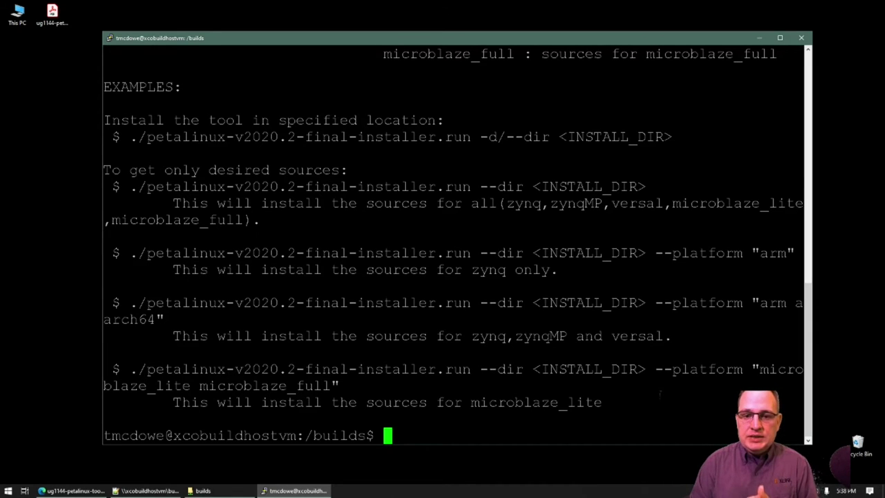
Step: List the builds directory and create a PetaLinux project from ./xilinx-zcu102-v2020.2-final.bsp using petalinux-create -t project -s
{"action": "type", "text": "ls"}
{"action": "key", "text": "Return"}
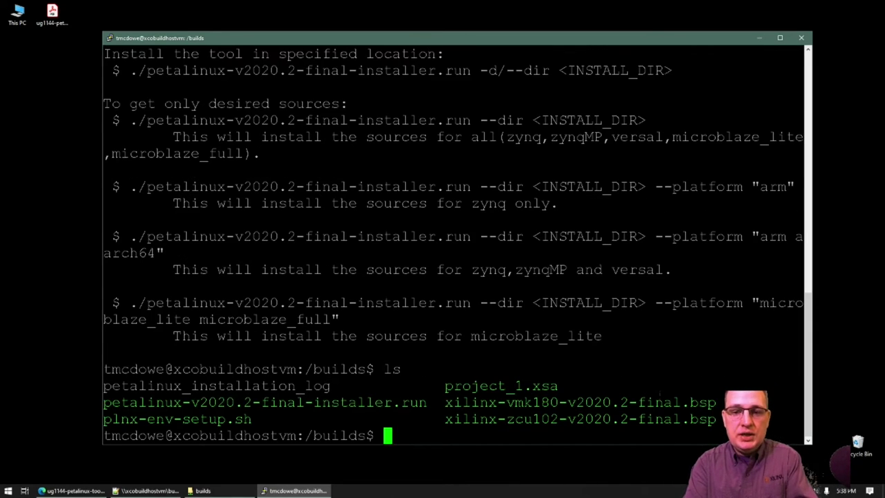
{"action": "type", "text": "peta"}
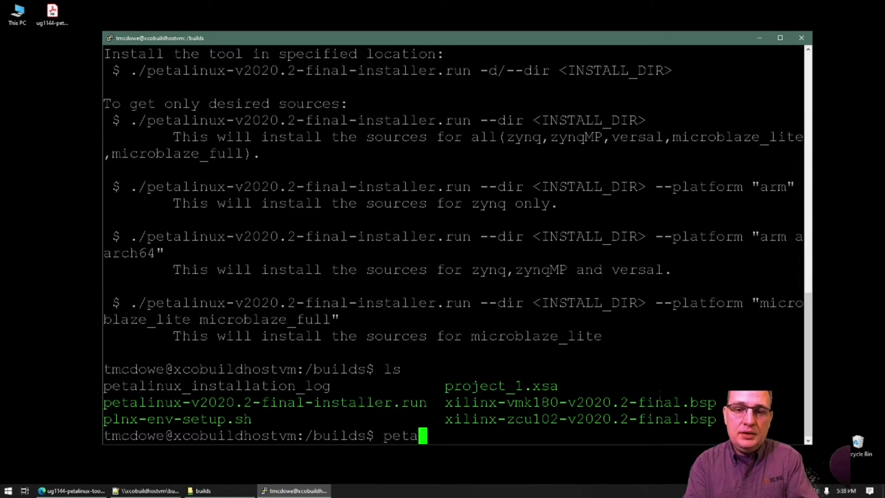
{"action": "key", "text": "Tab"}
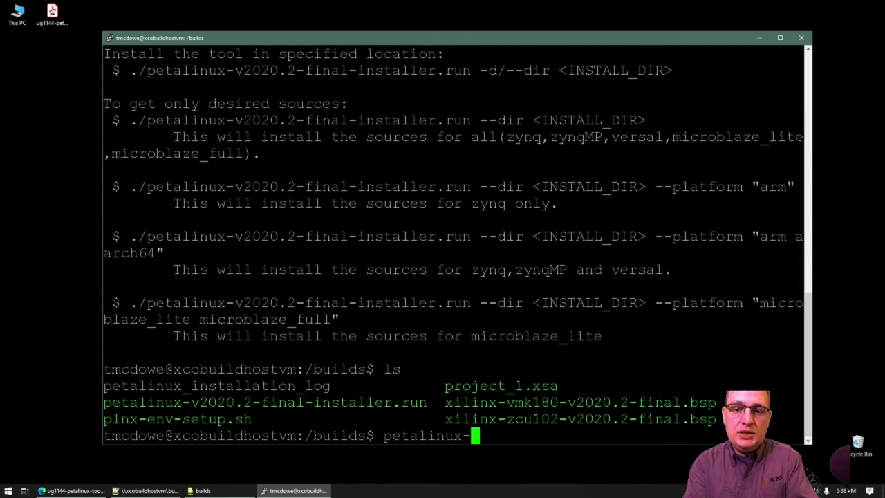
{"action": "type", "text": "create "}
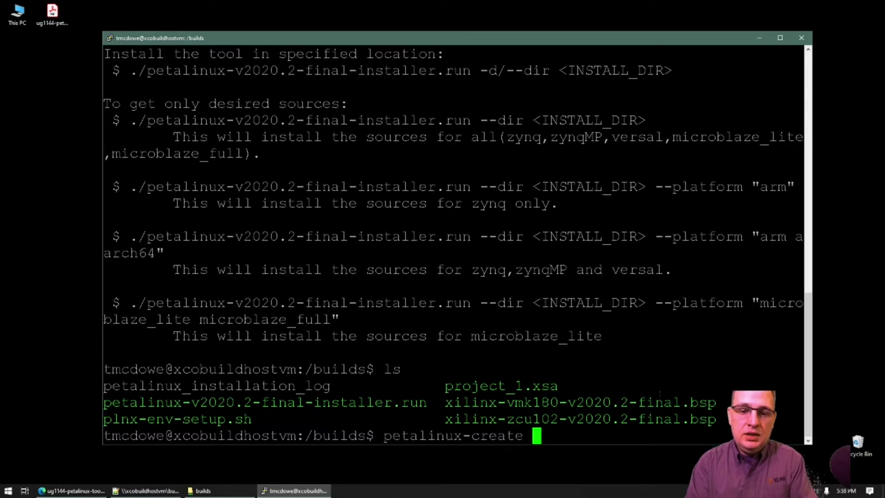
{"action": "type", "text": "-t "}
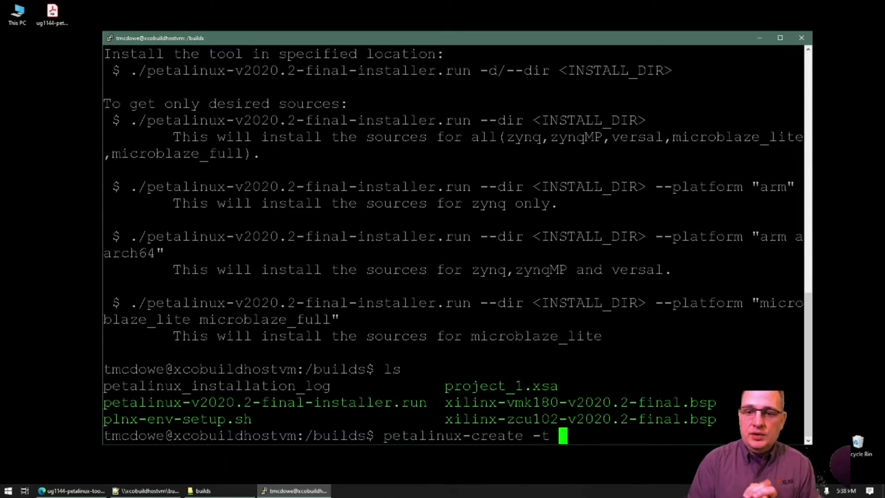
{"action": "type", "text": "project"}
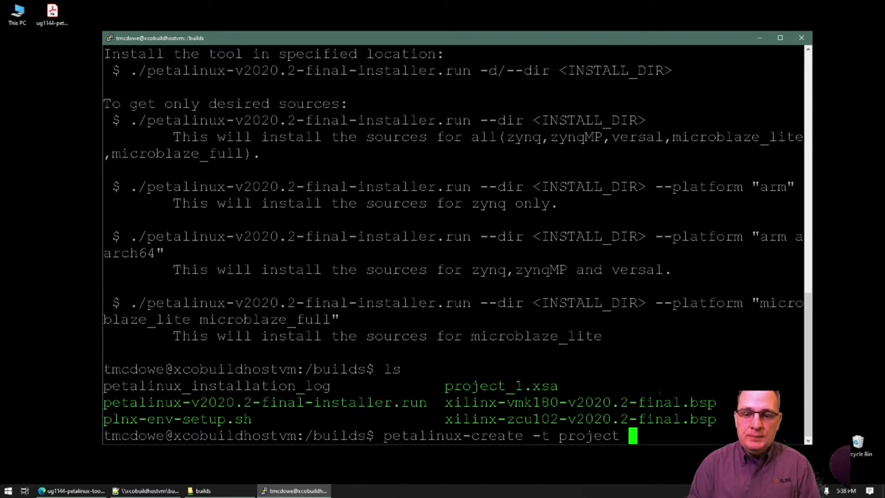
{"action": "type", "text": "-"}
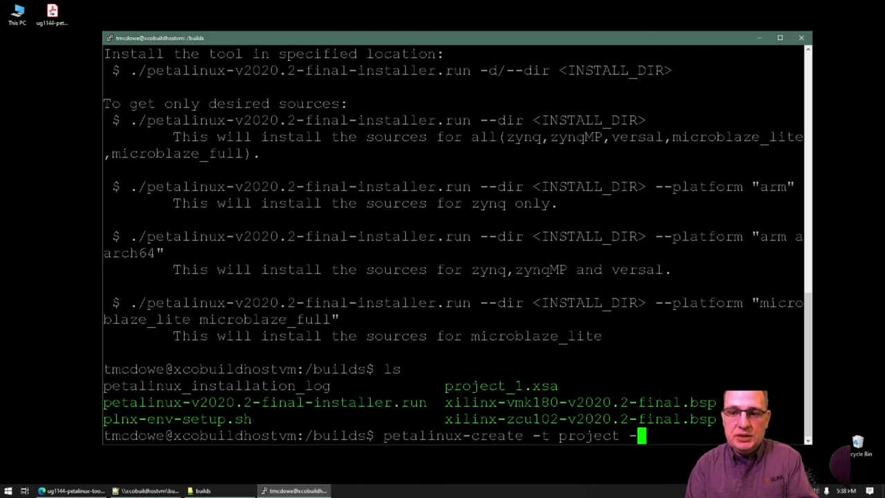
{"action": "type", "text": "s"}
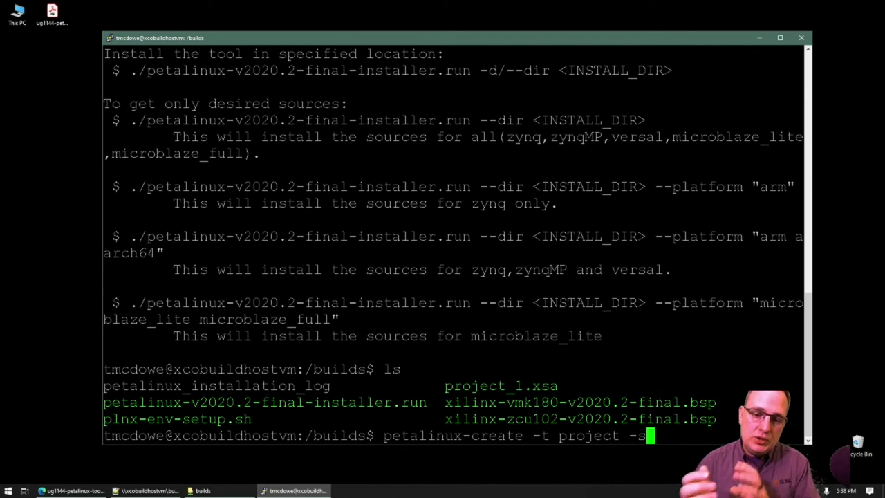
{"action": "type", "text": " ./xilinx-"}
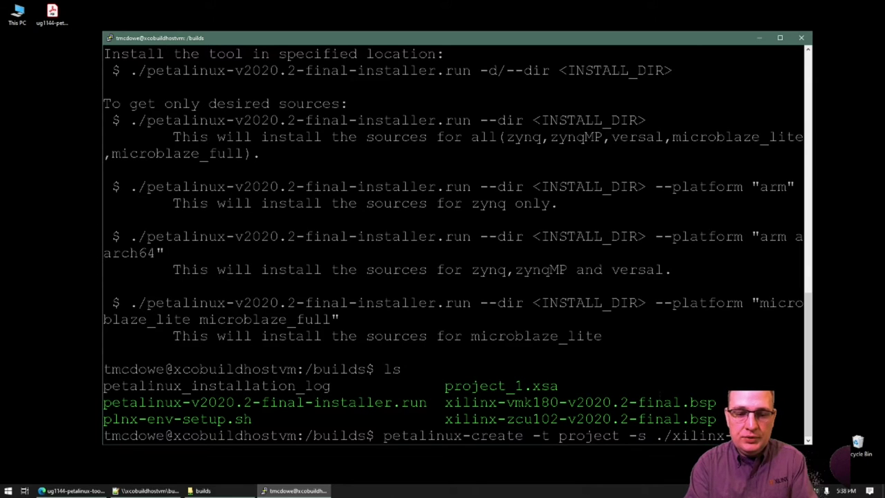
{"action": "type", "text": "z"}
{"action": "key", "text": "Tab"}
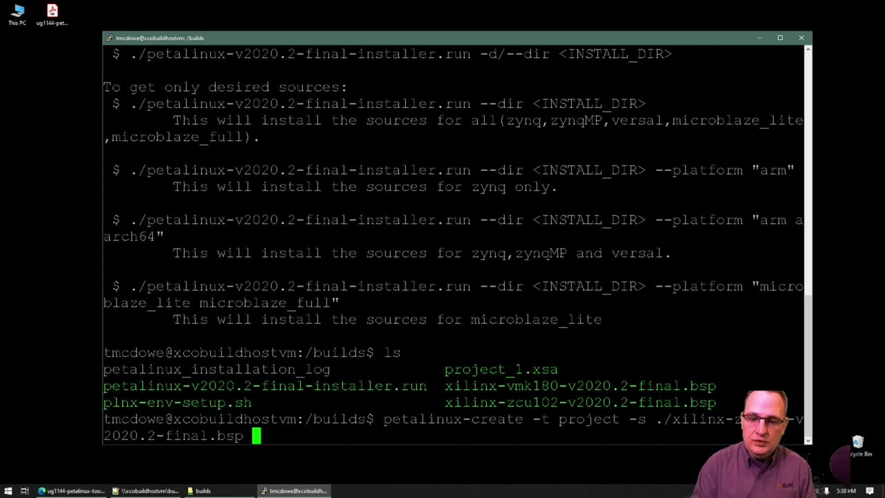
{"action": "key", "text": "Return"}
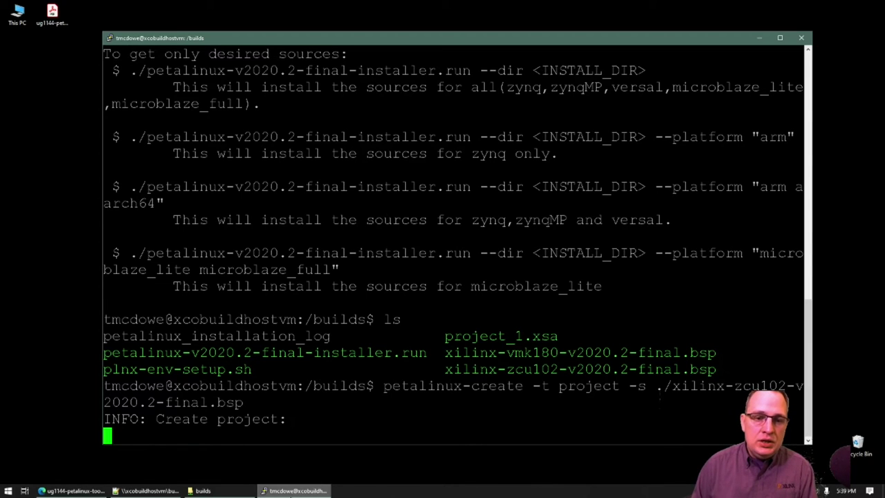
Step: Switch to File Explorer, browse to xilinx-zcu102-2020.2/pre-built/linux/images, and make the window taller to view all the image files
{"action": "left_click", "coordinate": [202, 490]}
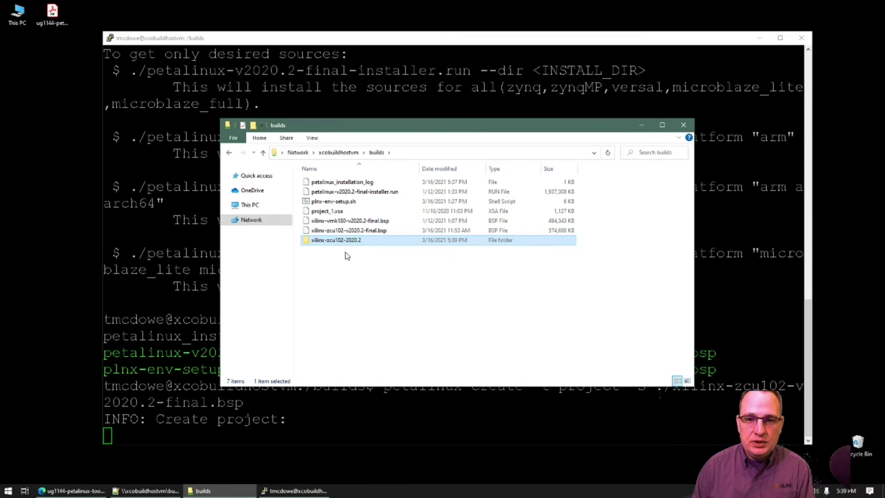
{"action": "double_click", "coordinate": [349, 242]}
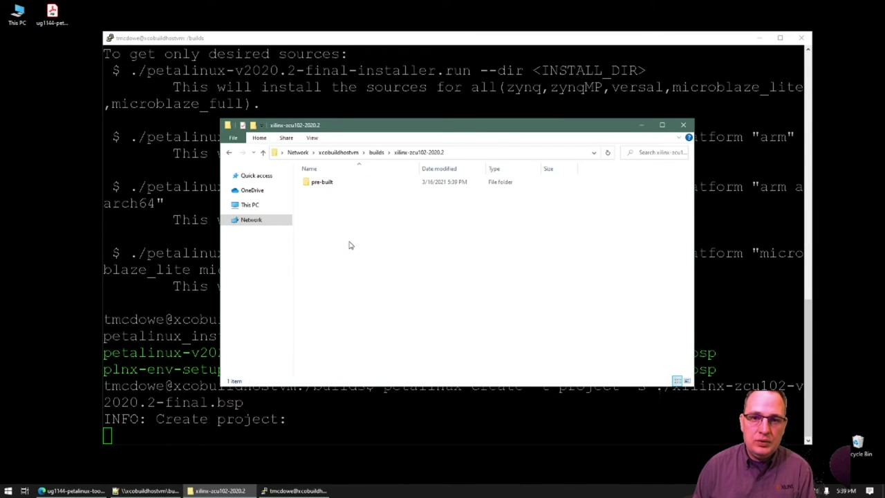
{"action": "double_click", "coordinate": [325, 182]}
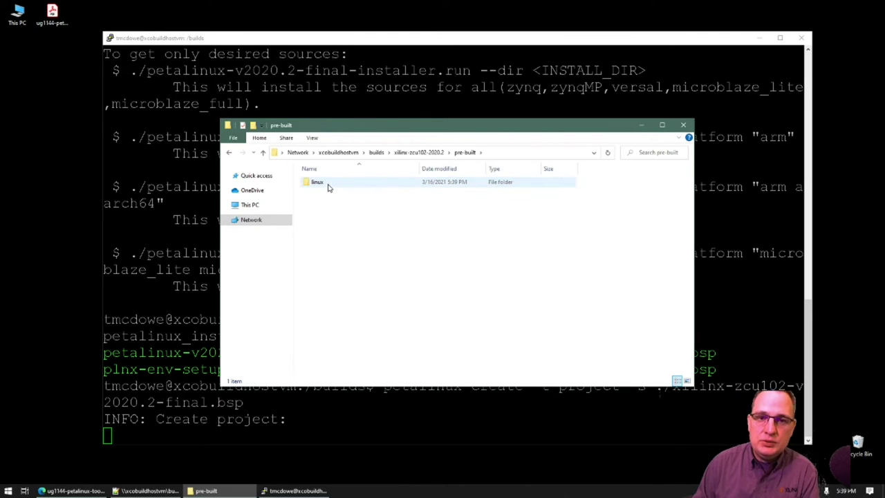
{"action": "double_click", "coordinate": [328, 186]}
{"action": "double_click", "coordinate": [328, 186]}
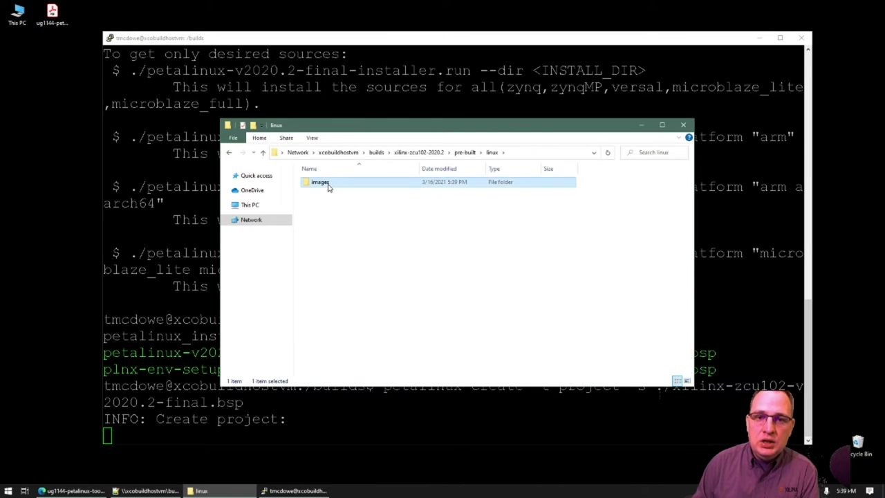
{"action": "left_click_drag", "start_coordinate": [666, 386], "coordinate": [663, 453]}
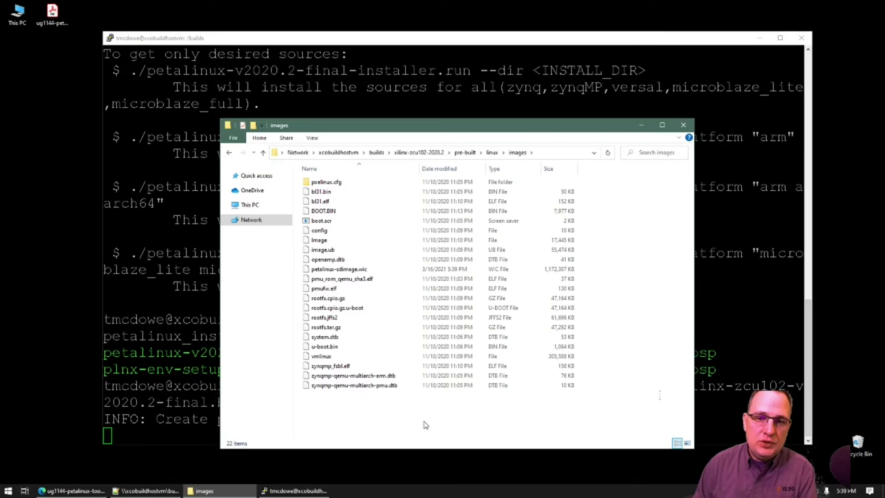
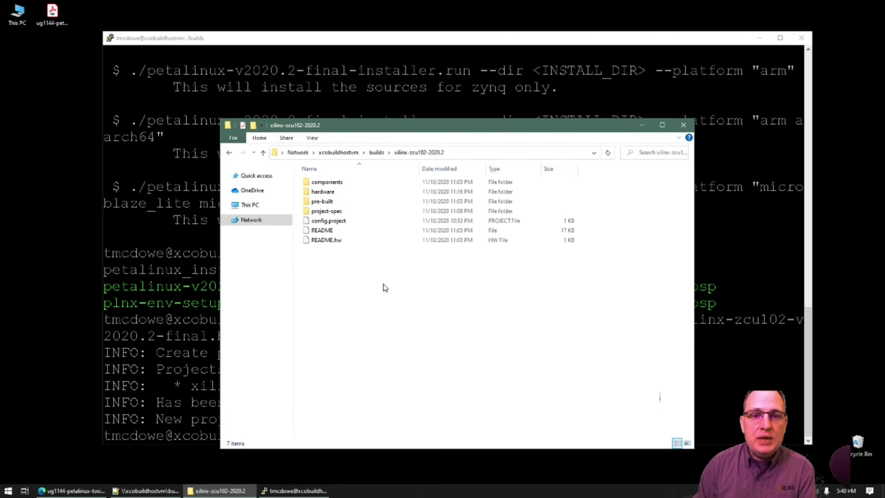
Step: Browse from the xilinx-zcu102-2020.2 project folder into project-spec/meta-user/recipes-apps to see the user application recipes
{"action": "double_click", "coordinate": [319, 216]}
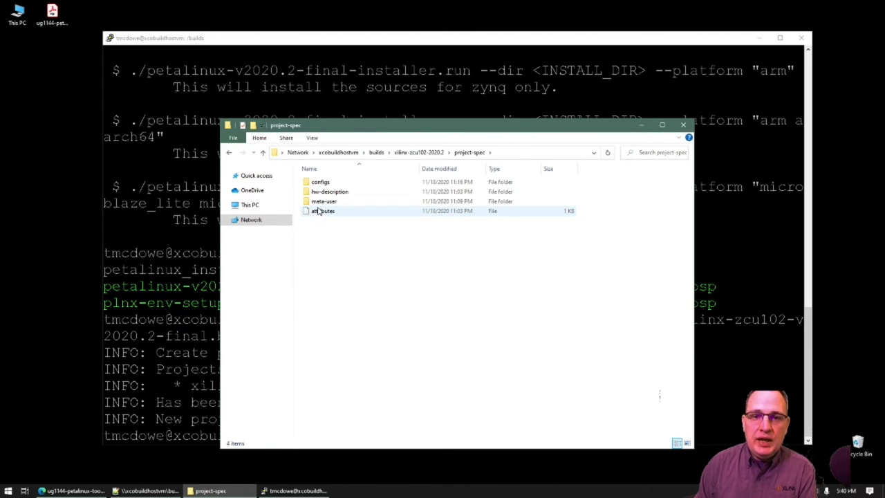
{"action": "left_click", "coordinate": [320, 202]}
{"action": "double_click", "coordinate": [319, 202]}
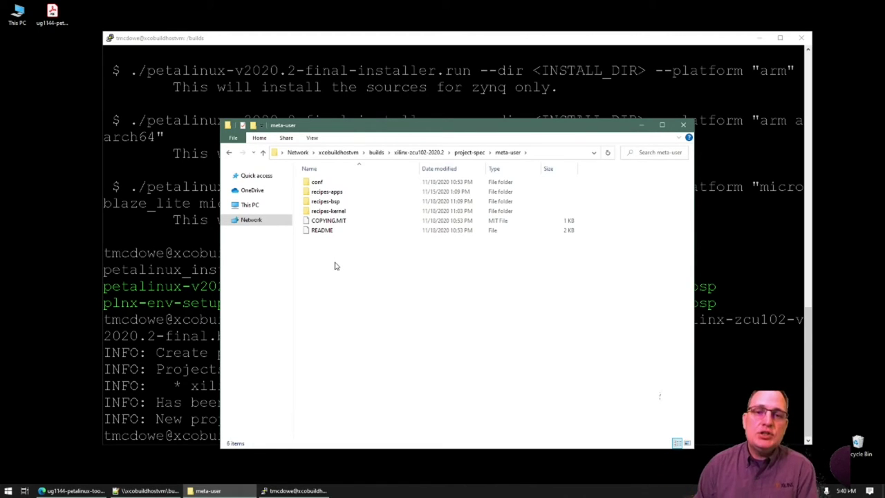
{"action": "double_click", "coordinate": [326, 192]}
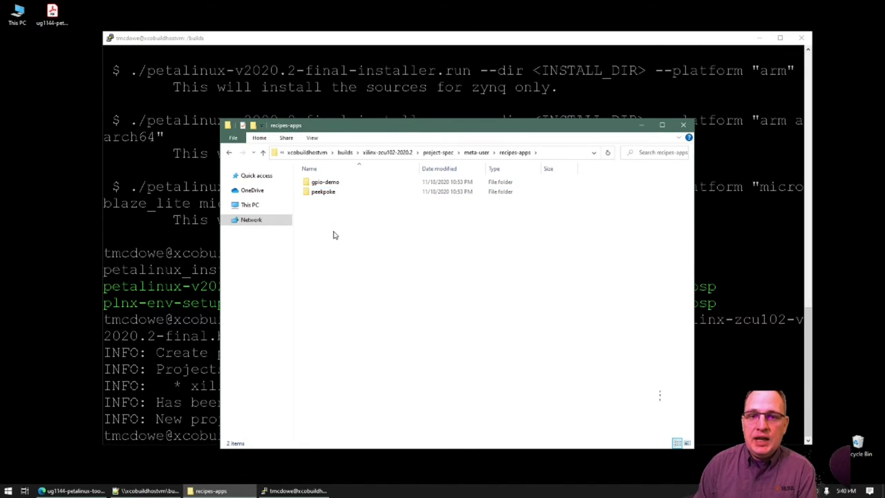
Step: View the peekpoke.bb recipe from the peekpoke folder in Notepad++, close the file, and return to File Explorer
{"action": "double_click", "coordinate": [326, 197]}
{"action": "left_click", "coordinate": [326, 195]}
{"action": "right_click", "coordinate": [326, 194]}
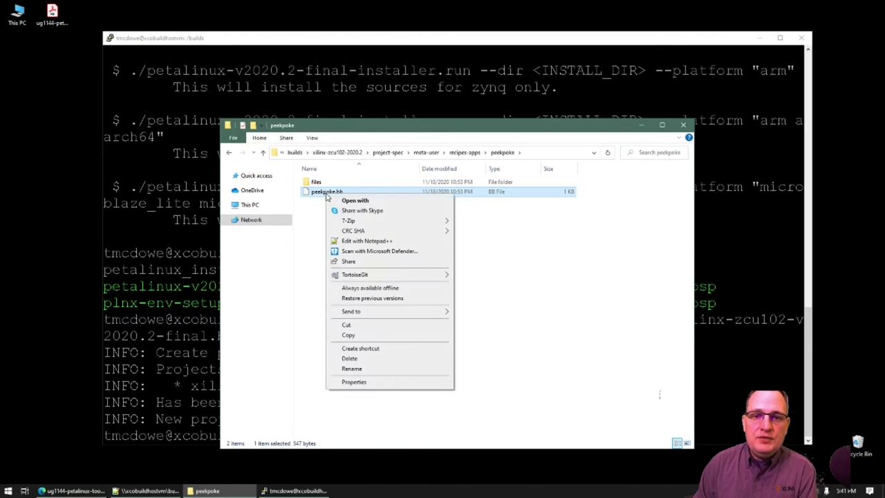
{"action": "left_click", "coordinate": [357, 241]}
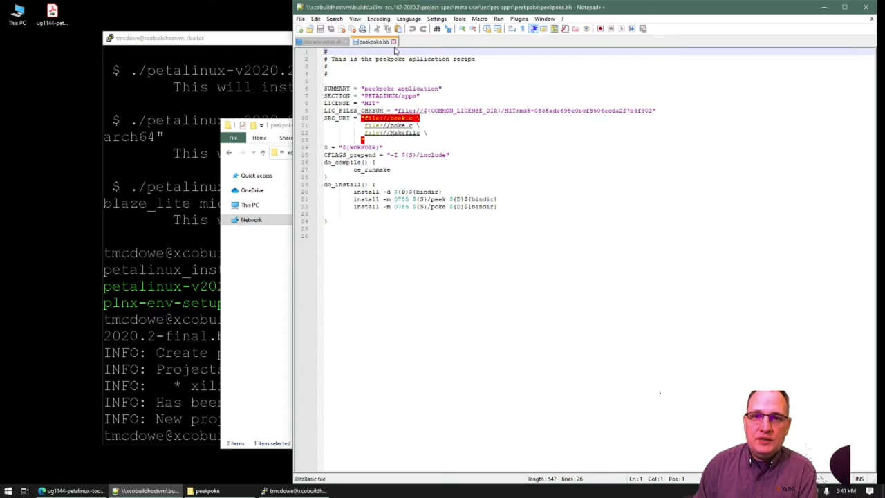
{"action": "left_click", "coordinate": [393, 43]}
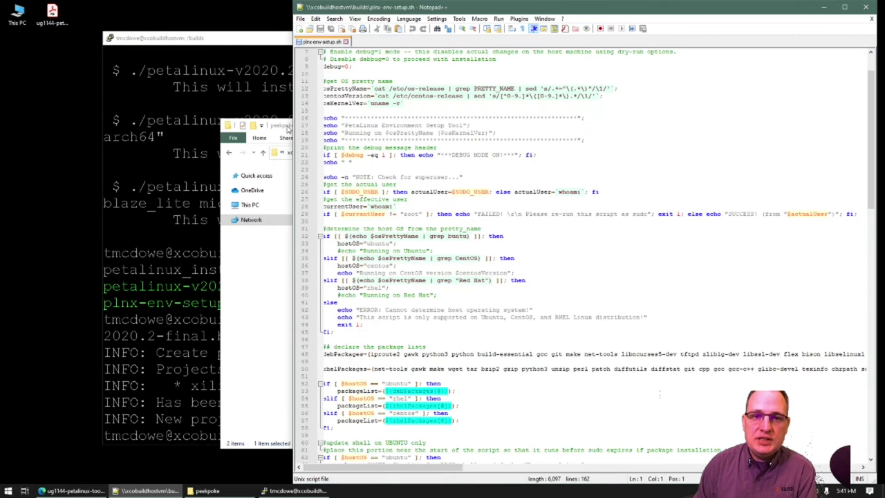
{"action": "left_click", "coordinate": [288, 127]}
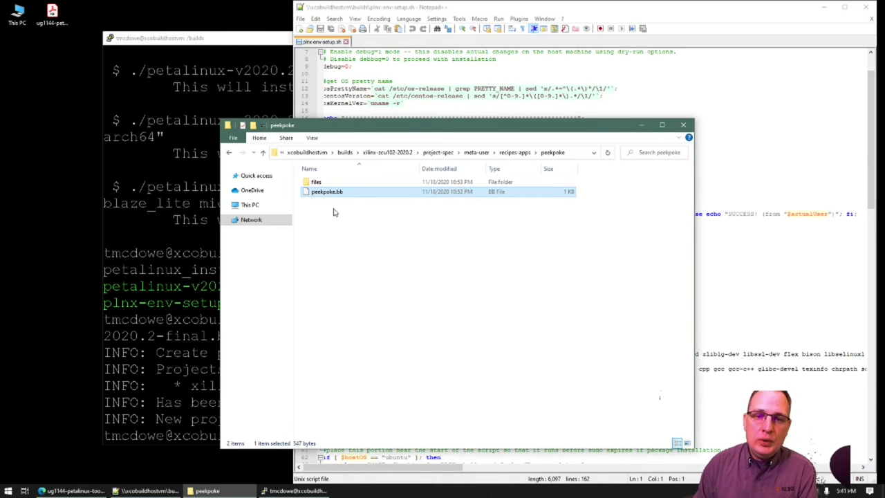
Step: Go back to meta-user, view the .dtsi files in recipes-bsp/device-tree/files, and return to the project-spec folder
{"action": "left_click", "coordinate": [475, 152]}
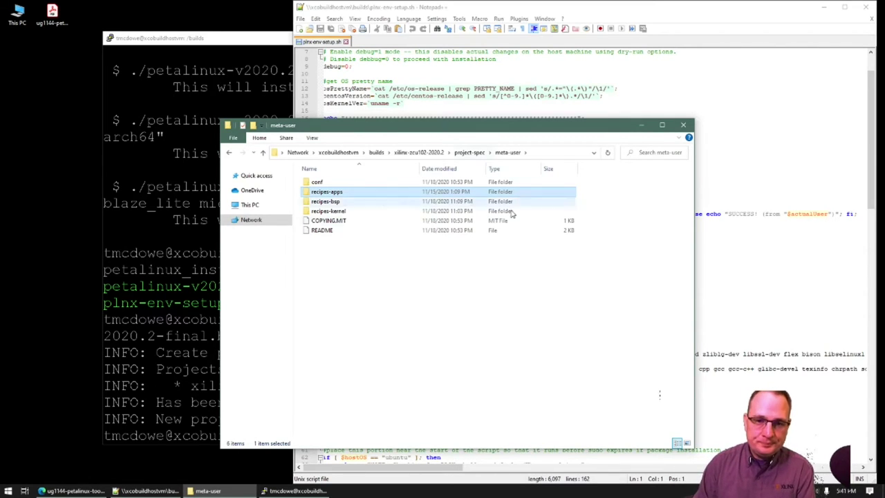
{"action": "left_click", "coordinate": [409, 279]}
{"action": "left_click", "coordinate": [323, 203]}
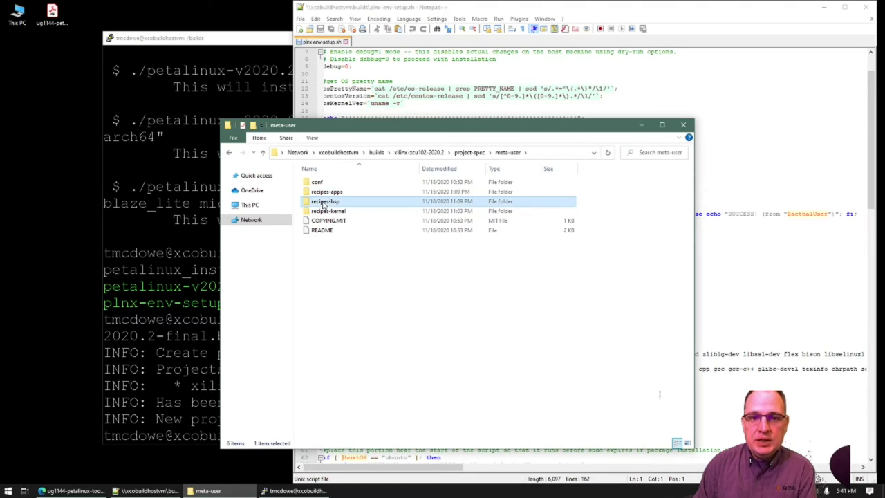
{"action": "double_click", "coordinate": [329, 203]}
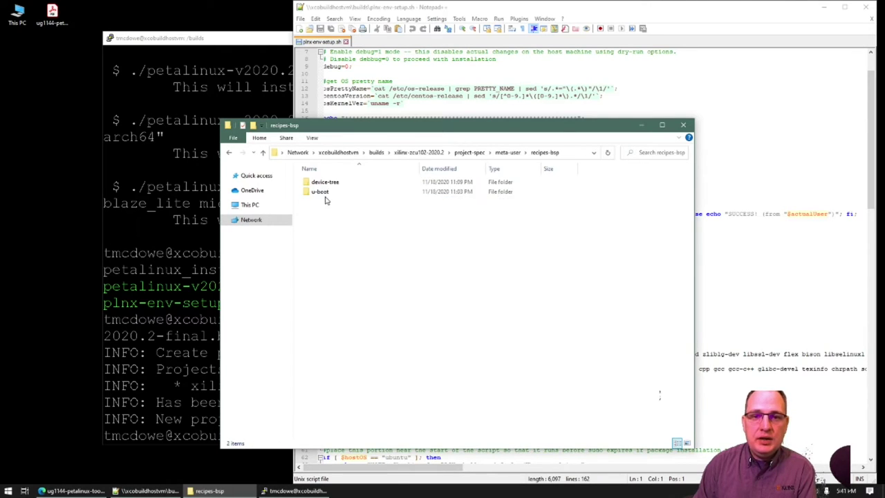
{"action": "double_click", "coordinate": [325, 184]}
{"action": "double_click", "coordinate": [318, 182]}
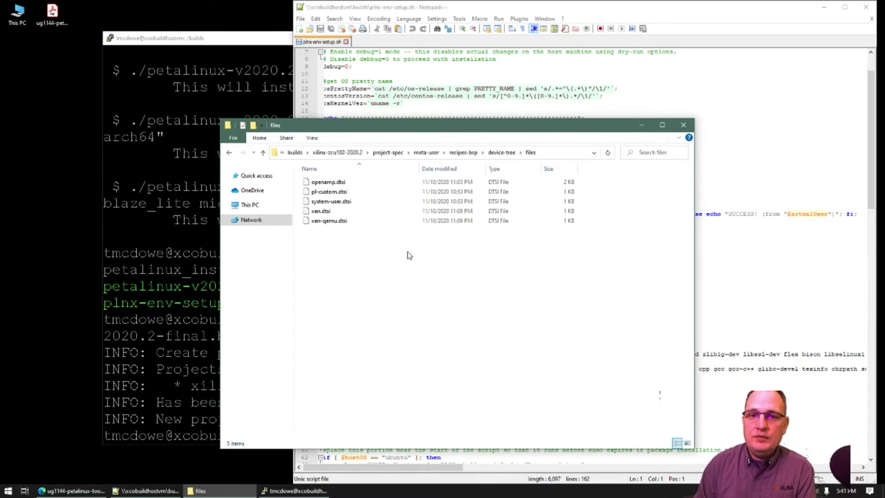
{"action": "left_click", "coordinate": [389, 154]}
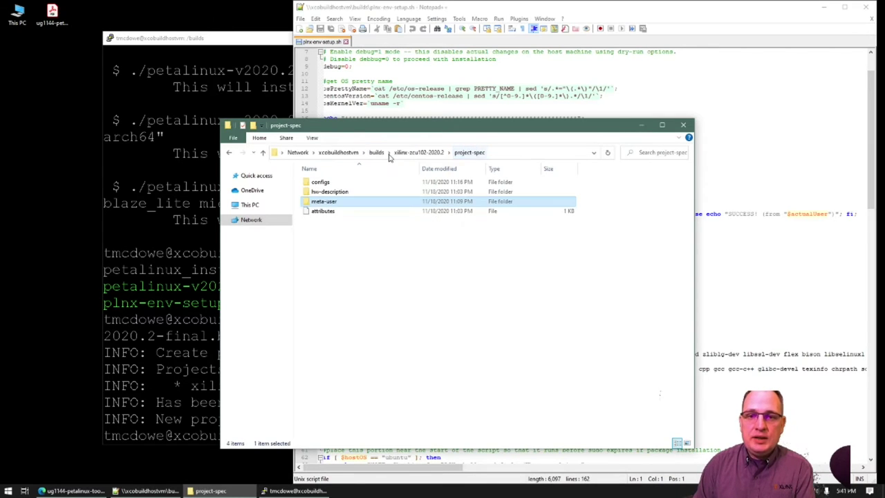
{"action": "mouse_move", "coordinate": [334, 203]}
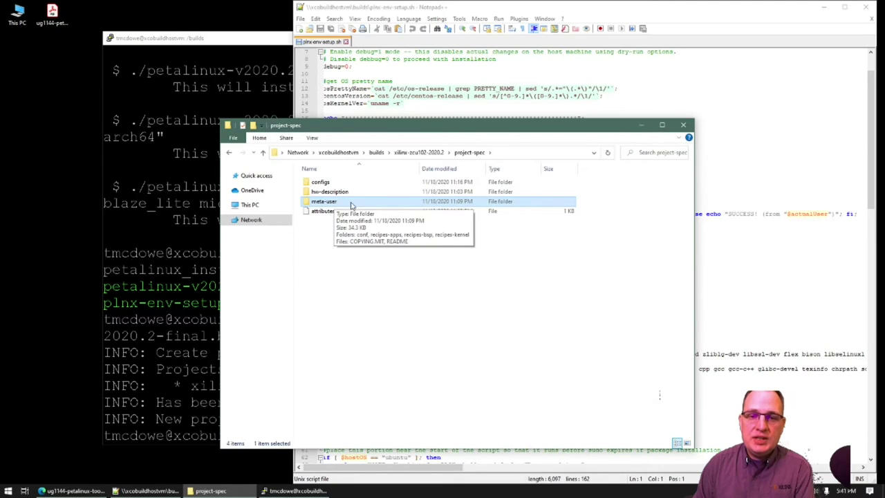
Step: View the contents of the hw-description and configs folders in project-spec, and return to the xilinx-zcu102-2020.2 project folder
{"action": "double_click", "coordinate": [330, 194]}
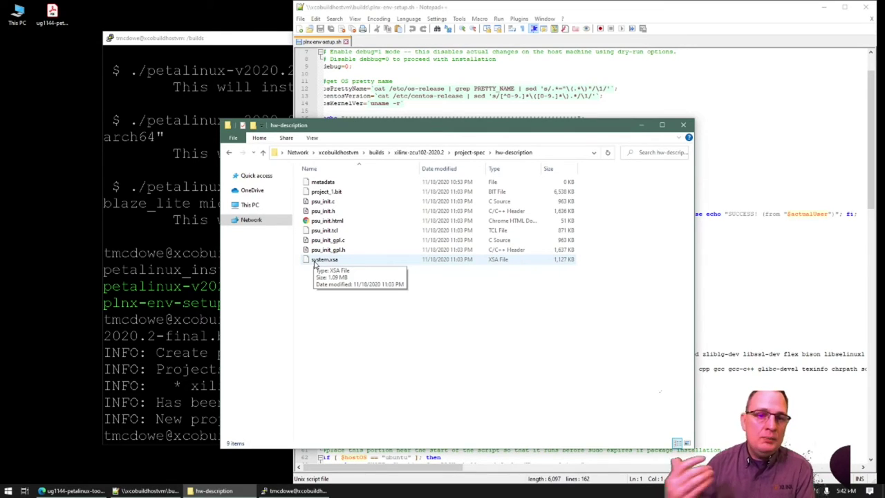
{"action": "left_click", "coordinate": [468, 152]}
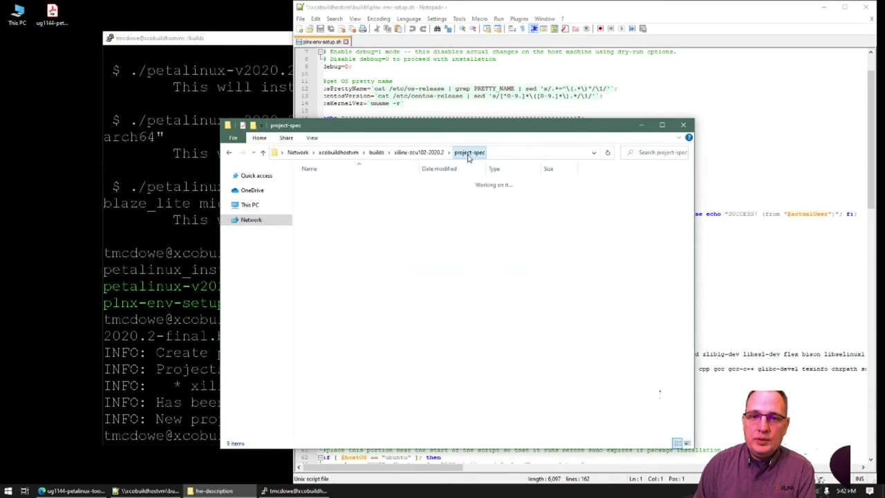
{"action": "double_click", "coordinate": [370, 182]}
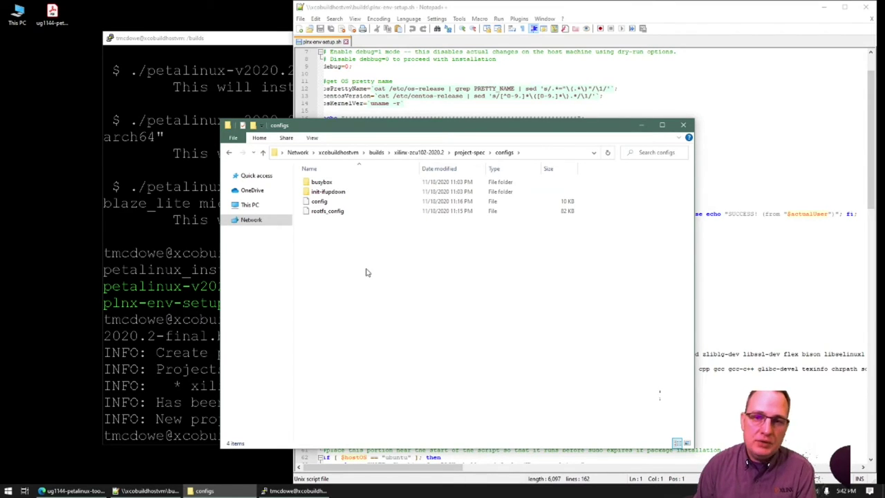
{"action": "left_click", "coordinate": [414, 152]}
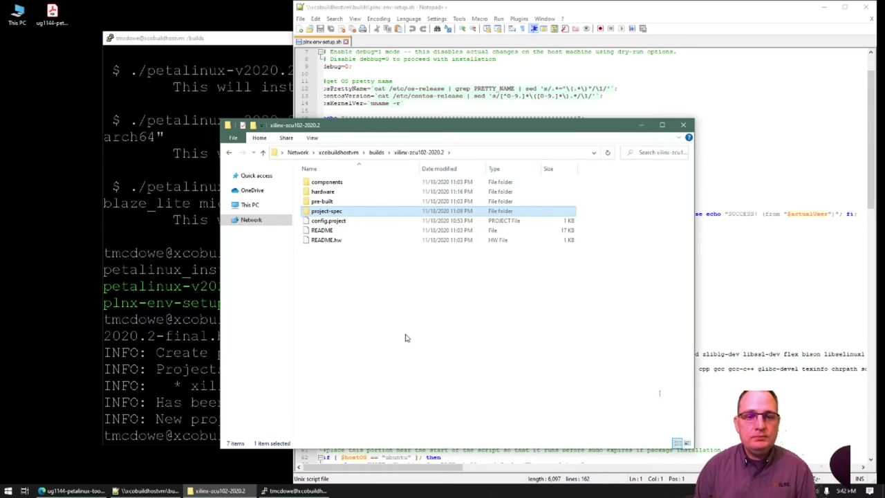
Step: Switch to the build host terminal and change into the xilinx-zcu102-2020.2/ project directory
{"action": "key", "text": "alt+Tab"}
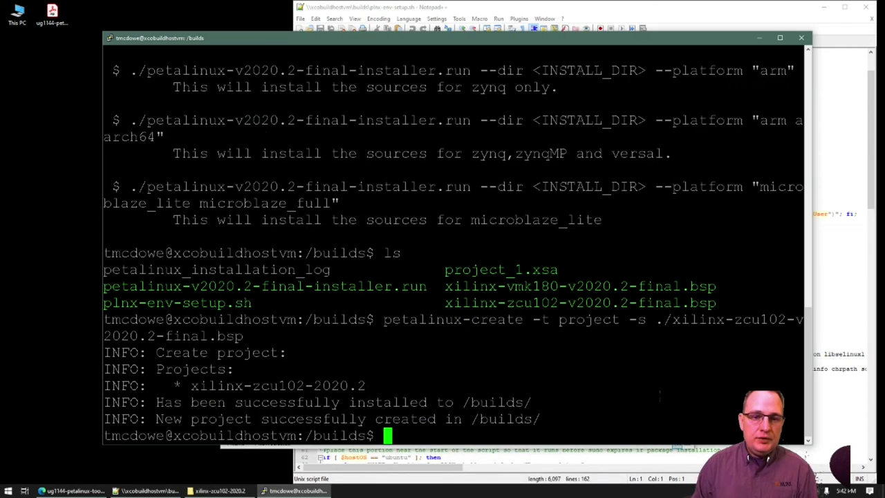
{"action": "type", "text": "cd "}
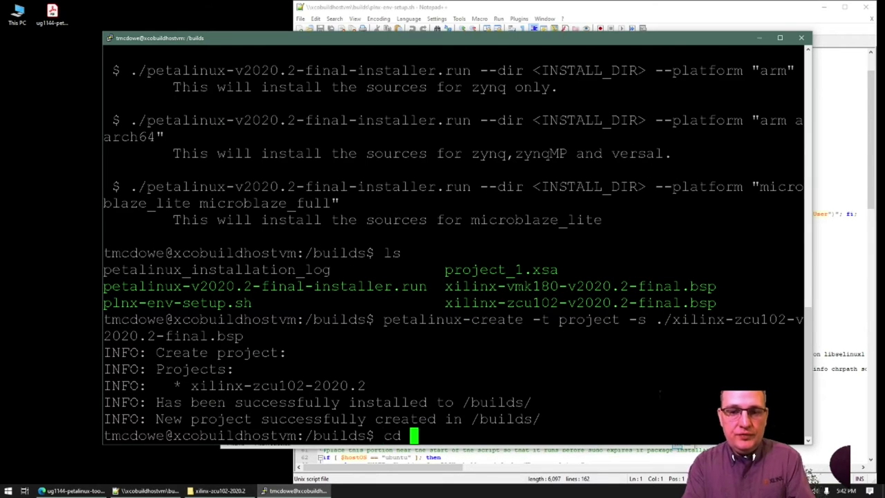
{"action": "type", "text": "xilin"}
{"action": "key", "text": "Tab"}
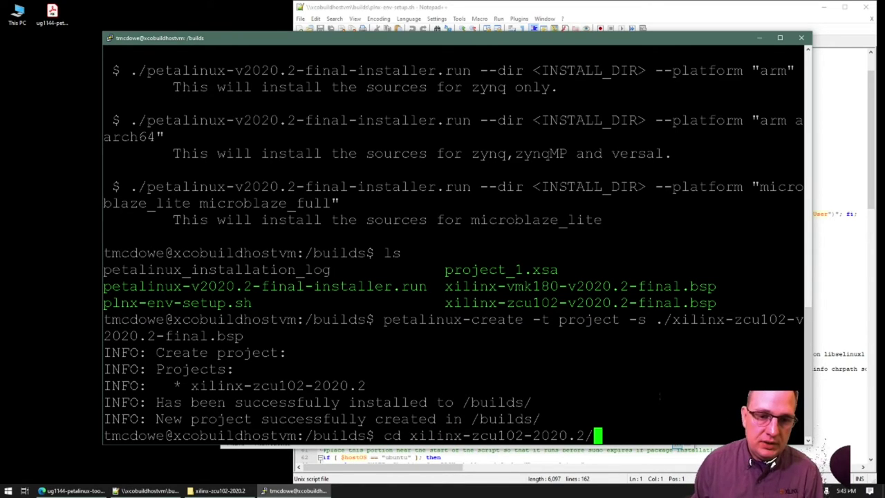
{"action": "key", "text": "Return"}
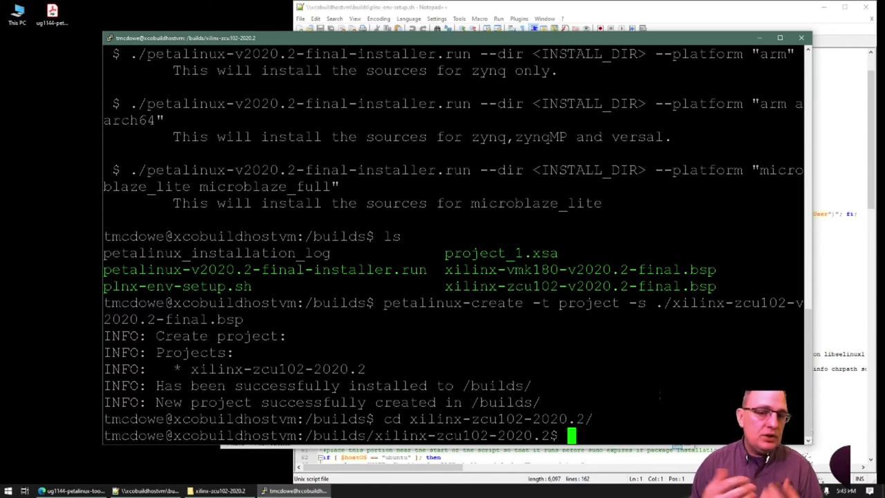
Step: Run petalinux-config to open the project's system configuration
{"action": "type", "text": "petalinux-c"}
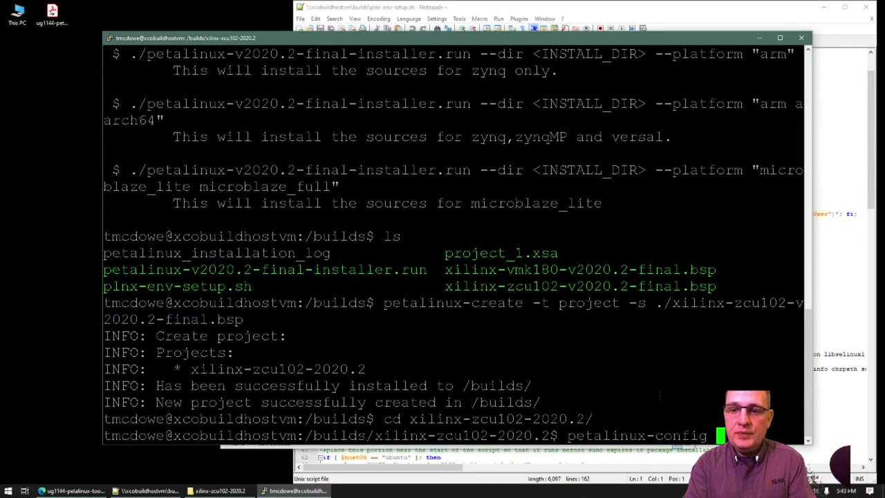
{"action": "type", "text": "onfig"}
{"action": "key", "text": "Return"}
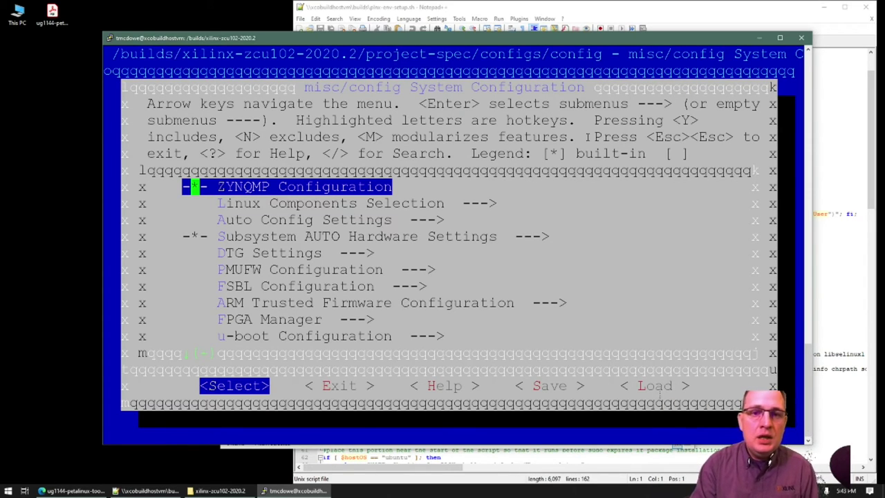
Step: Look through the top-level System Configuration entries down to Image Packaging Configuration and return to Linux Components Selection
{"action": "key", "text": "Down"}
{"action": "key", "text": "Down"}
{"action": "key", "text": "Down"}
{"action": "key", "text": "Down"}
{"action": "key", "text": "Down"}
{"action": "key", "text": "Down"}
{"action": "key", "text": "Down"}
{"action": "key", "text": "Down"}
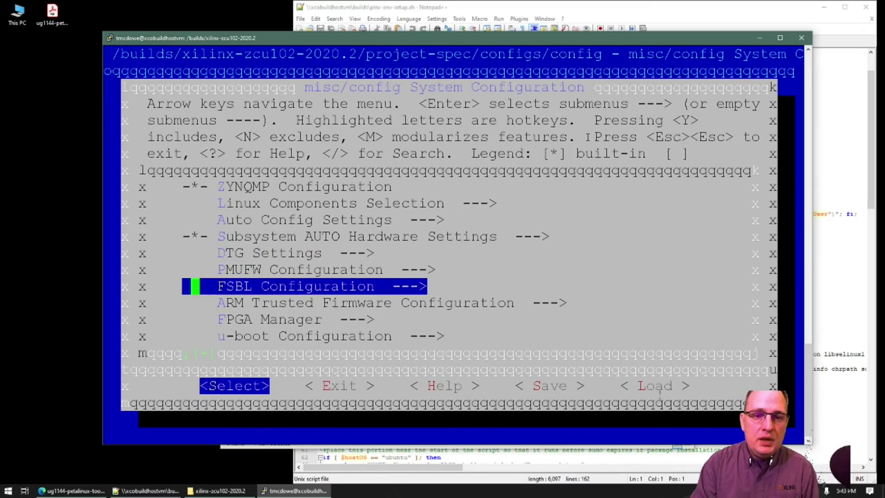
{"action": "key", "text": "Down"}
{"action": "key", "text": "Down"}
{"action": "key", "text": "Down"}
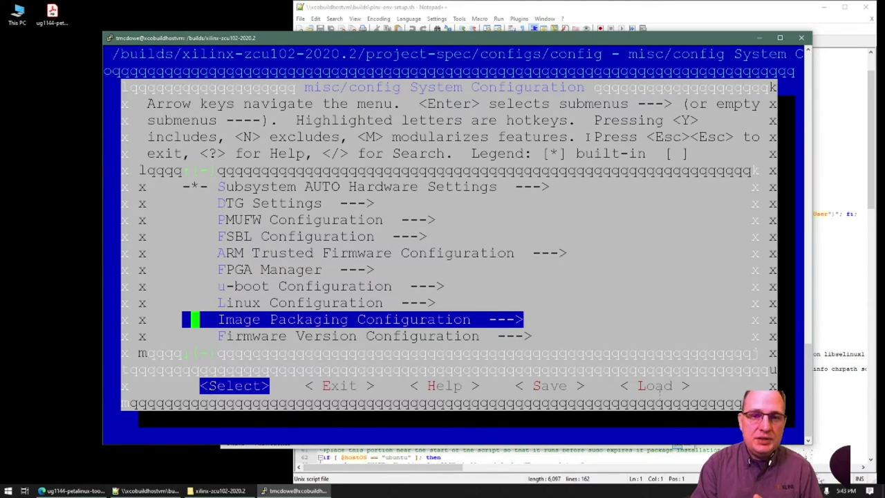
{"action": "key", "text": "Up"}
{"action": "key", "text": "Up"}
{"action": "key", "text": "Up"}
{"action": "key", "text": "Up"}
{"action": "key", "text": "Up"}
{"action": "key", "text": "Up"}
{"action": "key", "text": "Up"}
{"action": "key", "text": "Up"}
{"action": "key", "text": "Up"}
{"action": "key", "text": "Up"}
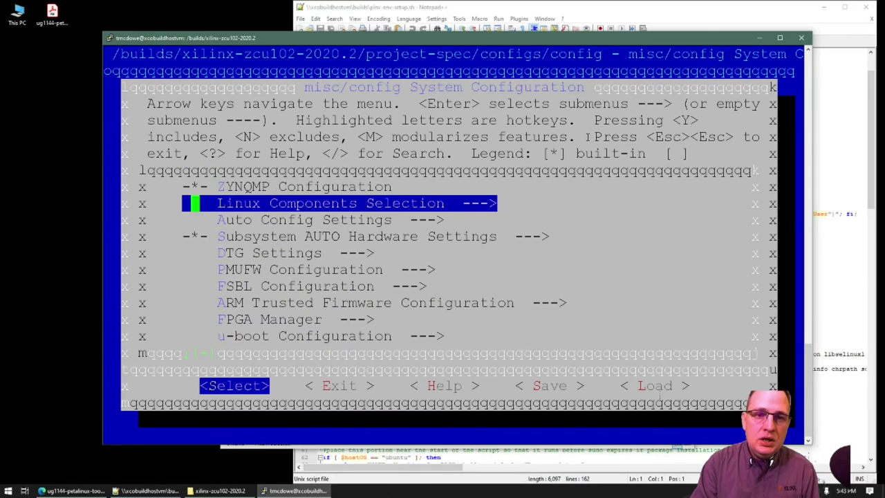
{"action": "key", "text": "Up"}
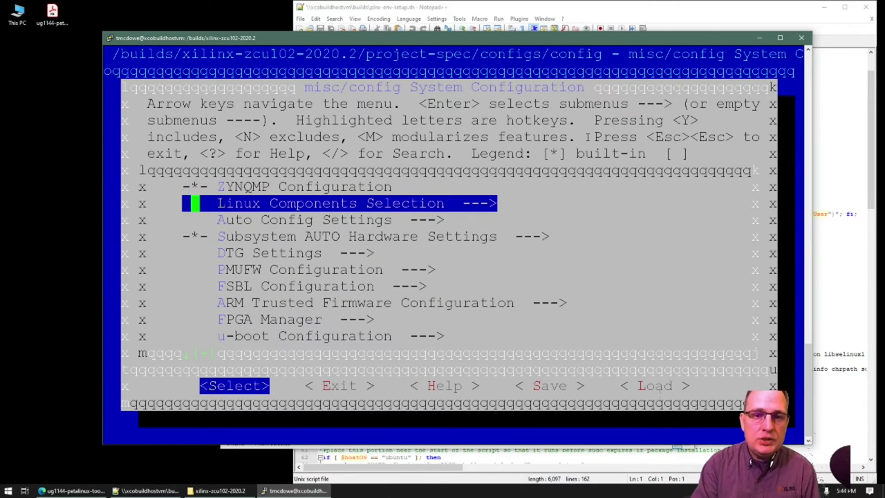
Step: Examine Linux Components Selection and the available u-boot sources, keep u-boot-xlnx, and return to the top-level configuration
{"action": "key", "text": "Return"}
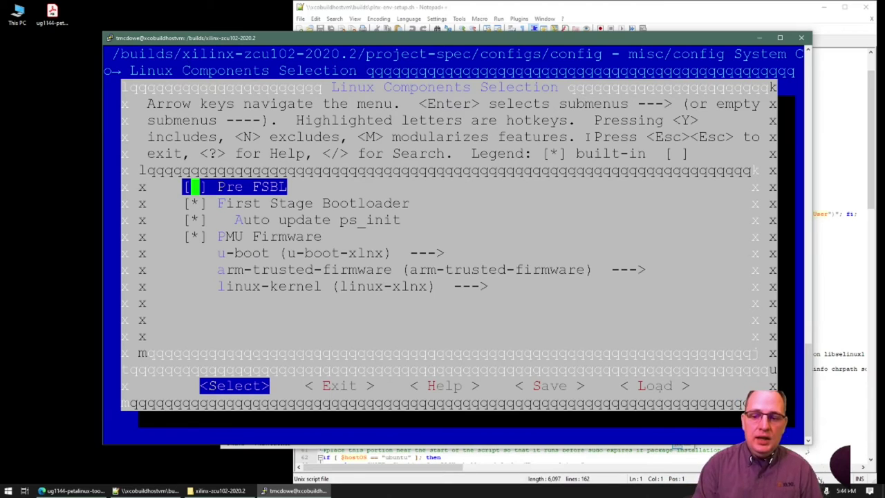
{"action": "key", "text": "Down"}
{"action": "key", "text": "Down"}
{"action": "key", "text": "Down"}
{"action": "key", "text": "Down"}
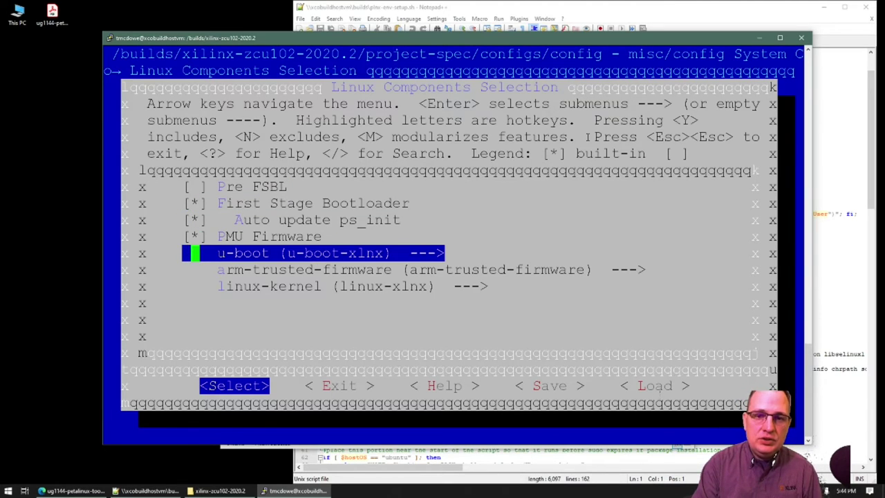
{"action": "key", "text": "Return"}
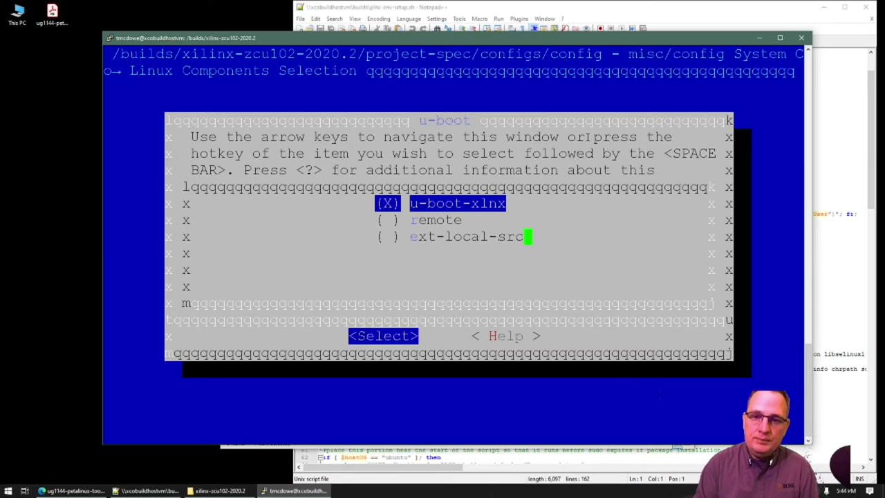
{"action": "key", "text": "Return"}
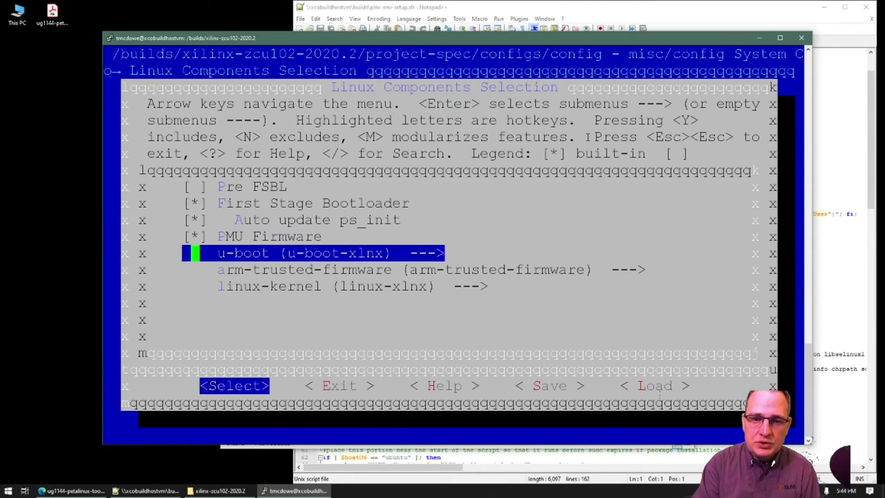
{"action": "key", "text": "Right"}
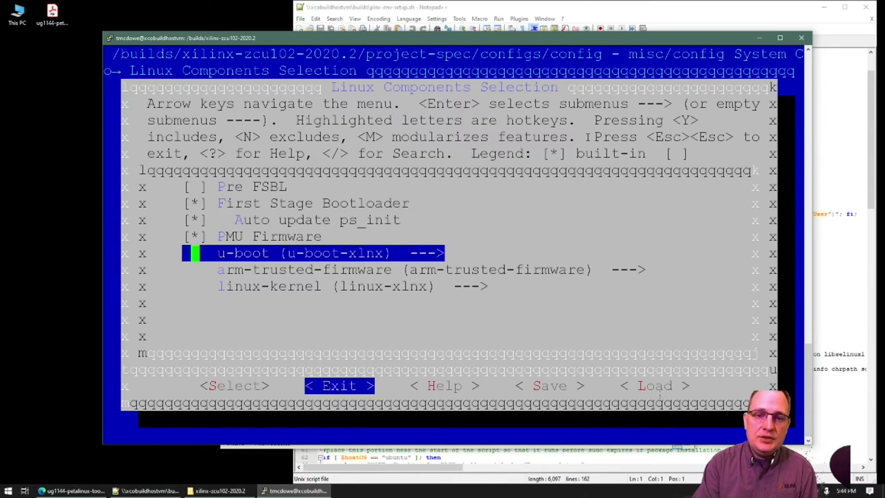
{"action": "key", "text": "Left"}
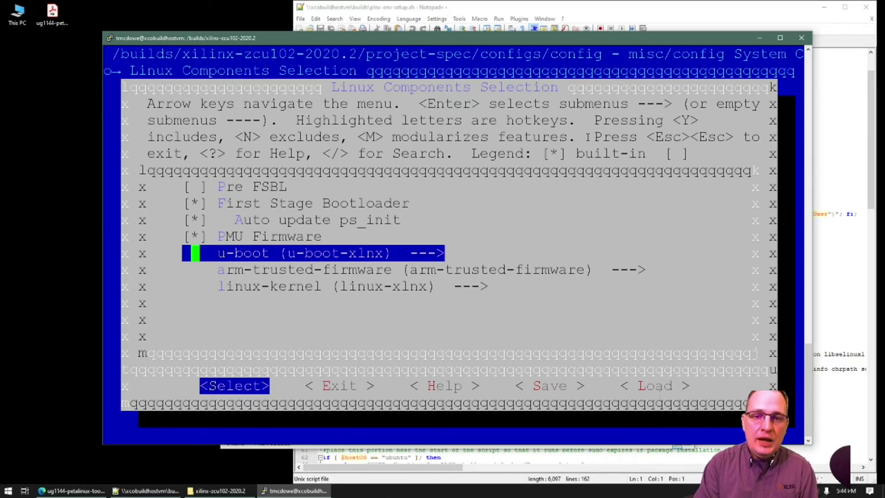
{"action": "key", "text": "Right"}
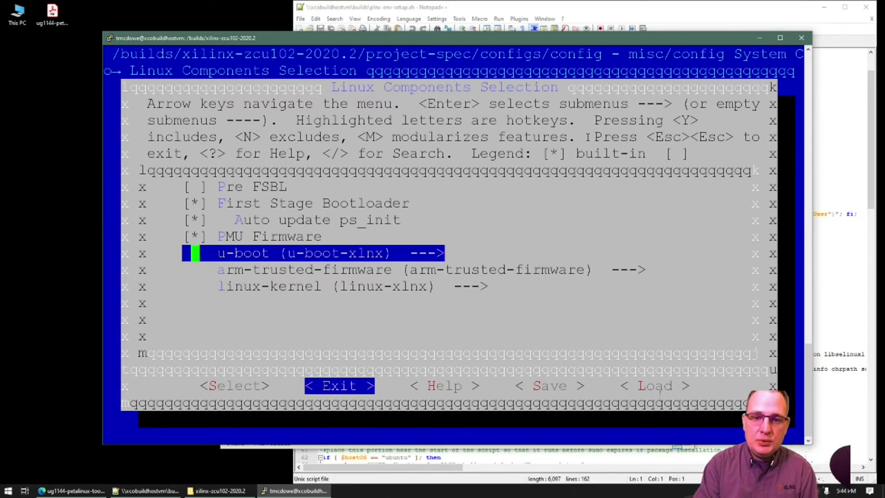
{"action": "key", "text": "Return"}
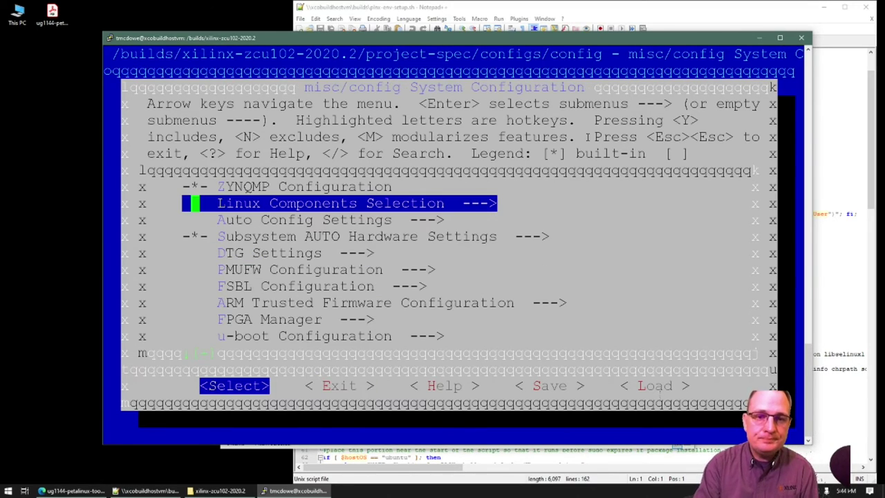
Step: Disable "Copy final images to tftpboot" in Image Packaging Configuration and return to the top-level configuration
{"action": "key", "text": "Down"}
{"action": "key", "text": "Down"}
{"action": "key", "text": "Down"}
{"action": "key", "text": "Down"}
{"action": "key", "text": "Down"}
{"action": "key", "text": "Down"}
{"action": "key", "text": "Down"}
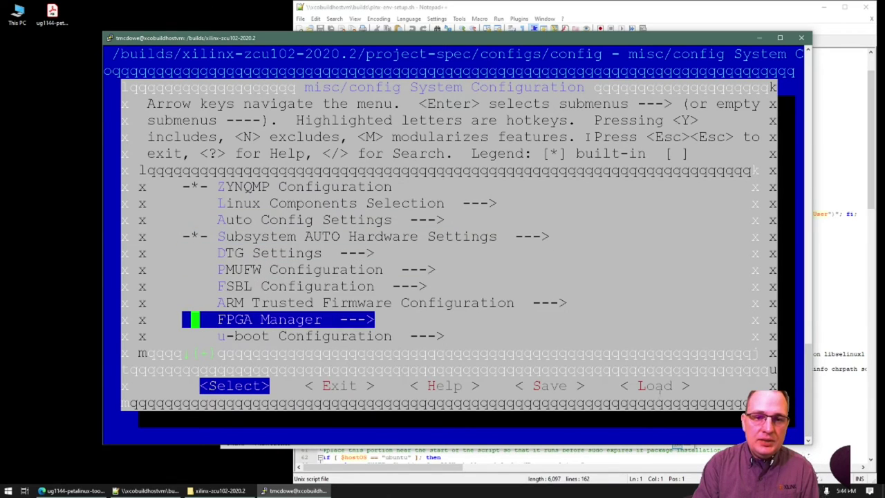
{"action": "key", "text": "Down"}
{"action": "key", "text": "Down"}
{"action": "key", "text": "Down"}
{"action": "key", "text": "Down"}
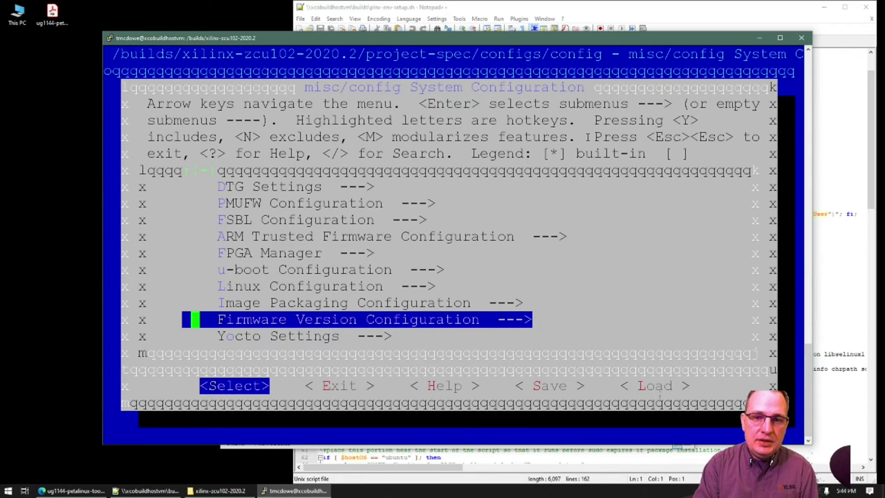
{"action": "key", "text": "Up"}
{"action": "key", "text": "Return"}
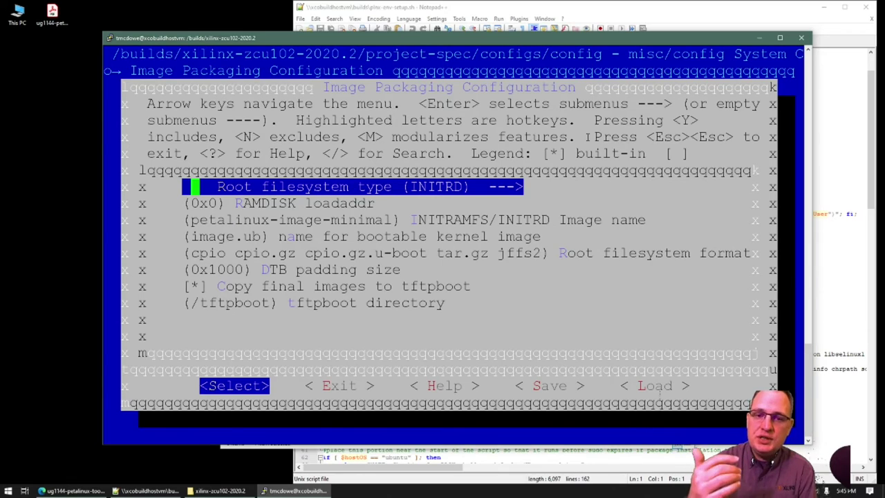
{"action": "key", "text": "Down"}
{"action": "key", "text": "Down"}
{"action": "key", "text": "Down"}
{"action": "key", "text": "Down"}
{"action": "key", "text": "Down"}
{"action": "key", "text": "Down"}
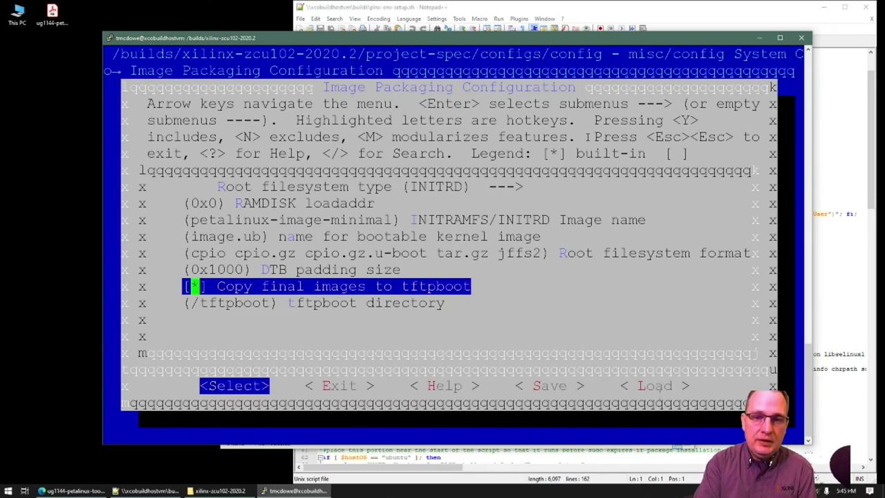
{"action": "key", "text": "space"}
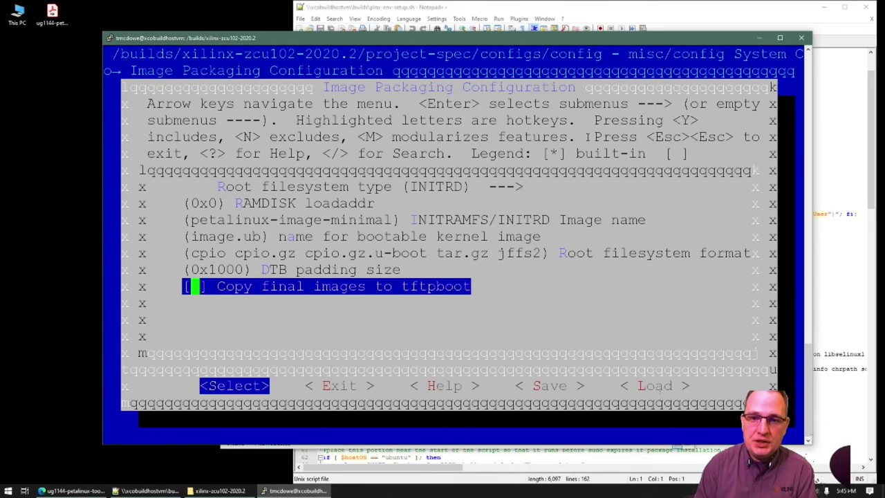
{"action": "key", "text": "Up"}
{"action": "key", "text": "Up"}
{"action": "key", "text": "Up"}
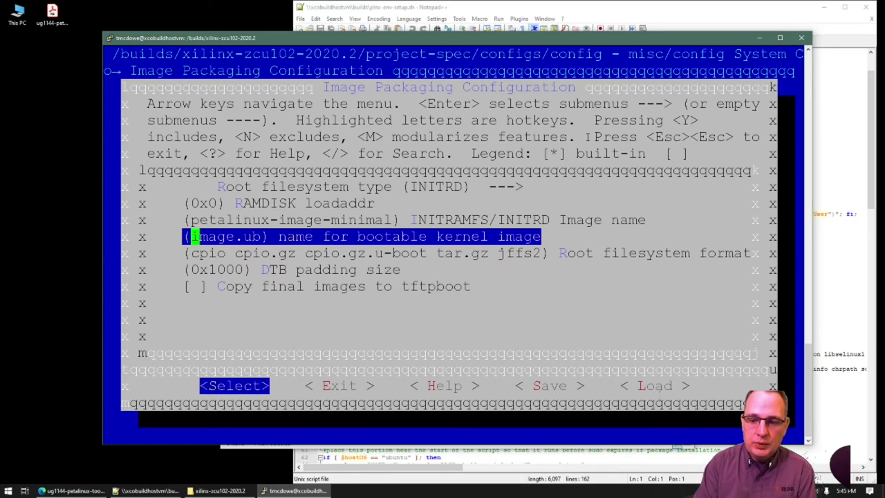
{"action": "key", "text": "Right"}
{"action": "key", "text": "Return"}
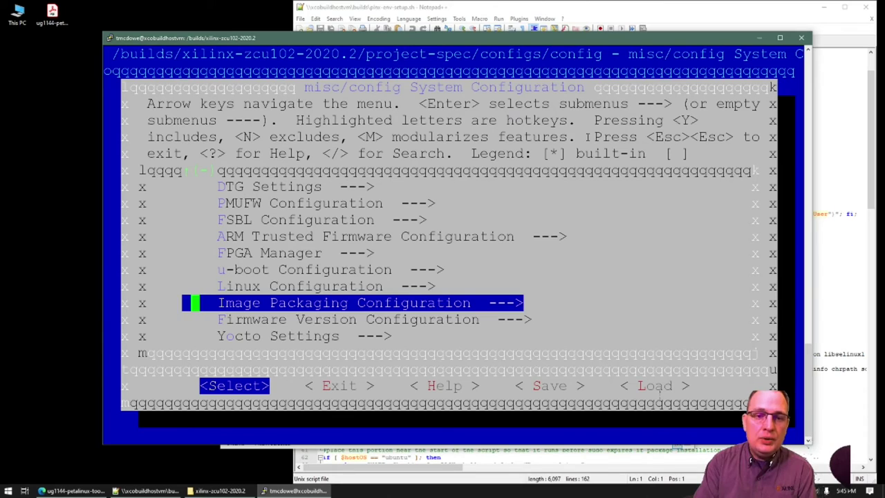
Step: Examine the Yocto Settings, including the pre-mirror URL and local sstate feeds entries
{"action": "key", "text": "Down"}
{"action": "key", "text": "Down"}
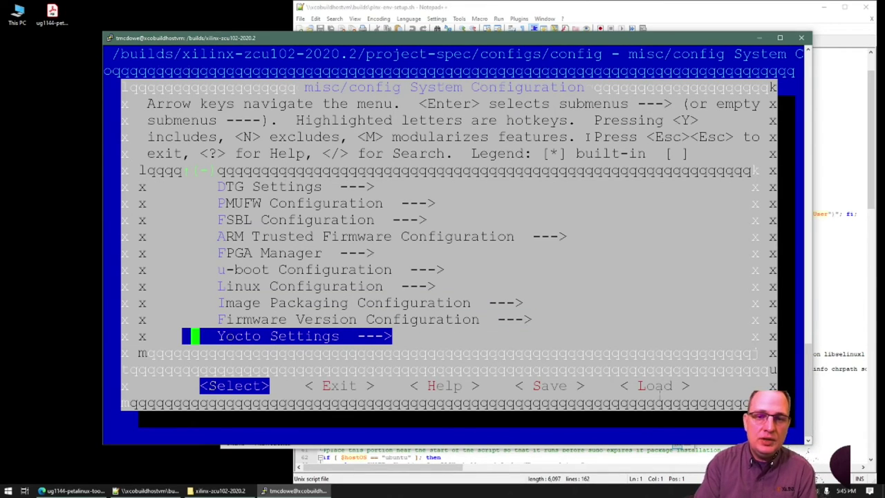
{"action": "key", "text": "Return"}
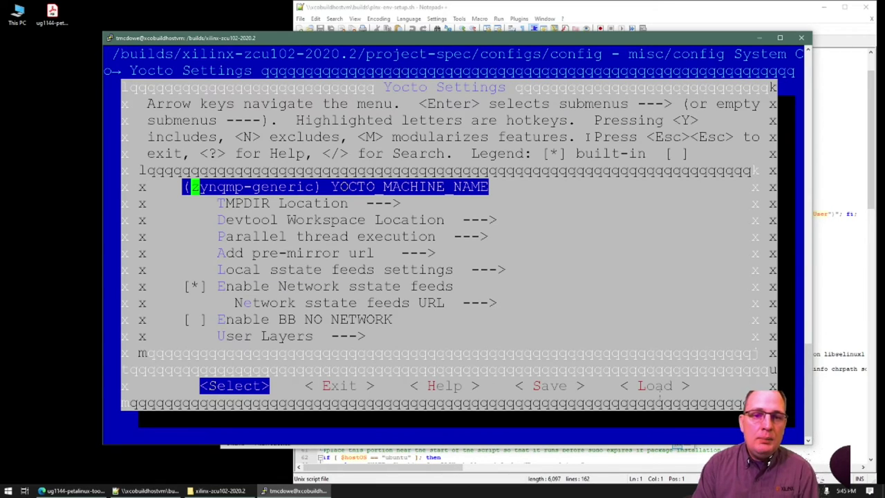
{"action": "key", "text": "Down"}
{"action": "key", "text": "Down"}
{"action": "key", "text": "Down"}
{"action": "key", "text": "Down"}
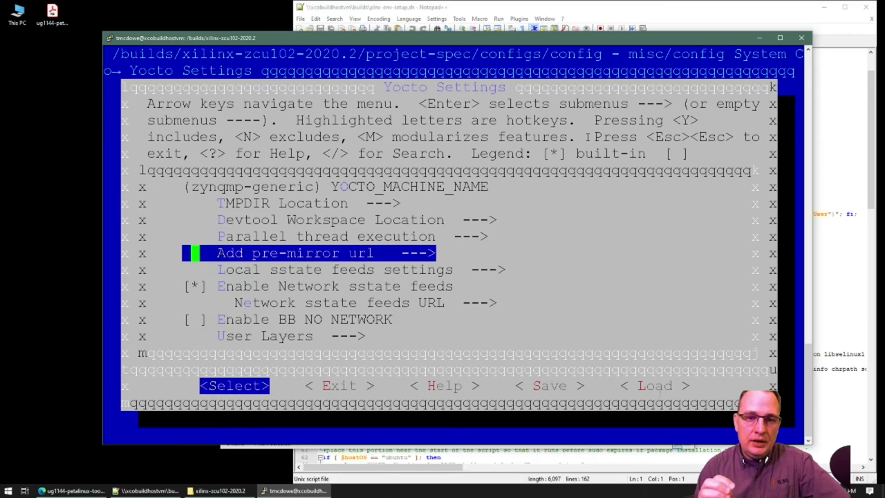
{"action": "key", "text": "Down"}
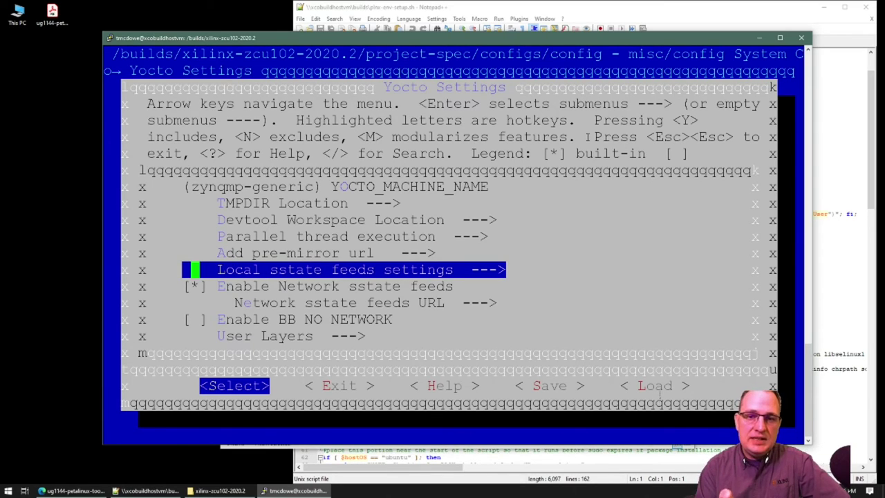
Step: Exit the Yocto Settings and the system configuration, saving the new configuration
{"action": "key", "text": "Right"}
{"action": "key", "text": "Return"}
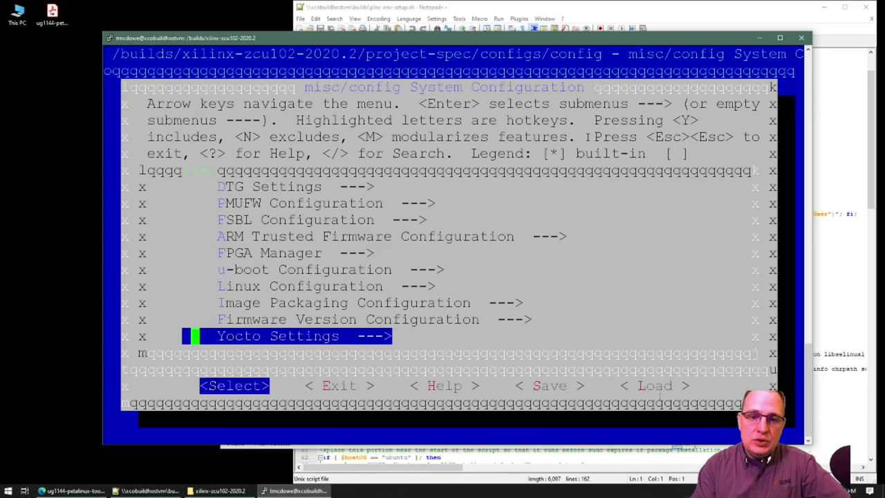
{"action": "key", "text": "Right"}
{"action": "key", "text": "Return"}
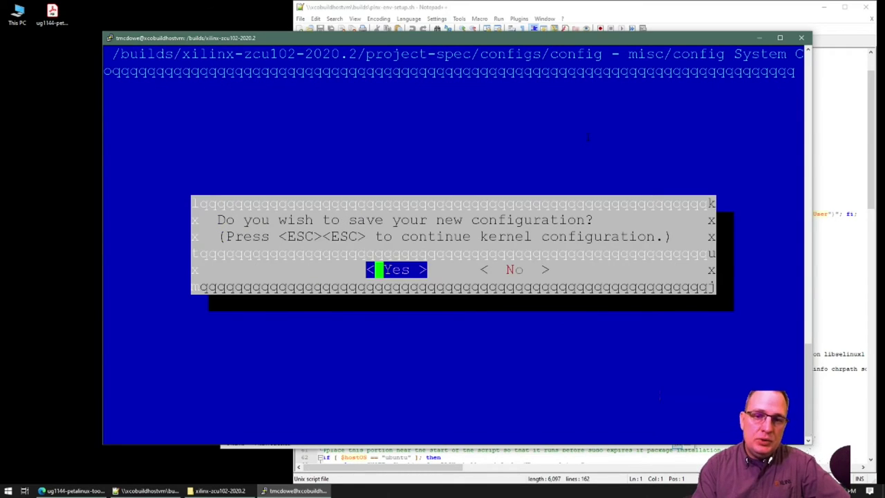
{"action": "key", "text": "Return"}
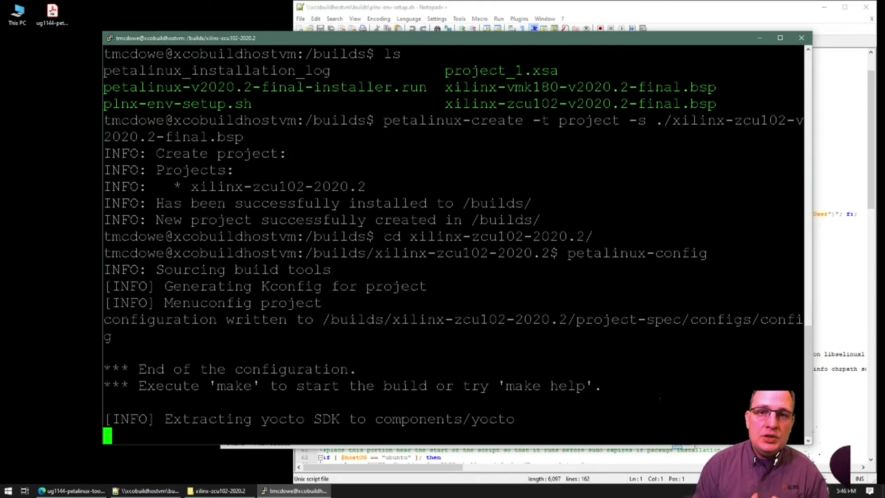
Step: Switch to Notepad++ and start a new note with the headings sstate-cache and downloads_dir, leaving a line under each for its path
{"action": "left_click", "coordinate": [706, 14]}
{"action": "double_click", "coordinate": [361, 42]}
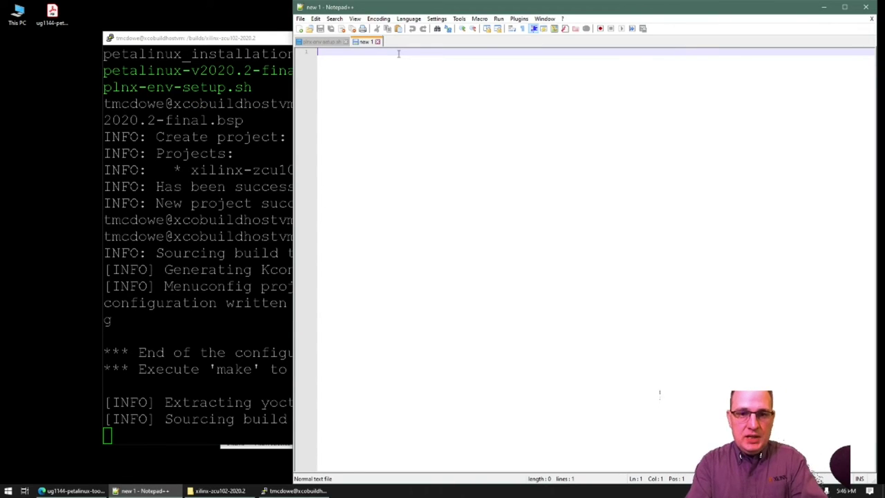
{"action": "type", "text": "astat"}
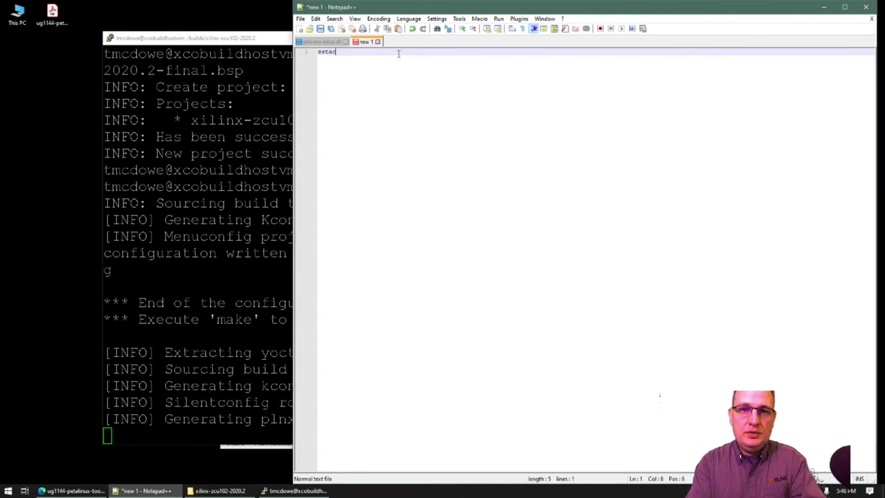
{"action": "type", "text": "e-cach"}
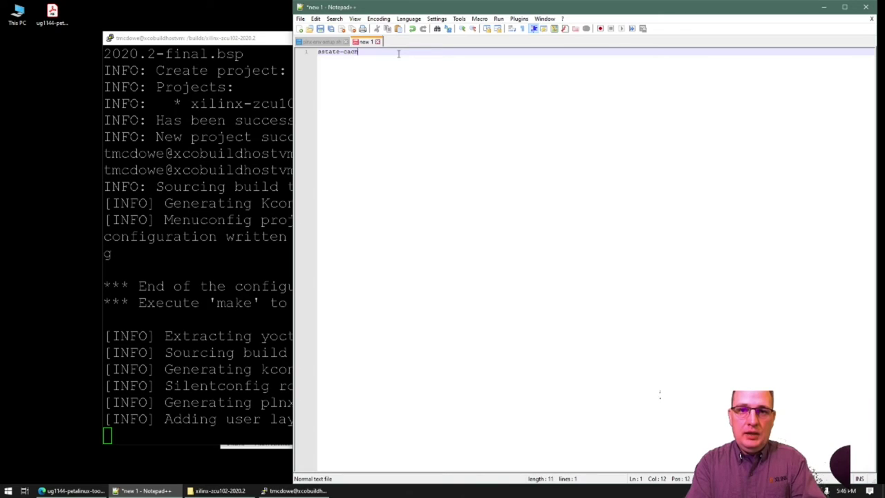
{"action": "type", "text": "e"}
{"action": "key", "text": "Return"}
{"action": "key", "text": "Return"}
{"action": "type", "text": "downloads_dir"}
{"action": "key", "text": "Return"}
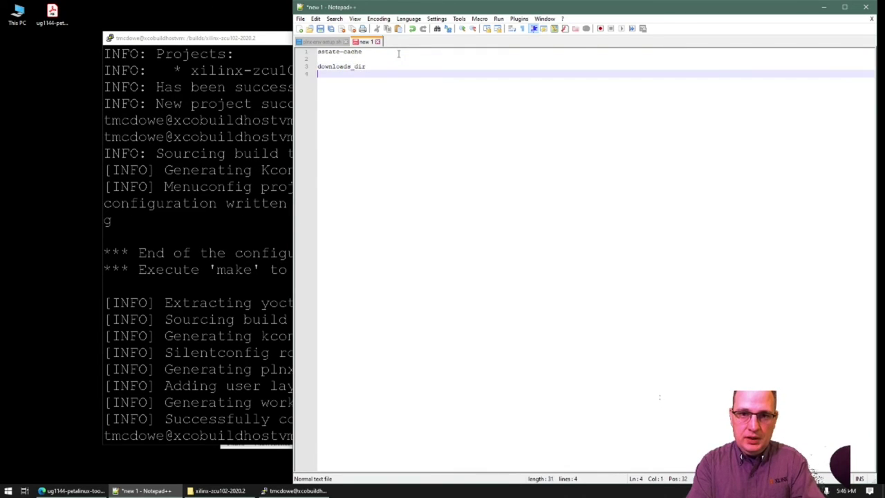
Step: Switch to the terminal, list /tools/xilinx/petalinux, enter its downloads folder and print the working directory
{"action": "key", "text": "alt+Tab"}
{"action": "type", "text": "cd /to"}
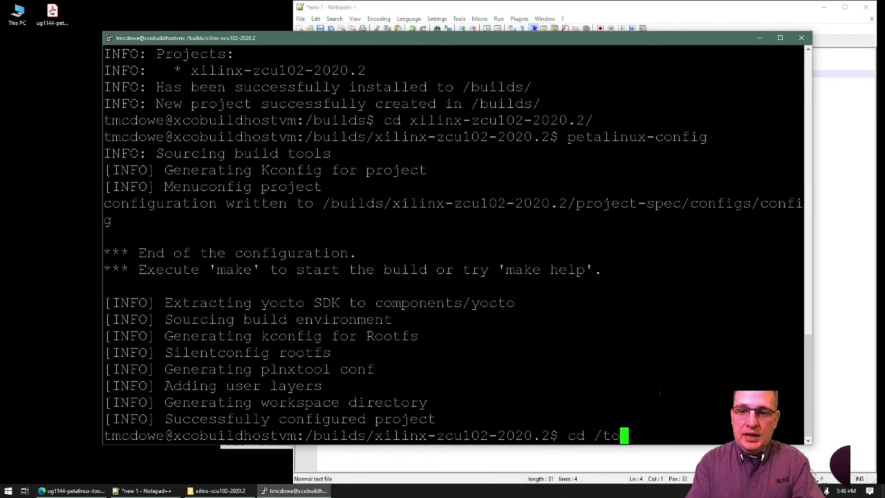
{"action": "type", "text": "ols/xilinx/petalinux/"}
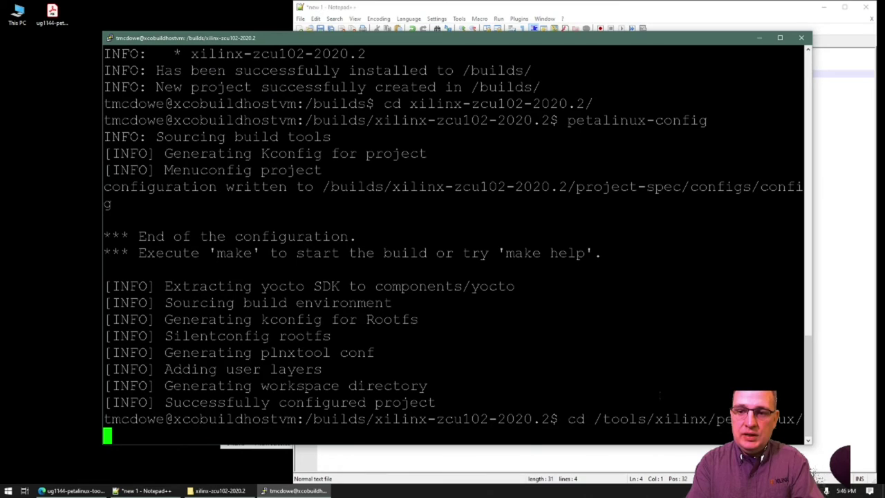
{"action": "key", "text": "Return"}
{"action": "type", "text": "ls"}
{"action": "key", "text": "Return"}
{"action": "type", "text": "cd downloads/"}
{"action": "key", "text": "Tab"}
{"action": "key", "text": "Return"}
{"action": "type", "text": "p"}
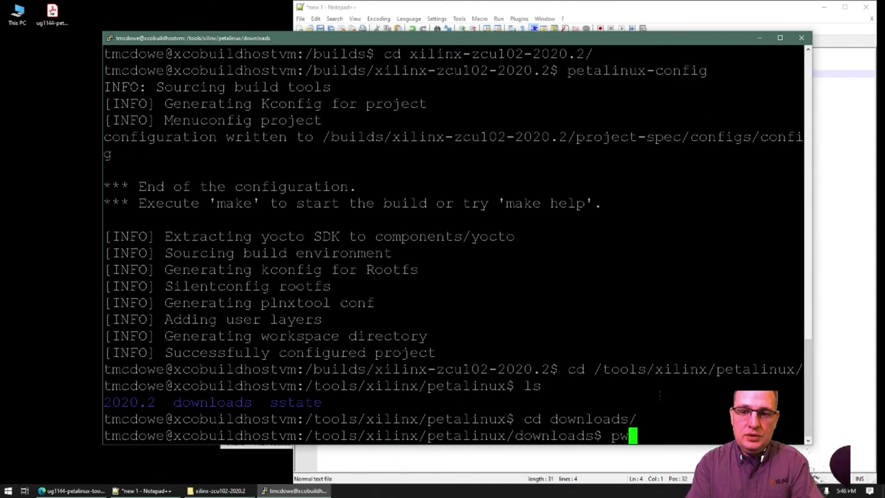
{"action": "type", "text": "wd"}
{"action": "key", "text": "Return"}
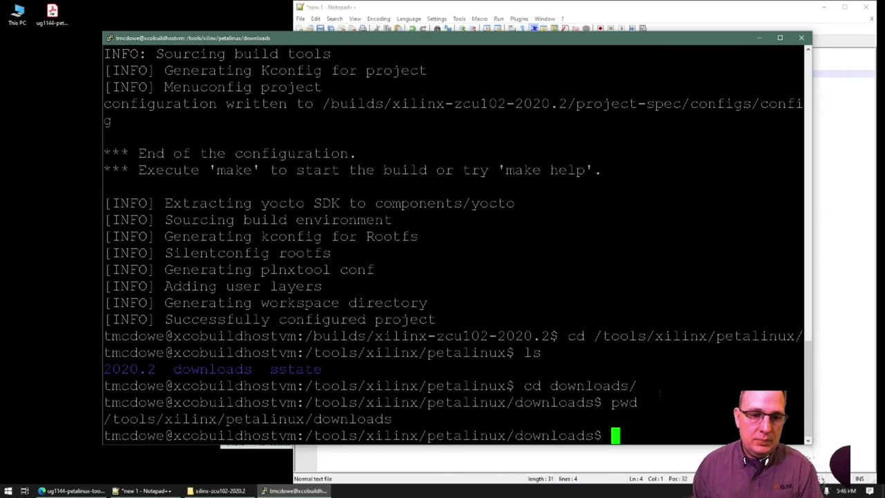
Step: Copy the path /tools/xilinx/petalinux/downloads from the terminal into the note under downloads_dir
{"action": "left_click_drag", "start_coordinate": [104, 419], "coordinate": [390, 419]}
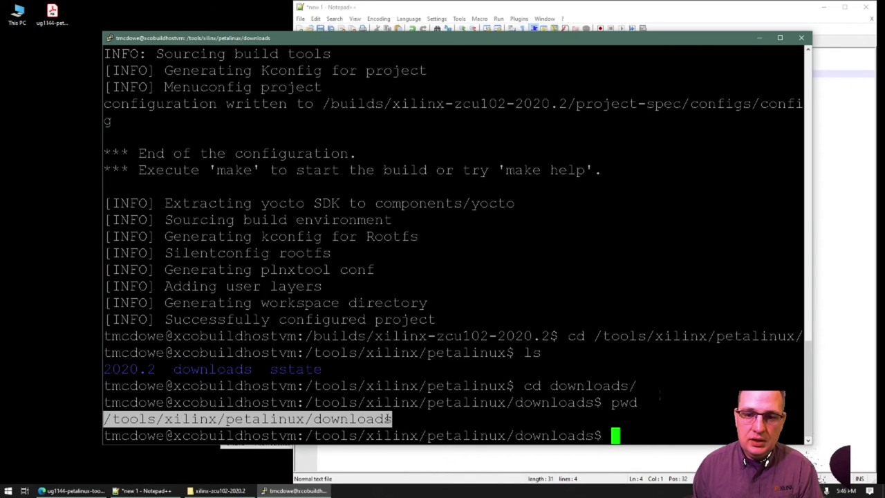
{"action": "left_click", "coordinate": [814, 147]}
{"action": "type", "text": "/tools/xilinx/petalinux/downloads"}
Step: In the terminal, change to the sibling sstate folder, list its contents and print the working directory
{"action": "key", "text": "alt+Tab"}
{"action": "type", "text": "cd .."}
{"action": "key", "text": "Return"}
{"action": "type", "text": "cd sstate/"}
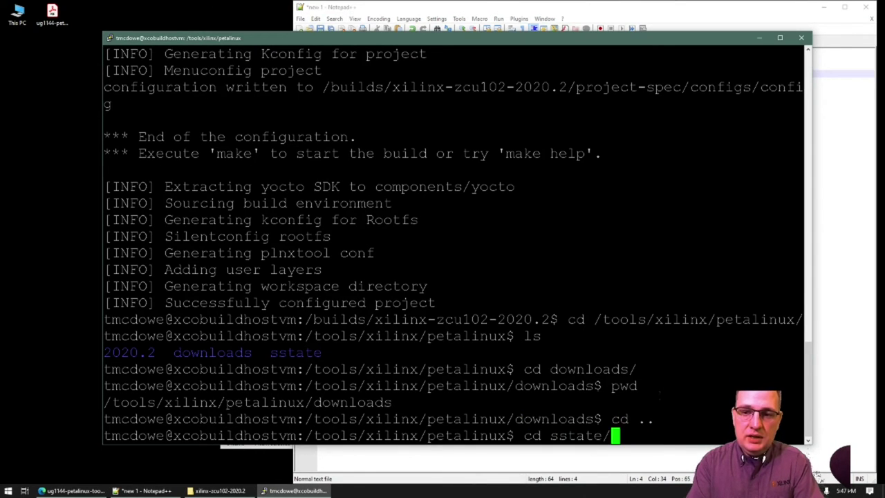
{"action": "key", "text": "Return"}
{"action": "type", "text": "ls"}
{"action": "key", "text": "Return"}
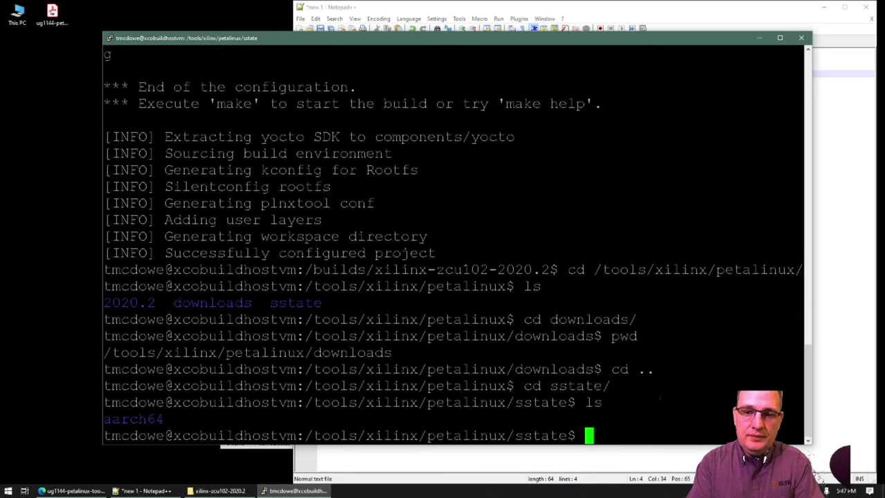
{"action": "type", "text": "pwd"}
{"action": "key", "text": "Return"}
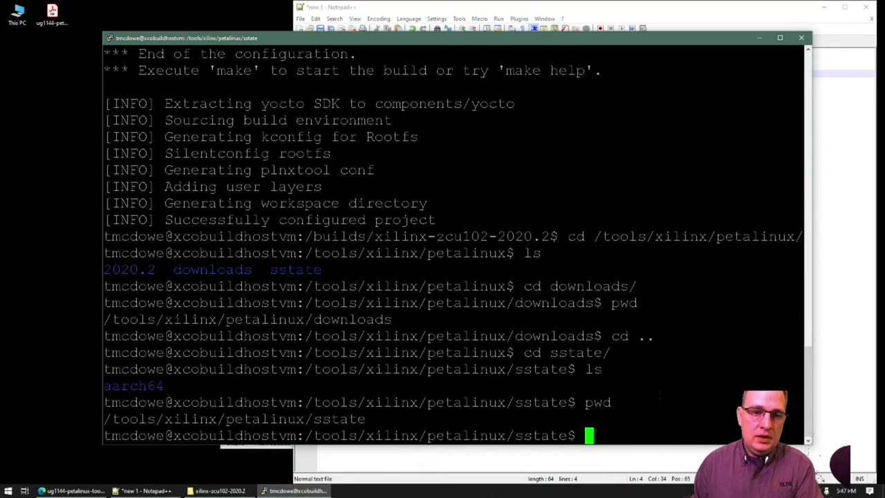
Step: Copy the path /tools/xilinx/petalinux/sstate from the terminal into the note under sstate-cache
{"action": "left_click_drag", "start_coordinate": [105, 419], "coordinate": [363, 419]}
{"action": "key", "text": "ctrl+c"}
{"action": "left_click", "coordinate": [479, 14]}
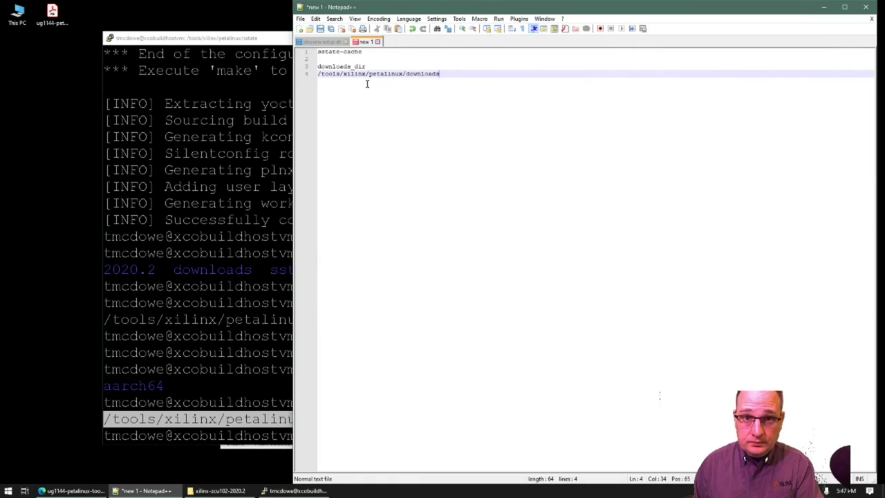
{"action": "left_click", "coordinate": [344, 60]}
{"action": "key", "text": "ctrl+v"}
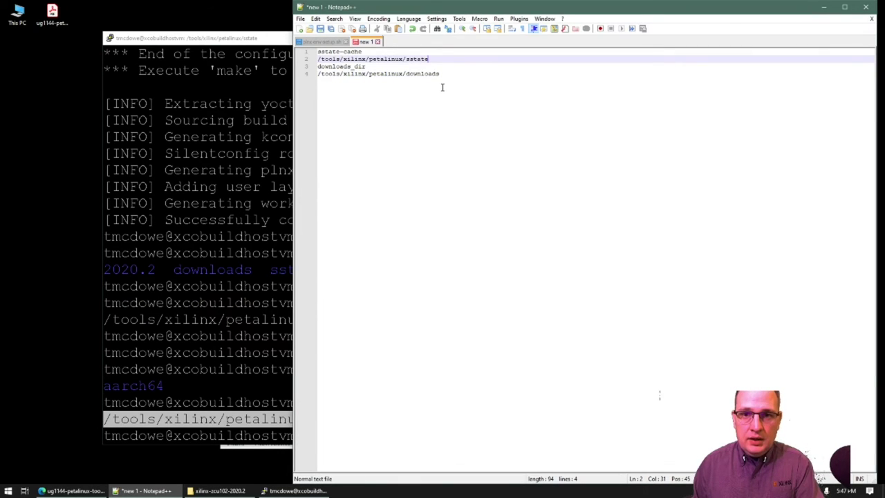
Step: Return to /builds/xilinx-zcu102-2020.2 in the terminal and run petalinux-config
{"action": "key", "text": "alt+Tab"}
{"action": "type", "text": "cd /bui"}
{"action": "key", "text": "BackSpace"}
{"action": "type", "text": "uilds/"}
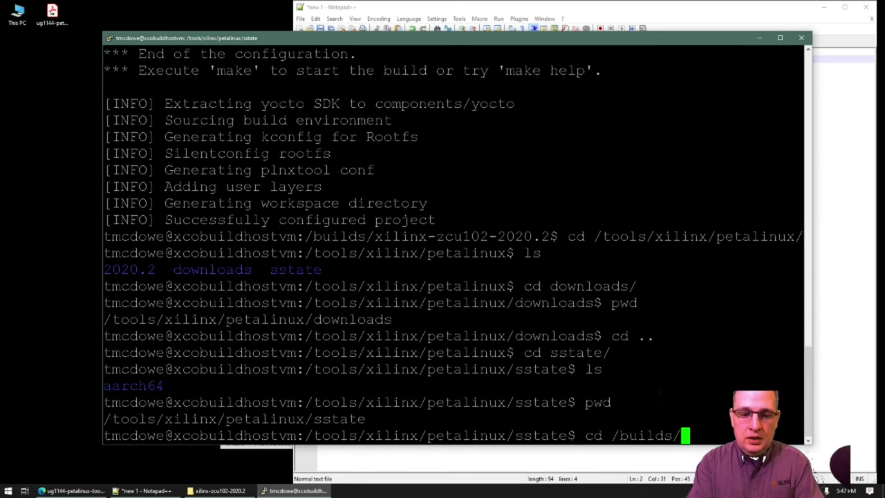
{"action": "type", "text": "xi"}
{"action": "key", "text": "Tab"}
{"action": "key", "text": "Return"}
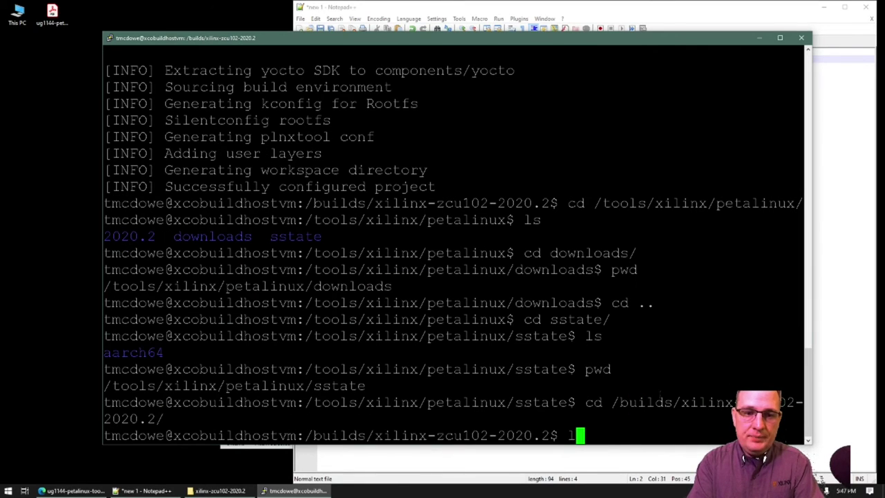
{"action": "type", "text": "peta"}
{"action": "key", "text": "Return"}
Step: Open the Add pre-mirror url settings within Yocto Settings
{"action": "key", "text": "Down"}
{"action": "key", "text": "Down"}
{"action": "key", "text": "Down"}
{"action": "key", "text": "Down"}
{"action": "key", "text": "Down"}
{"action": "key", "text": "Down"}
{"action": "key", "text": "Down"}
{"action": "key", "text": "Down"}
{"action": "key", "text": "Down"}
{"action": "key", "text": "Down"}
{"action": "key", "text": "Down"}
{"action": "key", "text": "Down"}
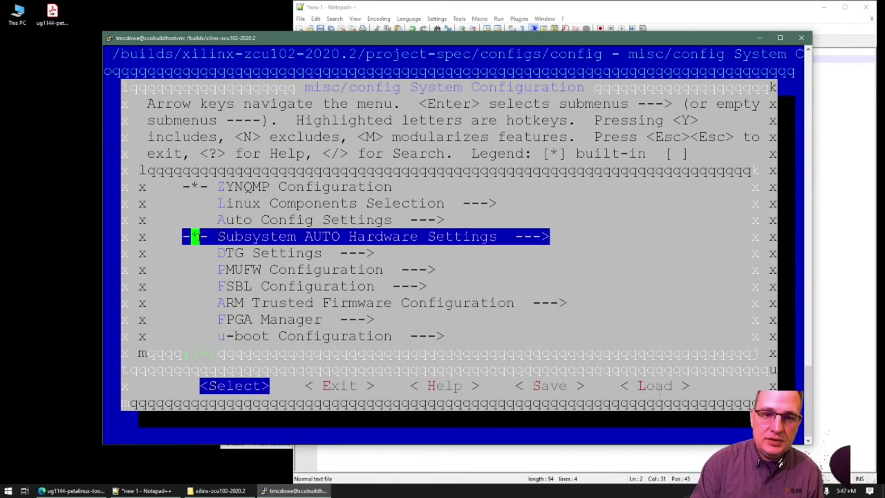
{"action": "key", "text": "Down"}
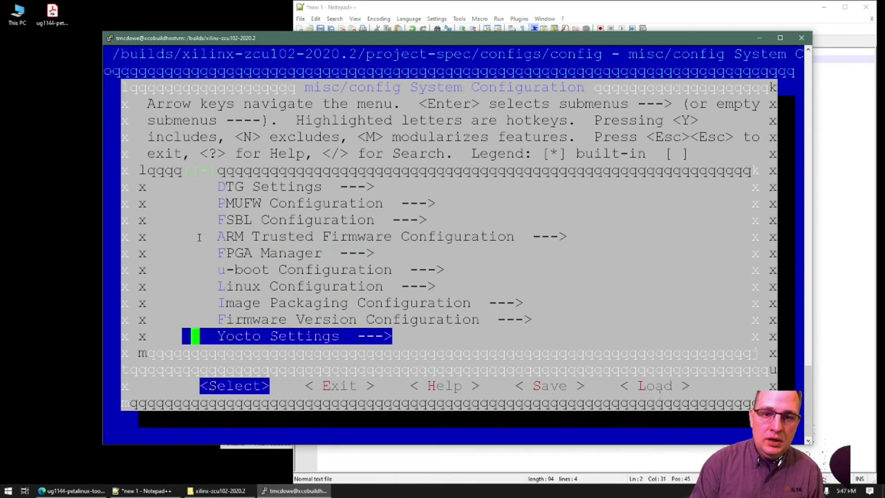
{"action": "key", "text": "Return"}
{"action": "key", "text": "Down"}
{"action": "key", "text": "Down"}
{"action": "key", "text": "Down"}
{"action": "key", "text": "Down"}
{"action": "key", "text": "Return"}
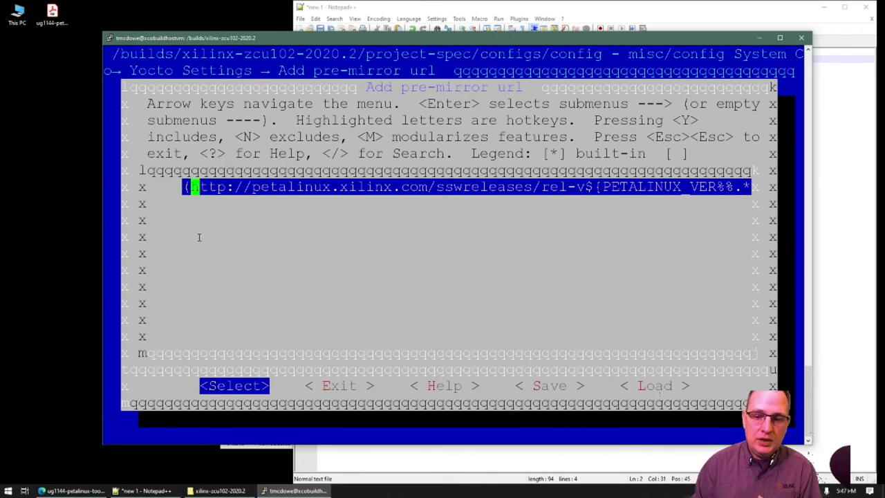
Step: Clear the existing pre-mirror url path and enter the prefix file:// in its place
{"action": "key", "text": "Return"}
{"action": "key", "text": "BackSpace"}
{"action": "key", "text": "BackSpace"}
{"action": "key", "text": "BackSpace"}
{"action": "key", "text": "BackSpace"}
{"action": "key", "text": "BackSpace"}
{"action": "key", "text": "BackSpace"}
{"action": "key", "text": "BackSpace"}
{"action": "key", "text": "BackSpace"}
{"action": "key", "text": "BackSpace"}
{"action": "key", "text": "BackSpace"}
{"action": "key", "text": "BackSpace"}
{"action": "key", "text": "BackSpace"}
{"action": "key", "text": "BackSpace"}
{"action": "key", "text": "BackSpace"}
{"action": "key", "text": "BackSpace"}
{"action": "key", "text": "BackSpace"}
{"action": "key", "text": "BackSpace"}
{"action": "key", "text": "BackSpace"}
{"action": "key", "text": "BackSpace"}
{"action": "key", "text": "BackSpace"}
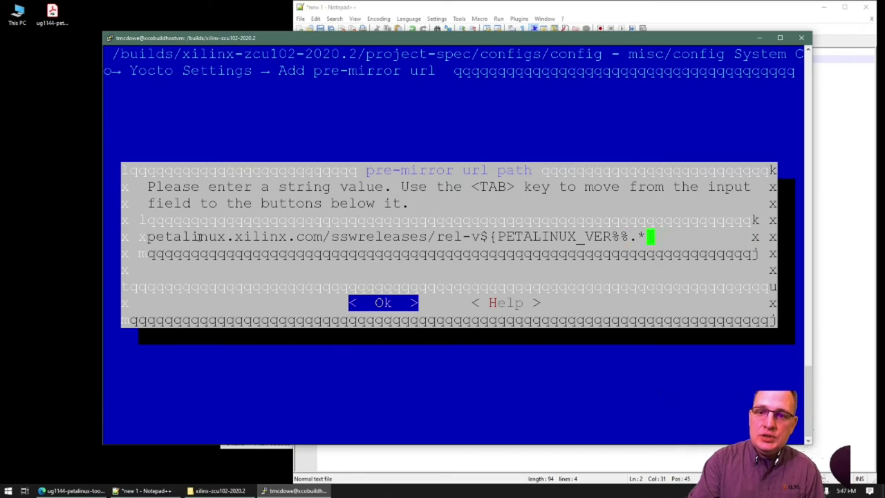
{"action": "key", "text": "BackSpace"}
{"action": "key", "text": "BackSpace"}
{"action": "key", "text": "BackSpace"}
{"action": "key", "text": "BackSpace"}
{"action": "key", "text": "BackSpace"}
{"action": "key", "text": "BackSpace"}
{"action": "key", "text": "BackSpace"}
{"action": "key", "text": "BackSpace"}
{"action": "key", "text": "BackSpace"}
{"action": "key", "text": "BackSpace"}
{"action": "key", "text": "BackSpace"}
{"action": "key", "text": "BackSpace"}
{"action": "key", "text": "BackSpace"}
{"action": "key", "text": "BackSpace"}
{"action": "key", "text": "BackSpace"}
{"action": "key", "text": "BackSpace"}
{"action": "key", "text": "BackSpace"}
{"action": "key", "text": "BackSpace"}
{"action": "key", "text": "BackSpace"}
{"action": "key", "text": "BackSpace"}
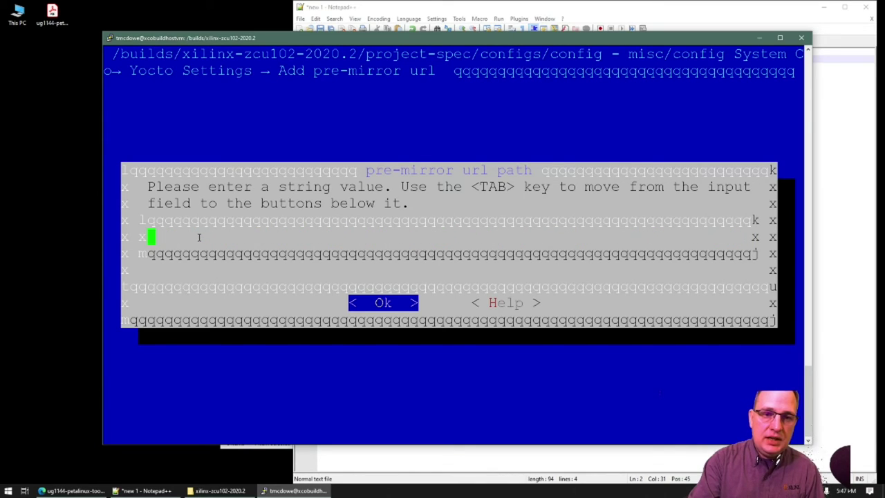
{"action": "type", "text": "file://"}
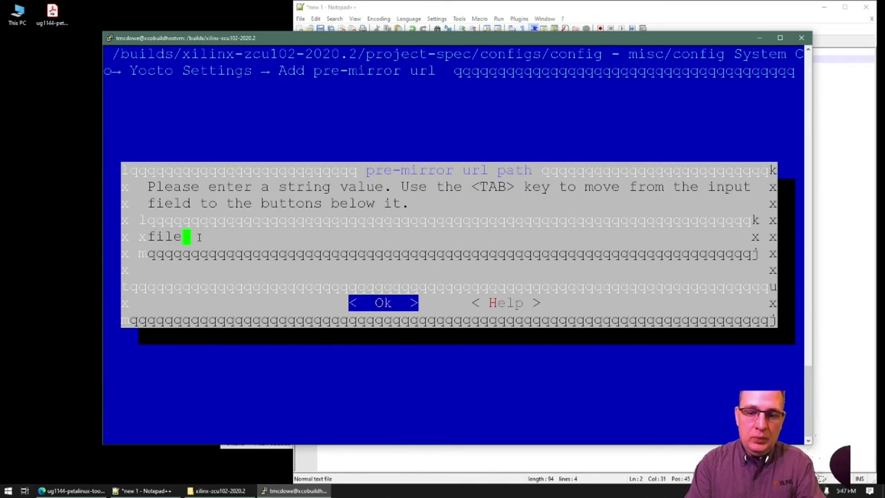
Step: Complete the pre-mirror URL as file:///tools/xilinx/petalinux/downloads using the path from the Notepad++ note, and return to Yocto Settings
{"action": "left_click", "coordinate": [359, 9]}
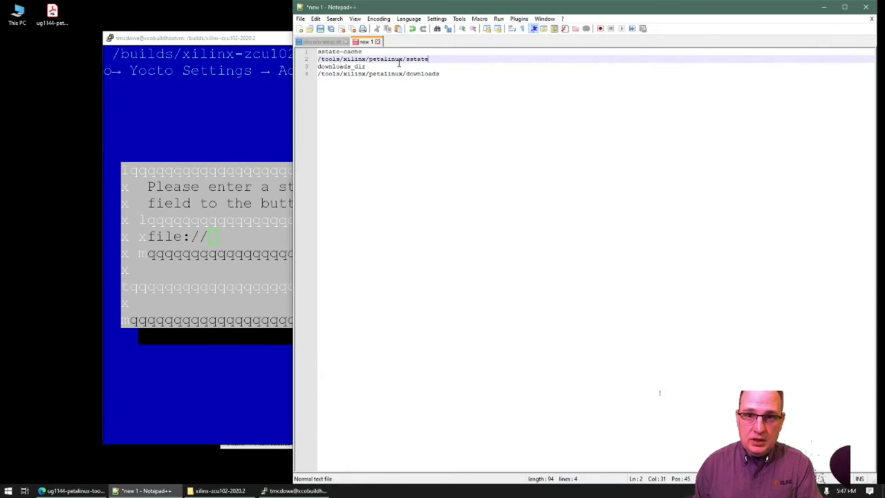
{"action": "left_click", "coordinate": [445, 74]}
{"action": "left_click", "coordinate": [314, 75], "text": "shift"}
{"action": "key", "text": "ctrl+c"}
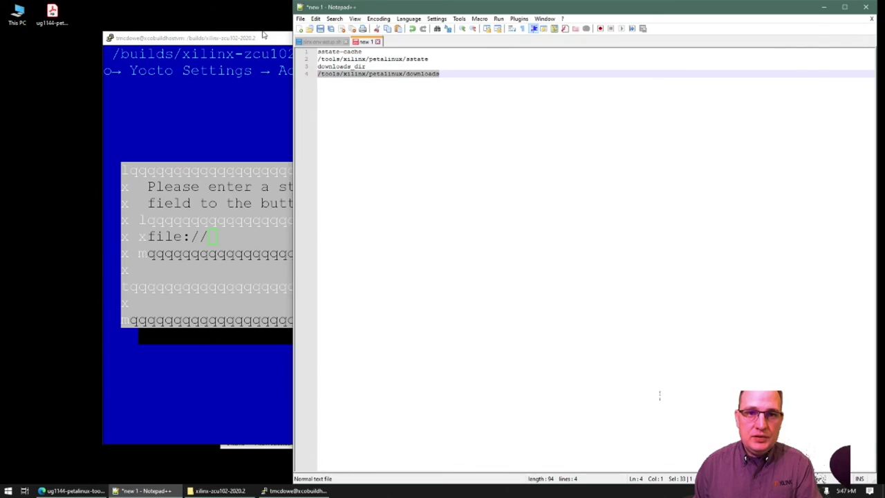
{"action": "left_click", "coordinate": [264, 38]}
{"action": "right_click", "coordinate": [317, 237]}
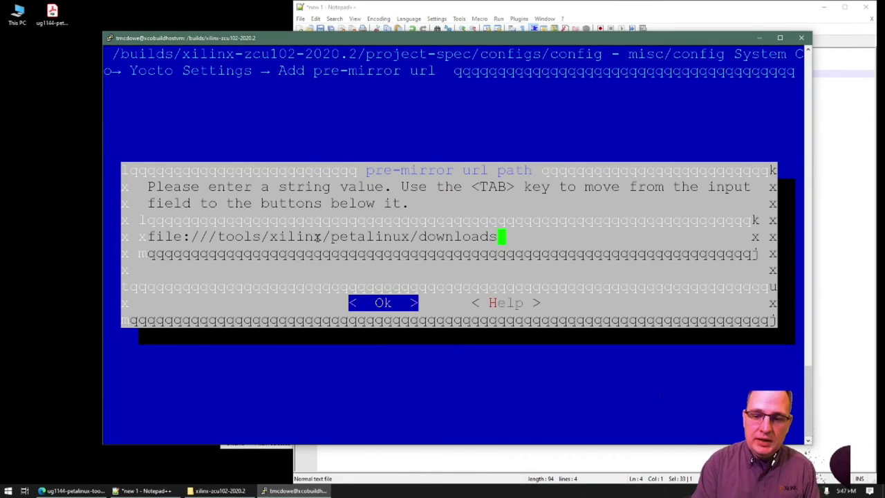
{"action": "key", "text": "Return"}
{"action": "key", "text": "Right"}
{"action": "key", "text": "Return"}
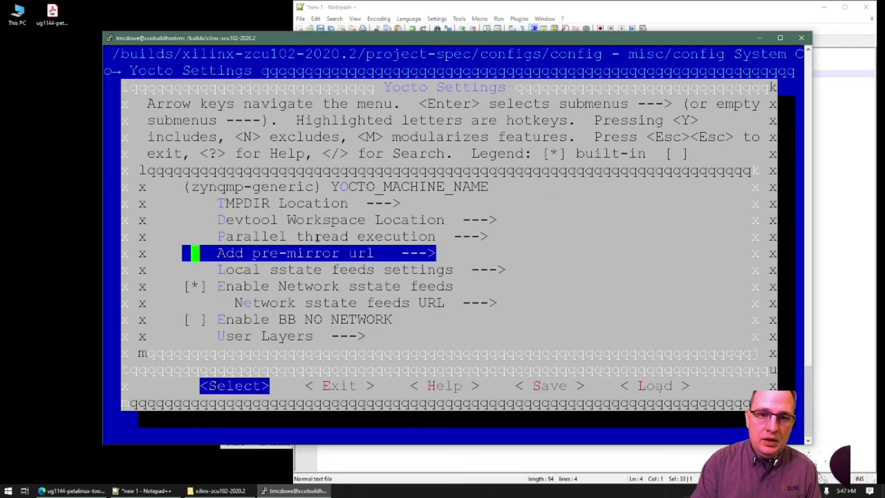
Step: Open Local sstate feeds settings and copy the path /tools/xilinx/petalinux/sstate from the Notepad++ note
{"action": "key", "text": "Down"}
{"action": "key", "text": "Return"}
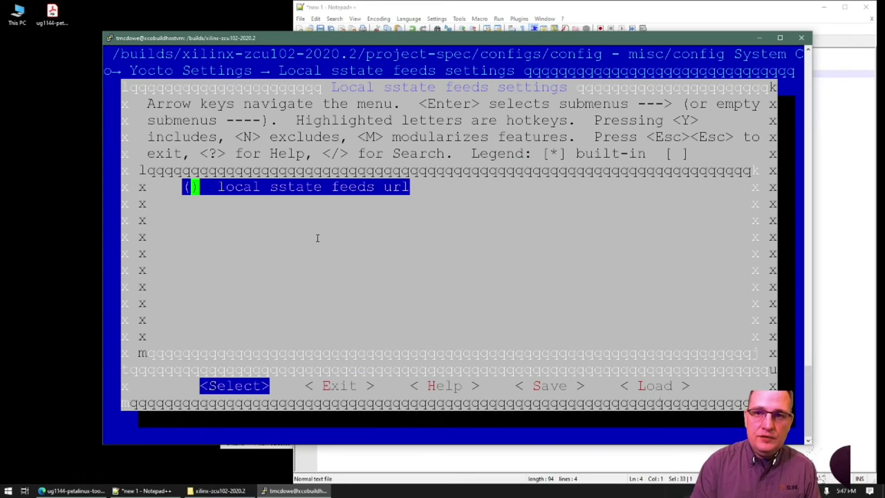
{"action": "key", "text": "alt+Tab"}
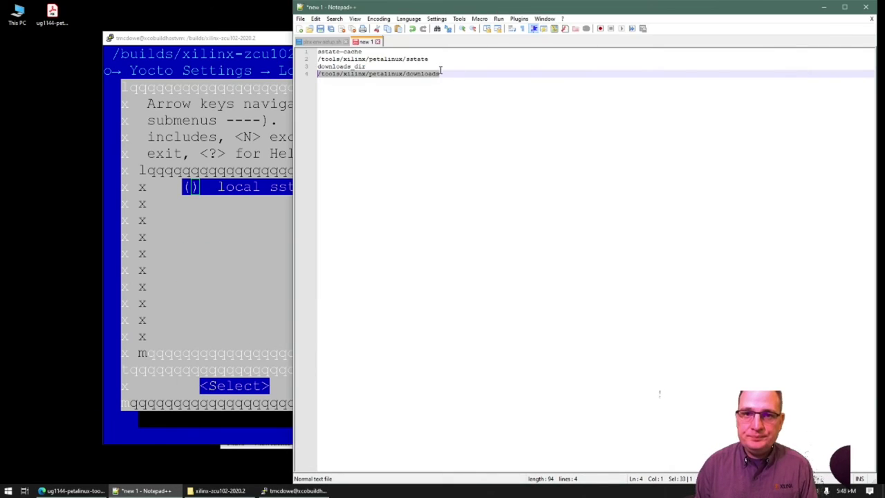
{"action": "key", "text": "Up"}
{"action": "key", "text": "Up"}
{"action": "key", "text": "End"}
{"action": "key", "text": "shift+Left"}
{"action": "left_click_drag", "start_coordinate": [423, 59], "coordinate": [317, 60]}
{"action": "right_click", "coordinate": [329, 61]}
{"action": "left_click", "coordinate": [351, 74]}
{"action": "left_click", "coordinate": [249, 241]}
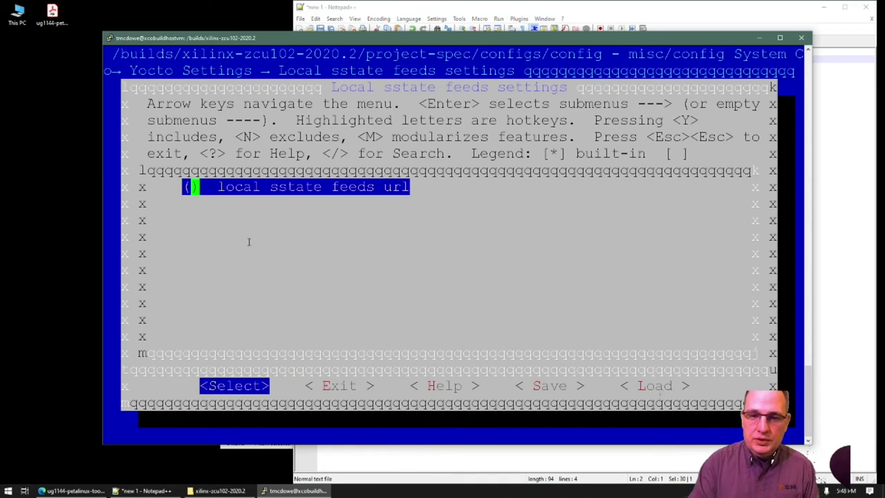
Step: Set the local sstate feeds url to file:///tools/xilinx/petalinux/sstate/aarch64, adding the copied sstate path to the file:// prefix
{"action": "key", "text": "Return"}
{"action": "type", "text": "file://"}
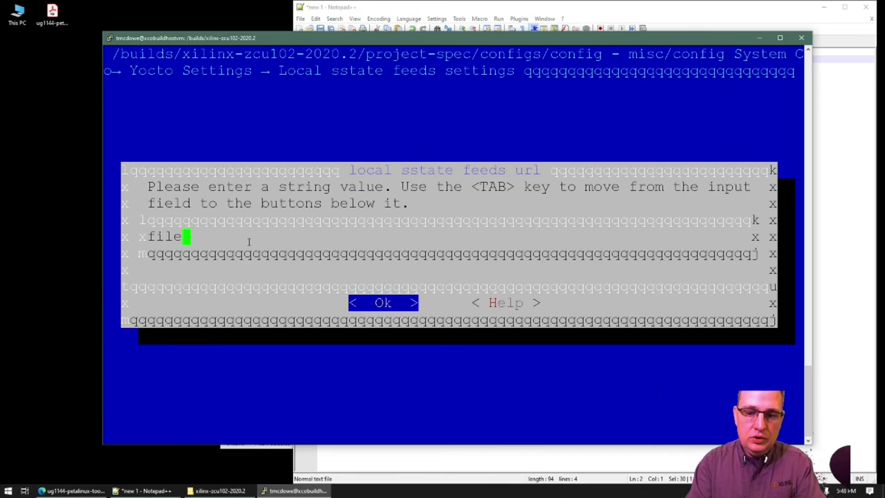
{"action": "right_click", "coordinate": [255, 221]}
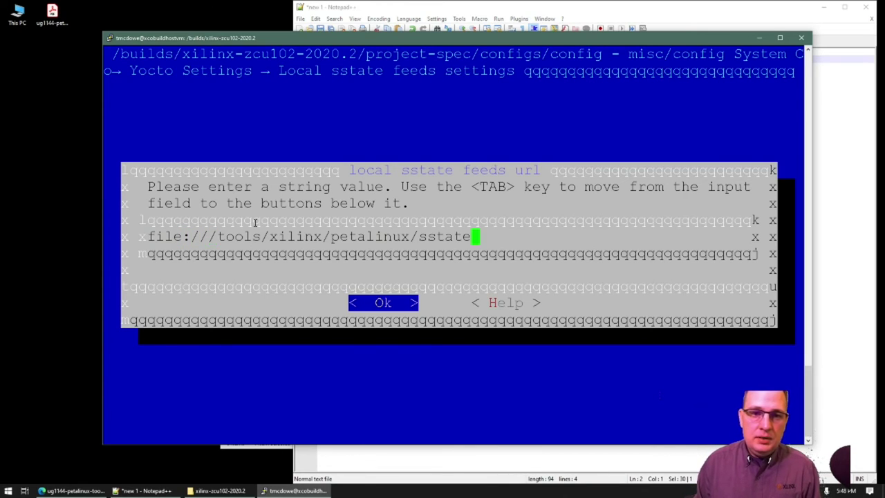
{"action": "type", "text": "/aar"}
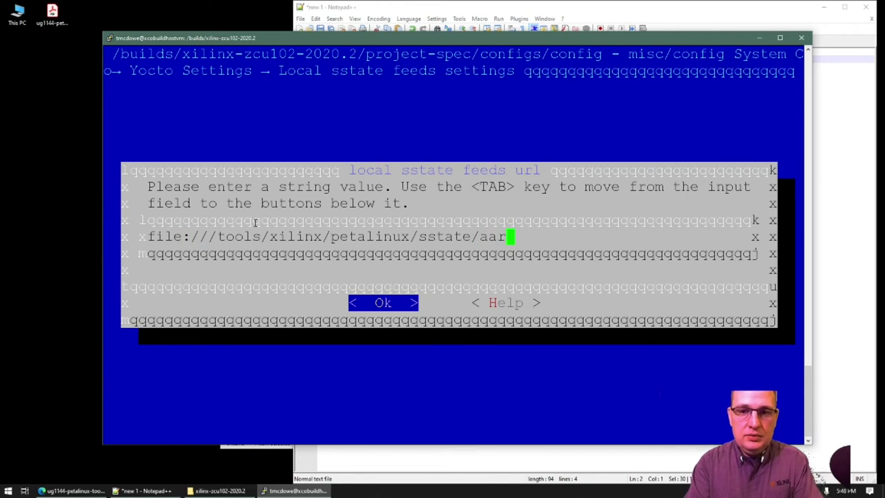
{"action": "type", "text": "ch64"}
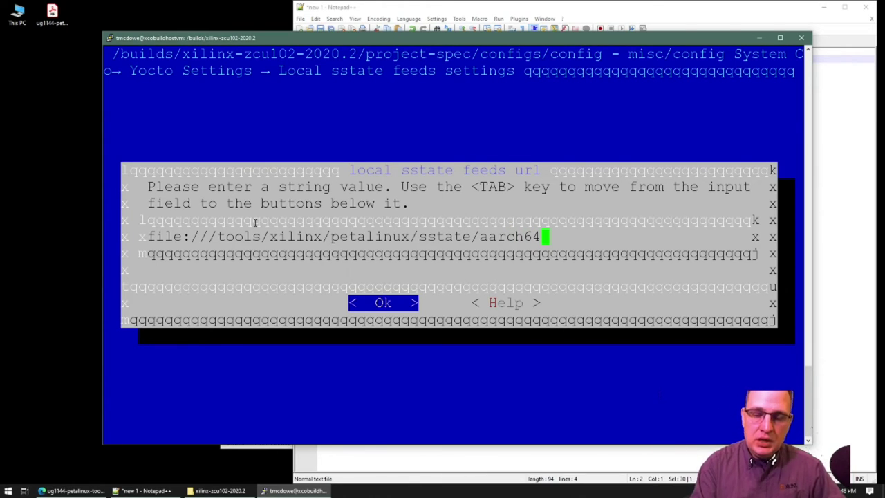
{"action": "key", "text": "Return"}
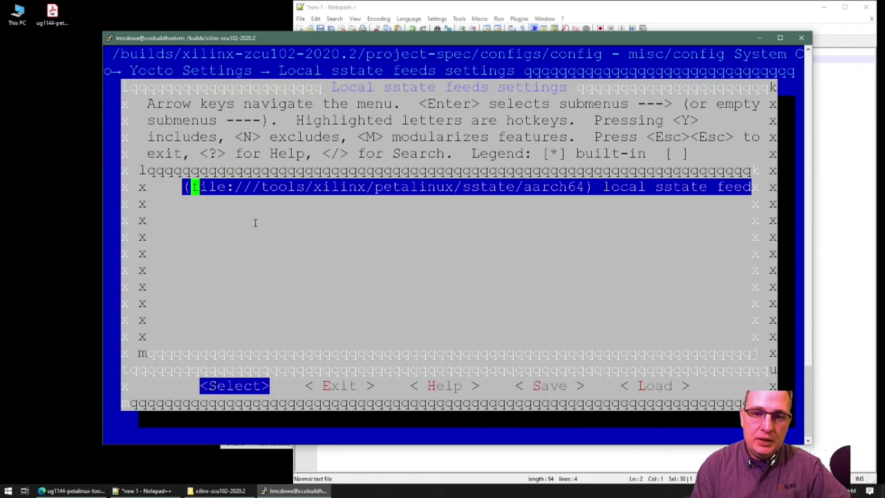
Step: Exit the local sstate feeds, Yocto Settings and system configuration menus, saving the new project configuration
{"action": "key", "text": "Right"}
{"action": "key", "text": "Return"}
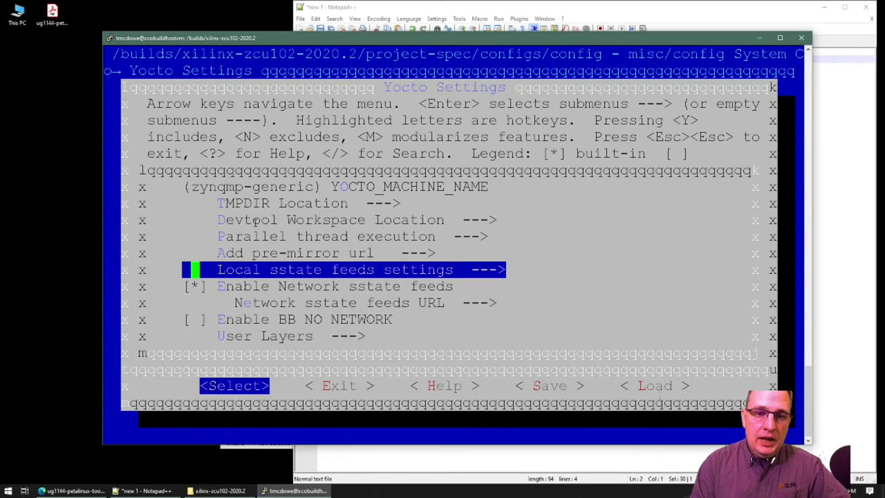
{"action": "key", "text": "Right"}
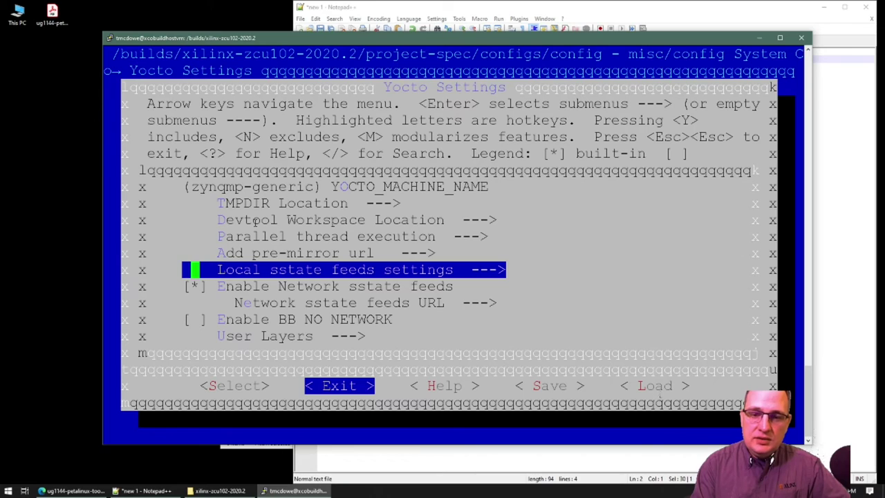
{"action": "key", "text": "Return"}
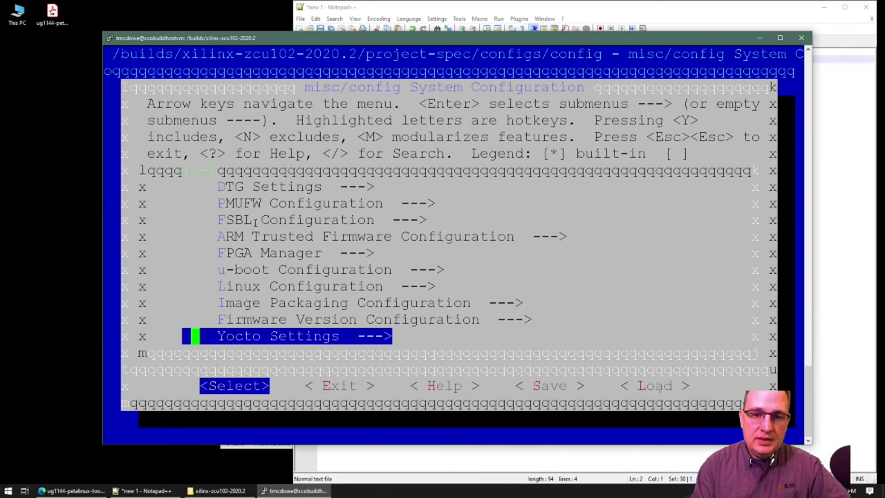
{"action": "key", "text": "Right"}
{"action": "key", "text": "Return"}
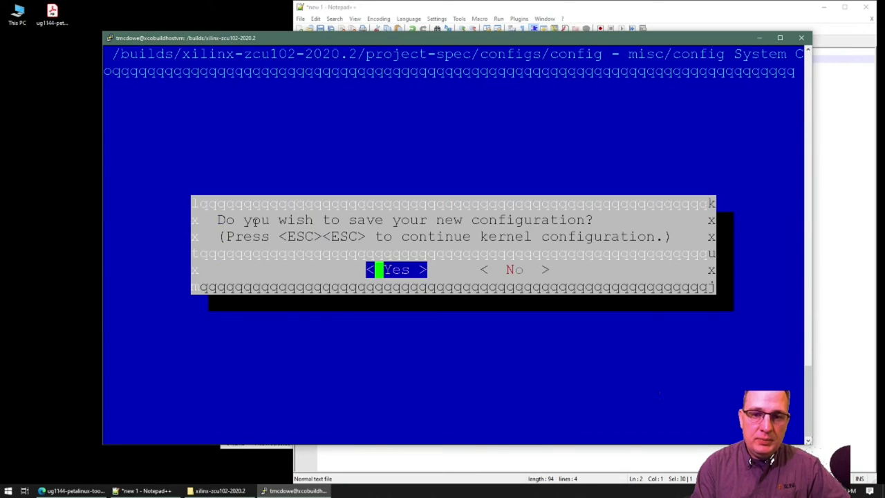
{"action": "key", "text": "Return"}
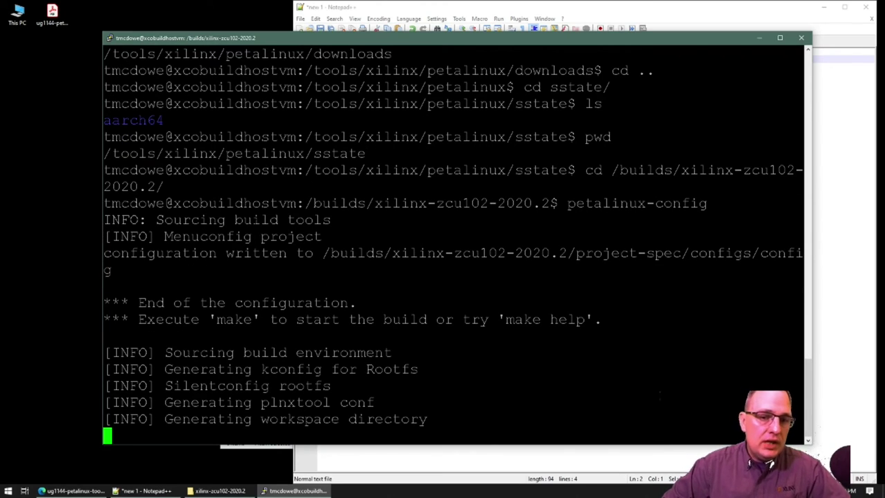
Step: Run petalinux-config -c rootfs in the project directory to configure the root filesystem
{"action": "type", "text": "petalinux-config"}
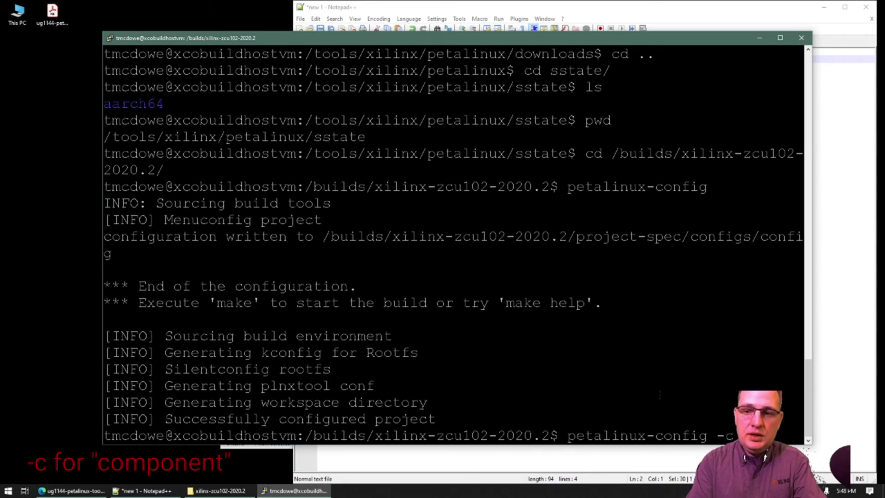
{"action": "type", "text": "-c rootfs"}
{"action": "key", "text": "Return"}
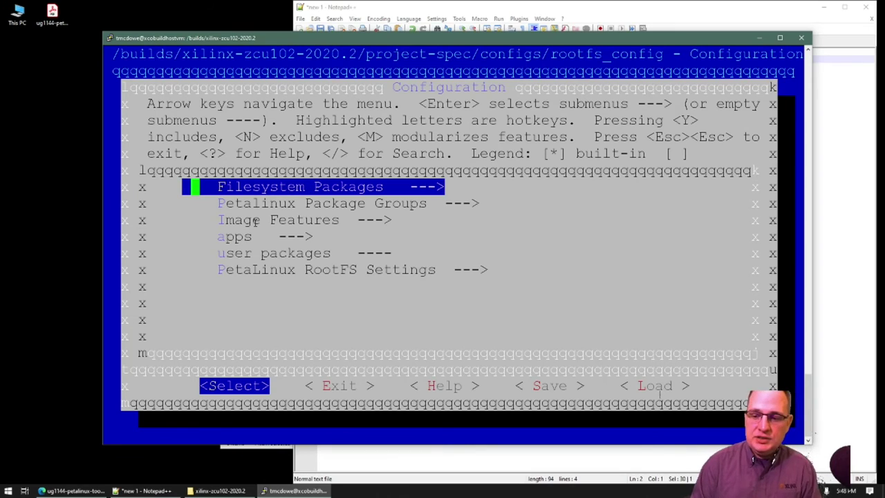
Step: Enable the peekpoke application under apps and return to the main rootfs configuration
{"action": "key", "text": "Down"}
{"action": "key", "text": "Down"}
{"action": "key", "text": "Down"}
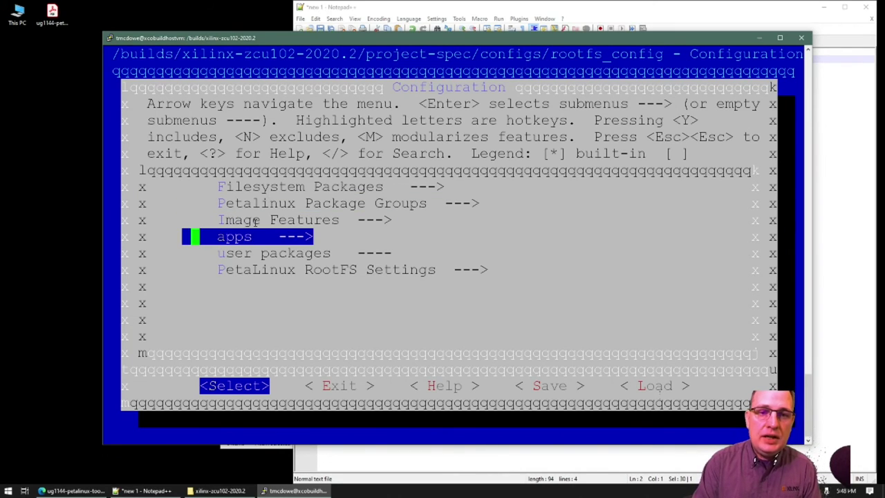
{"action": "key", "text": "Return"}
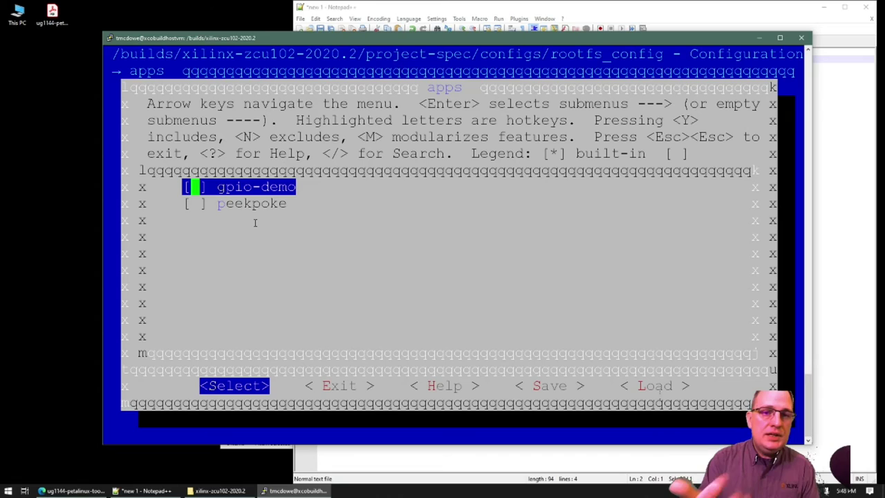
{"action": "key", "text": "Down"}
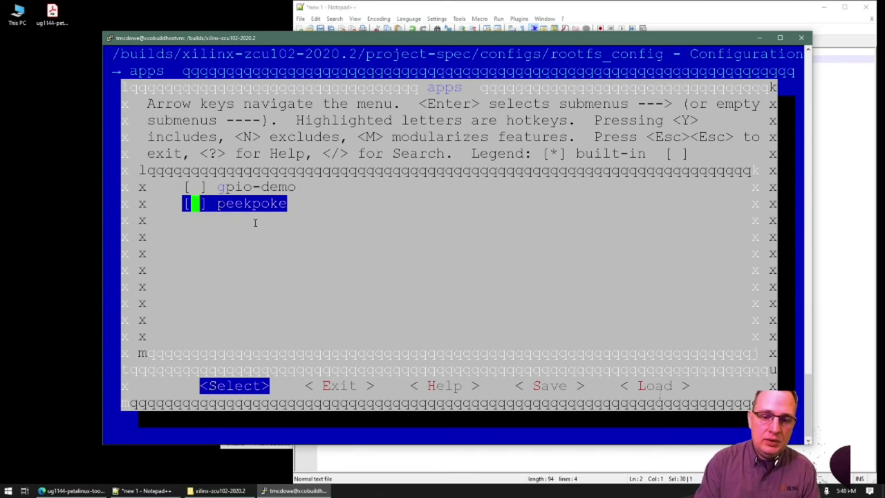
{"action": "key", "text": "Right"}
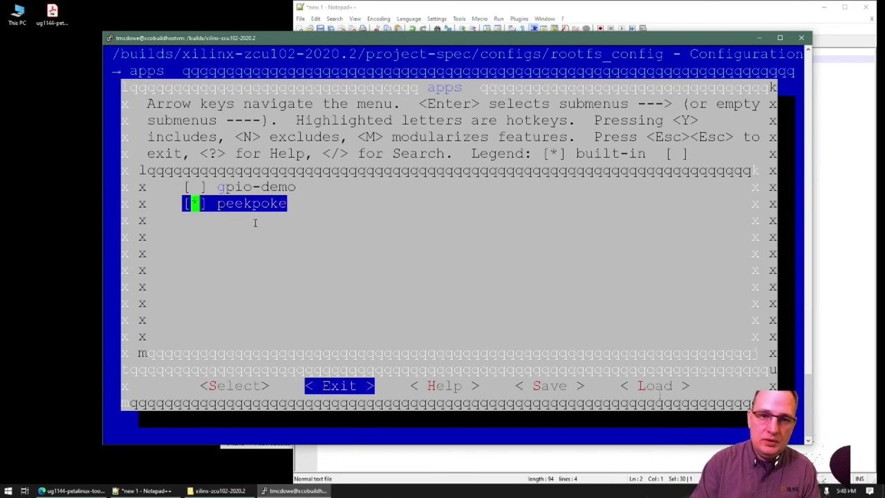
{"action": "key", "text": "Return"}
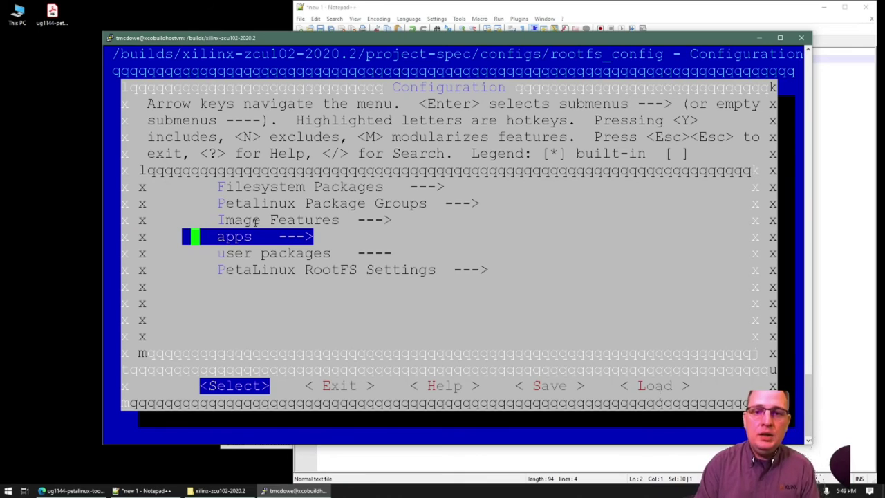
Step: Examine the package categories available under Filesystem Packages
{"action": "key", "text": "Up"}
{"action": "key", "text": "Up"}
{"action": "key", "text": "Up"}
{"action": "key", "text": "Return"}
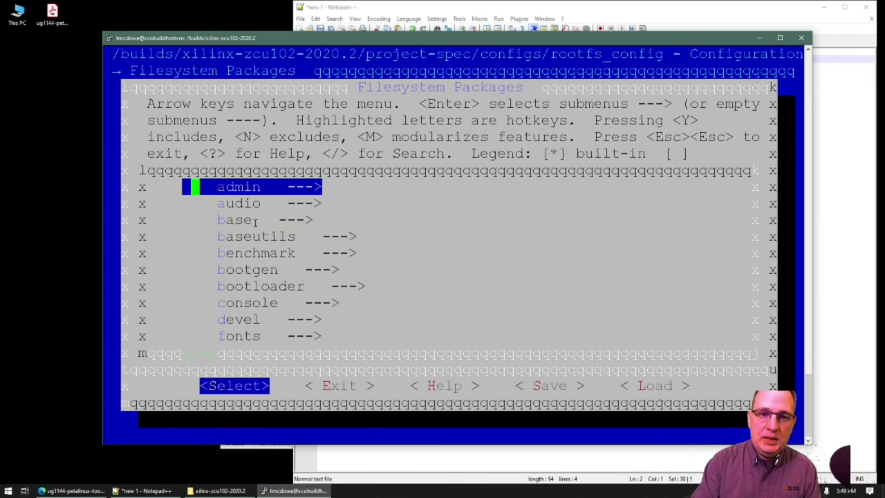
{"action": "key", "text": "Down"}
{"action": "key", "text": "Down"}
{"action": "key", "text": "Down"}
{"action": "key", "text": "Down"}
{"action": "key", "text": "Down"}
{"action": "key", "text": "Down"}
{"action": "key", "text": "Down"}
{"action": "key", "text": "Down"}
{"action": "key", "text": "Down"}
{"action": "key", "text": "Down"}
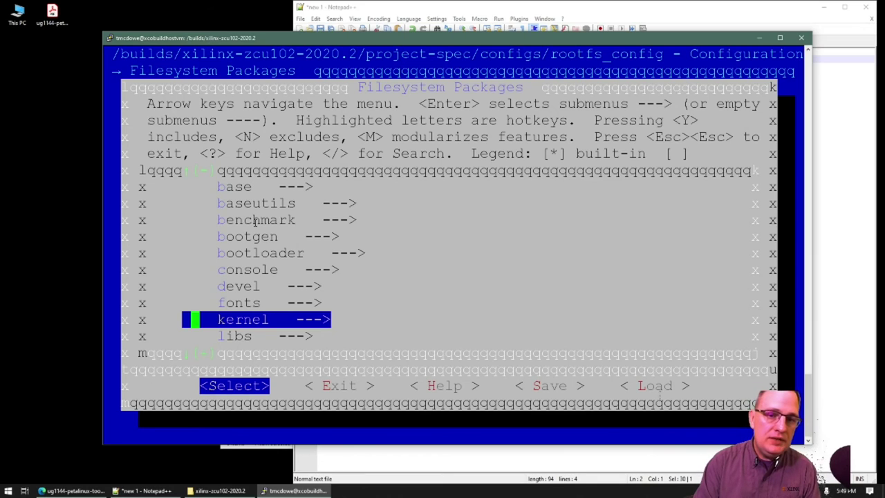
{"action": "key", "text": "Down"}
{"action": "key", "text": "Down"}
{"action": "key", "text": "Up"}
{"action": "key", "text": "Up"}
{"action": "key", "text": "Up"}
{"action": "key", "text": "Up"}
{"action": "key", "text": "Up"}
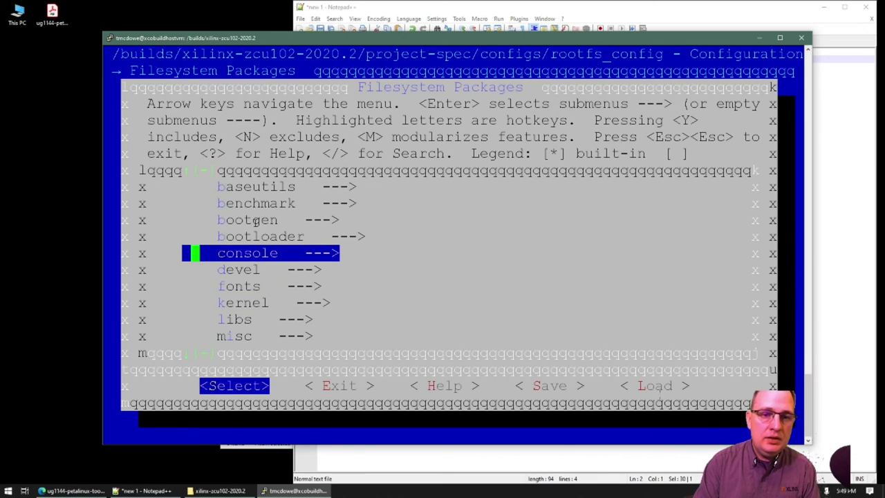
Step: Inspect the cantarell-fonts options in the fonts category, and return to the main rootfs configuration
{"action": "key", "text": "Down"}
{"action": "key", "text": "Down"}
{"action": "key", "text": "Return"}
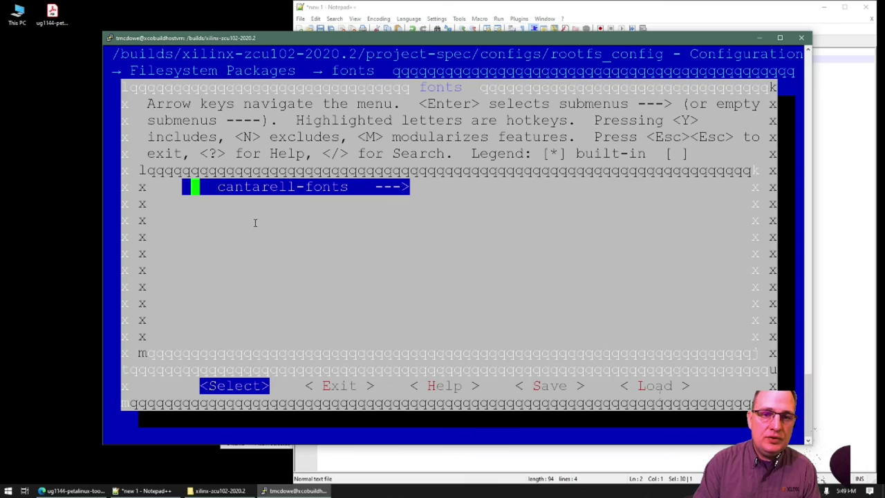
{"action": "key", "text": "Return"}
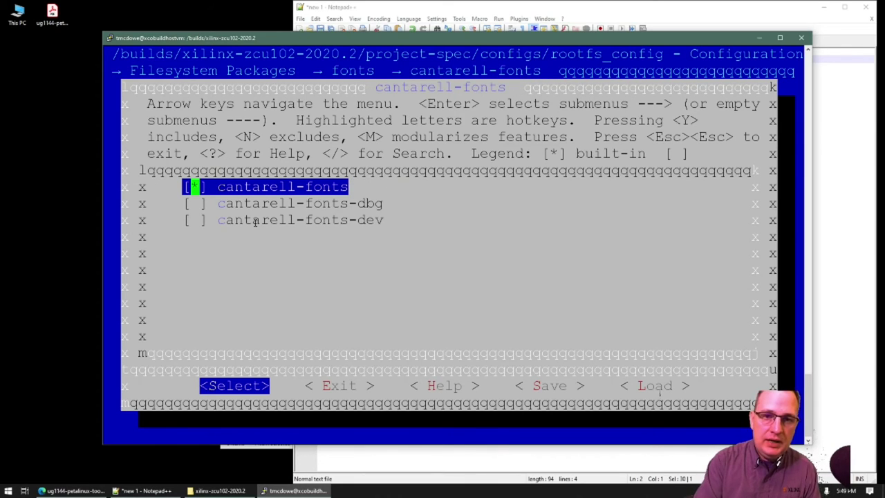
{"action": "key", "text": "Right"}
{"action": "key", "text": "Return"}
{"action": "key", "text": "Right"}
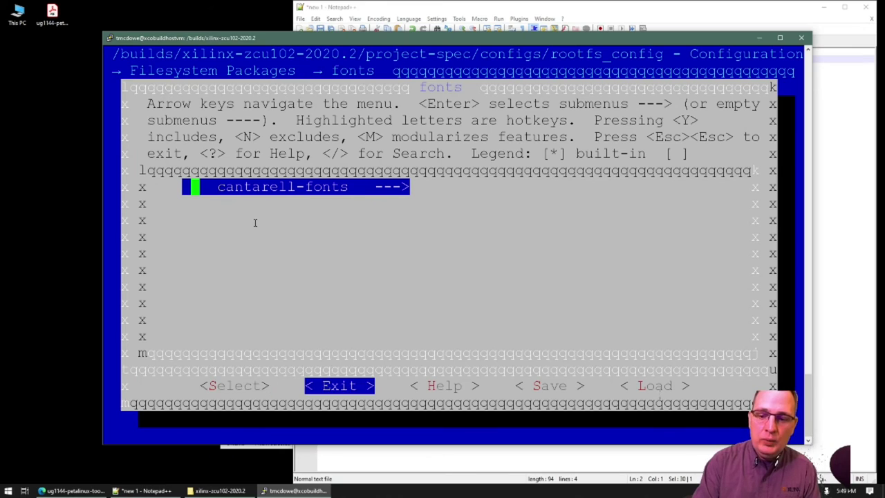
{"action": "key", "text": "Return"}
{"action": "key", "text": "Right"}
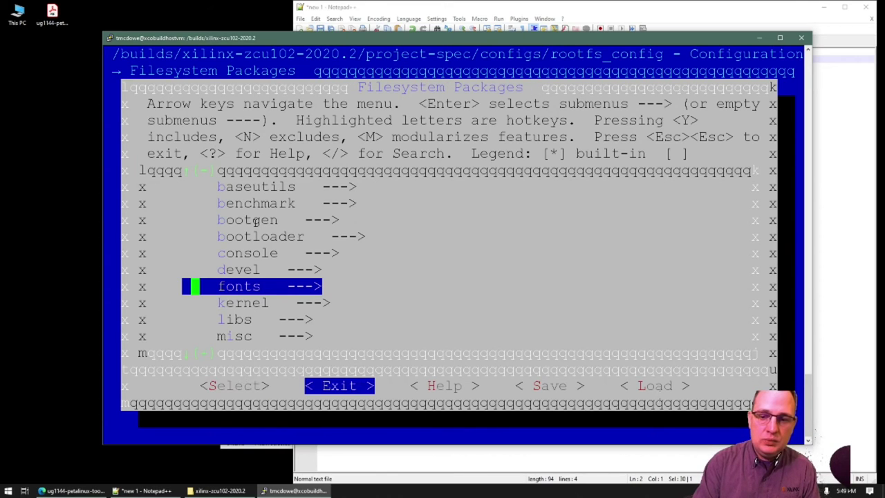
{"action": "key", "text": "Return"}
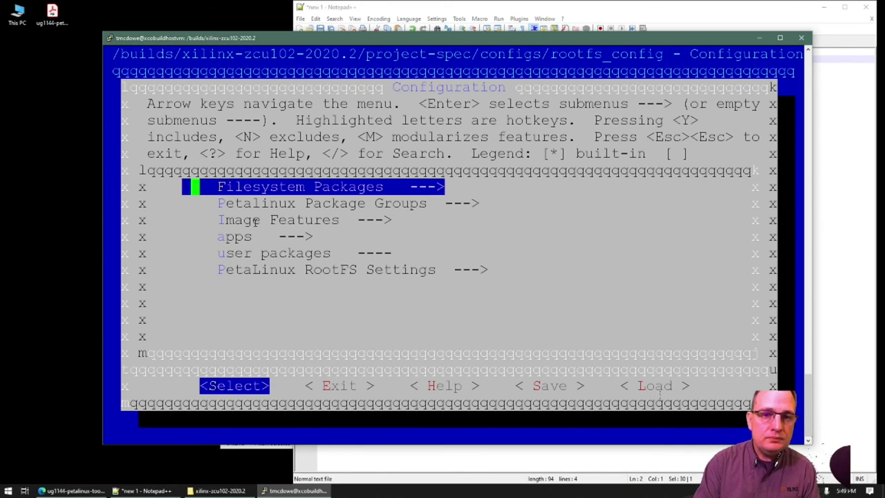
Step: Review the Image Features options of the root filesystem and return to the main rootfs configuration
{"action": "key", "text": "Down"}
{"action": "key", "text": "Down"}
{"action": "key", "text": "Return"}
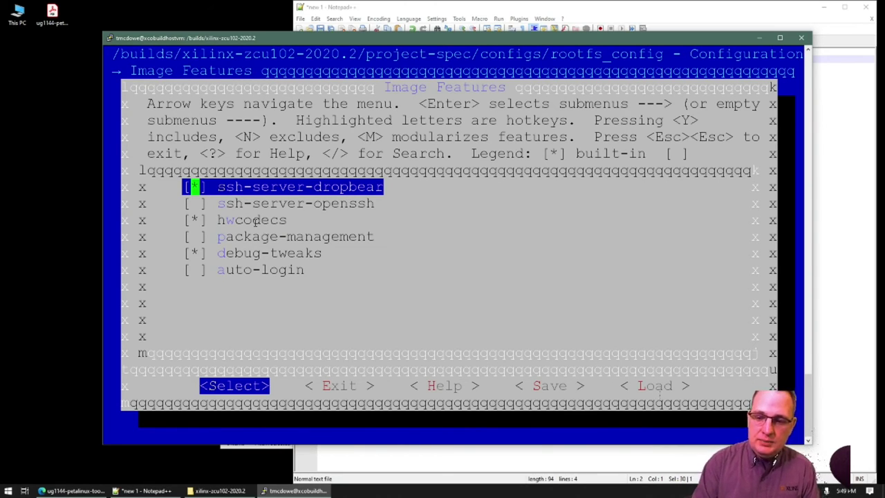
{"action": "key", "text": "Right"}
{"action": "key", "text": "Return"}
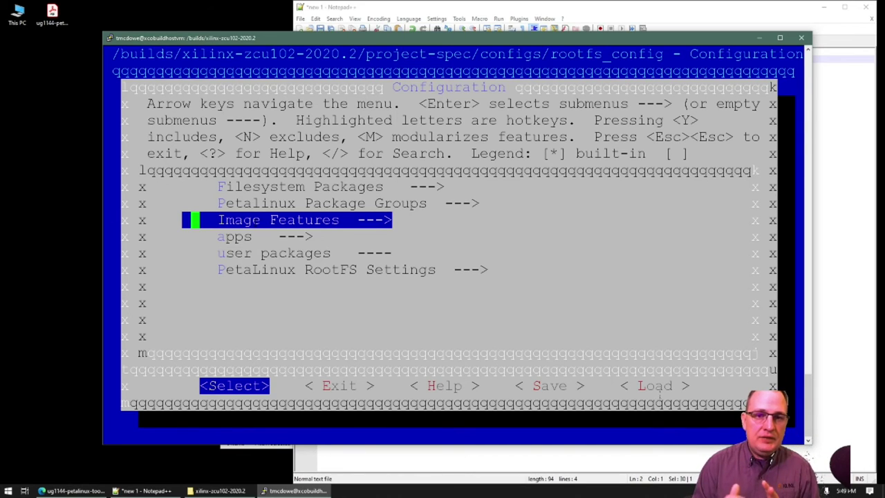
Step: Exit the rootfs configuration and save the new settings
{"action": "key", "text": "Right"}
{"action": "key", "text": "Return"}
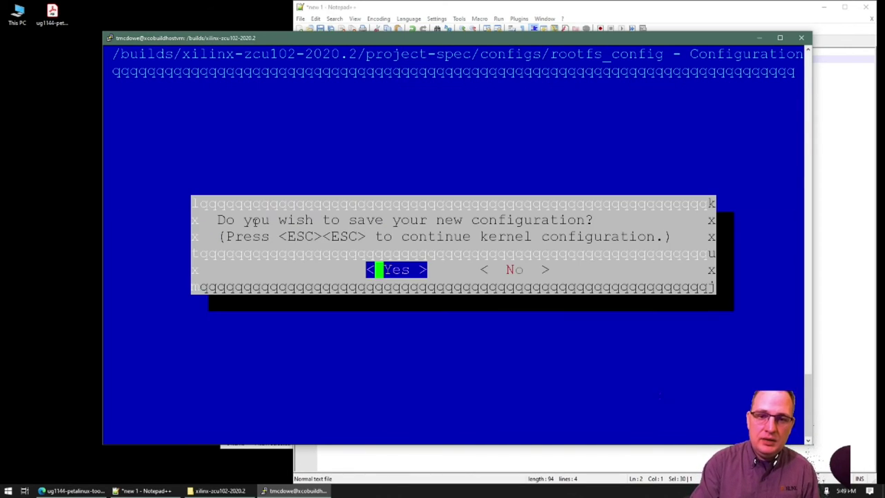
{"action": "key", "text": "Return"}
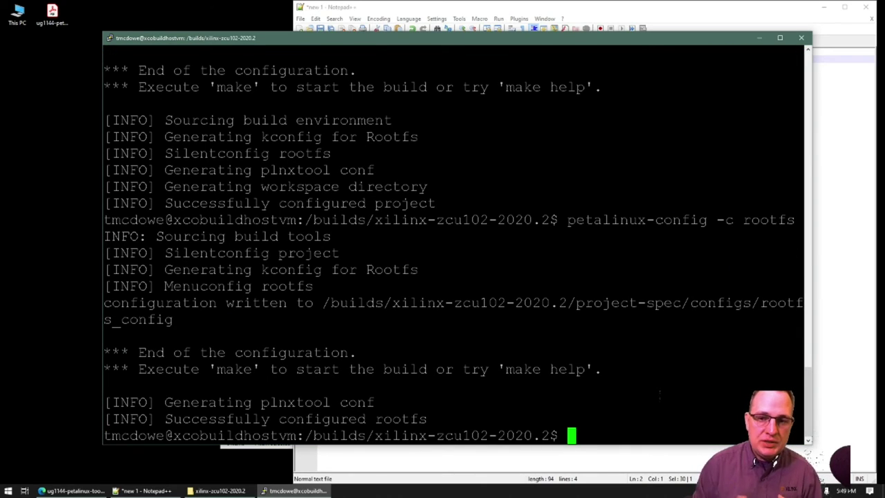
Step: Run petalinux-config -c kernel to open the Linux kernel configuration
{"action": "type", "text": "peta"}
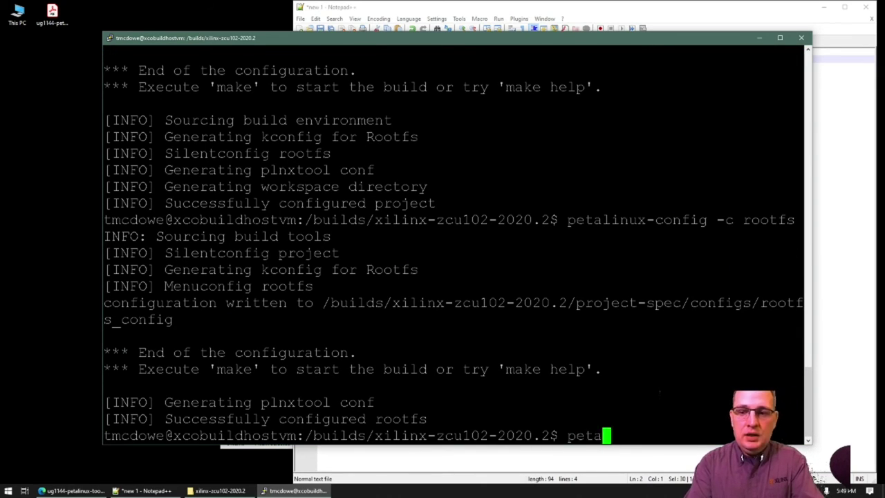
{"action": "type", "text": "linux-config -c k"}
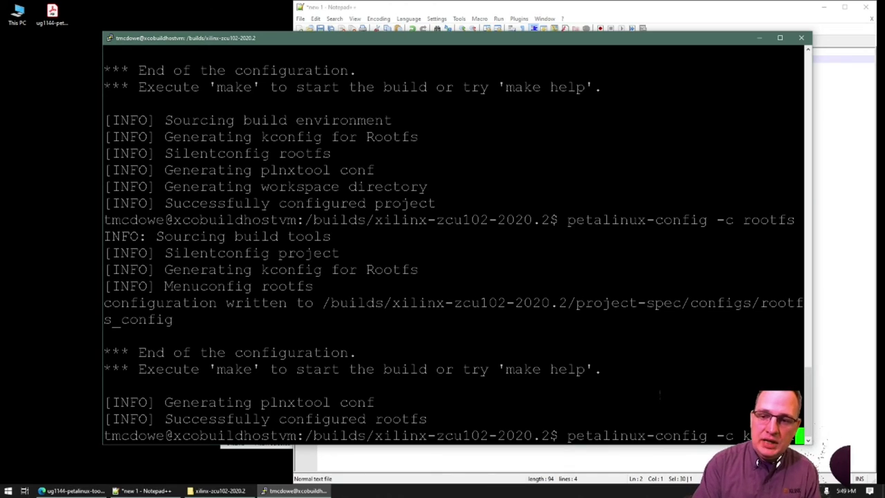
{"action": "type", "text": "ernel"}
{"action": "key", "text": "Return"}
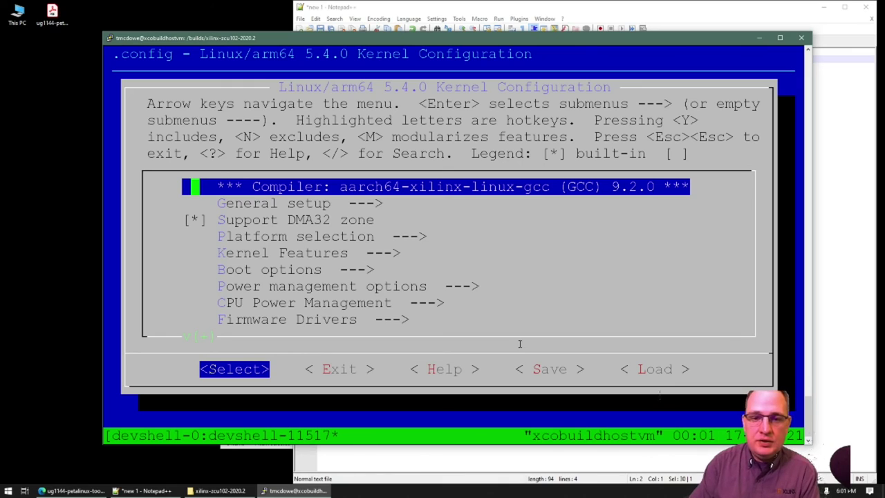
Step: Inspect the General setup options of the kernel configuration and return to the main kernel configuration
{"action": "key", "text": "Down"}
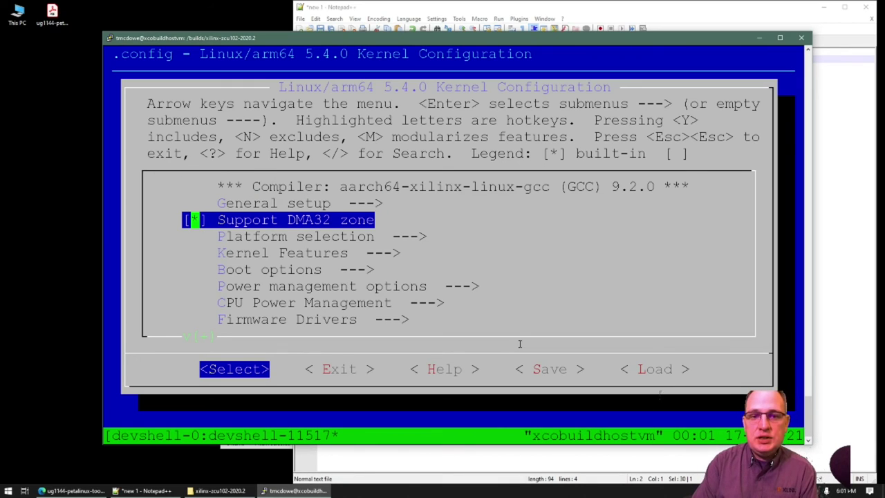
{"action": "key", "text": "Up"}
{"action": "key", "text": "Return"}
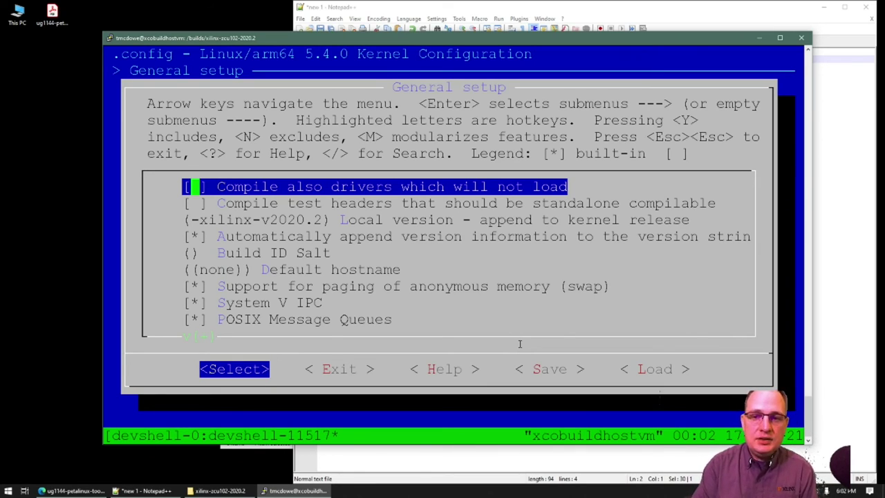
{"action": "key", "text": "Right"}
{"action": "key", "text": "Return"}
Step: Exit the kernel configuration and save the new configuration
{"action": "key", "text": "Right"}
{"action": "key", "text": "Return"}
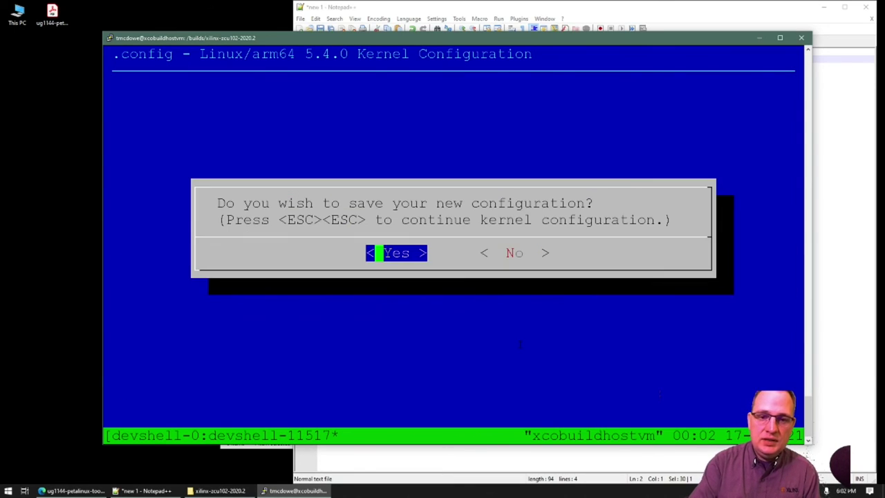
{"action": "key", "text": "Return"}
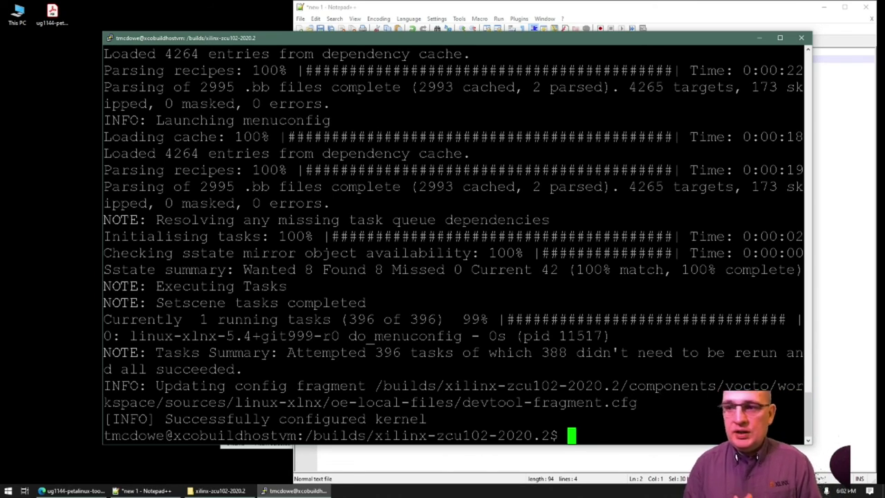
Step: Create an enabled application from the install template by running petalinux-create -t apps --template install --name myapps --enable
{"action": "type", "text": "petalinux-create"}
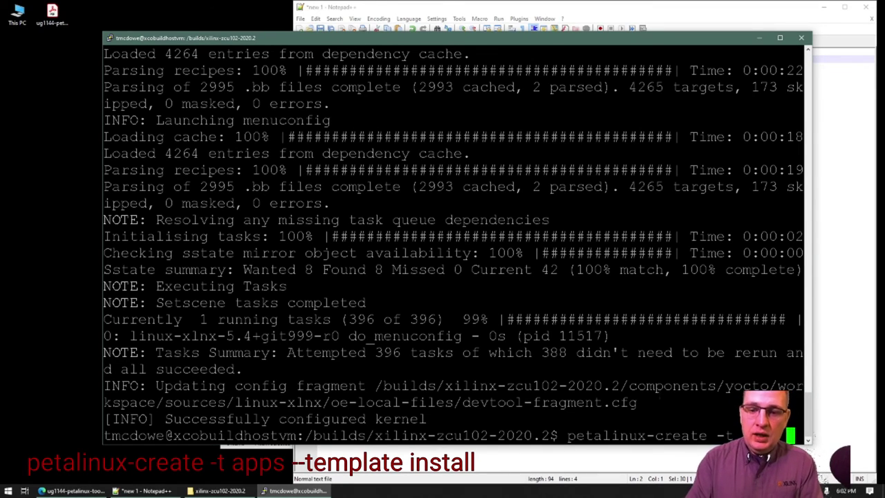
{"action": "type", "text": "-t -template "}
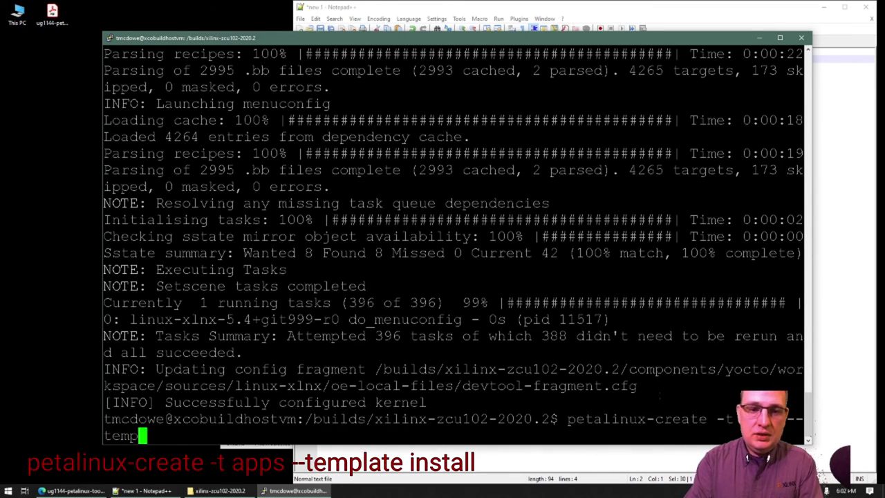
{"action": "type", "text": "install"}
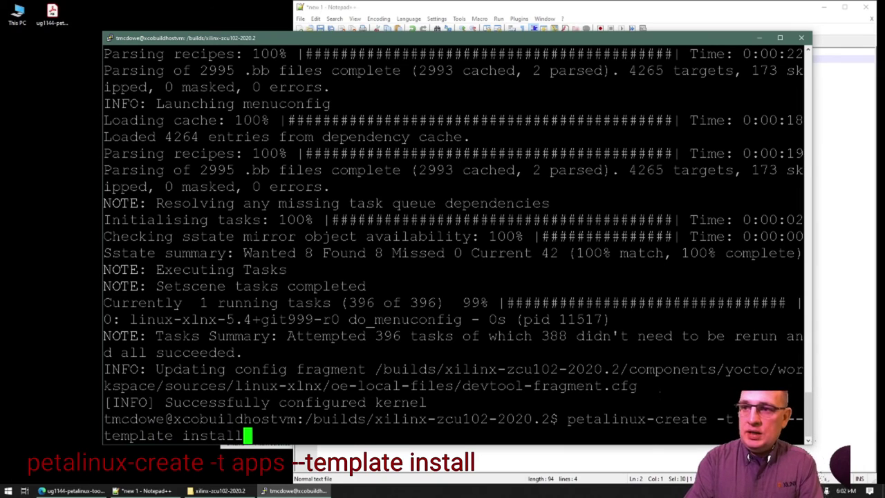
{"action": "type", "text": " --name myapps --ena"}
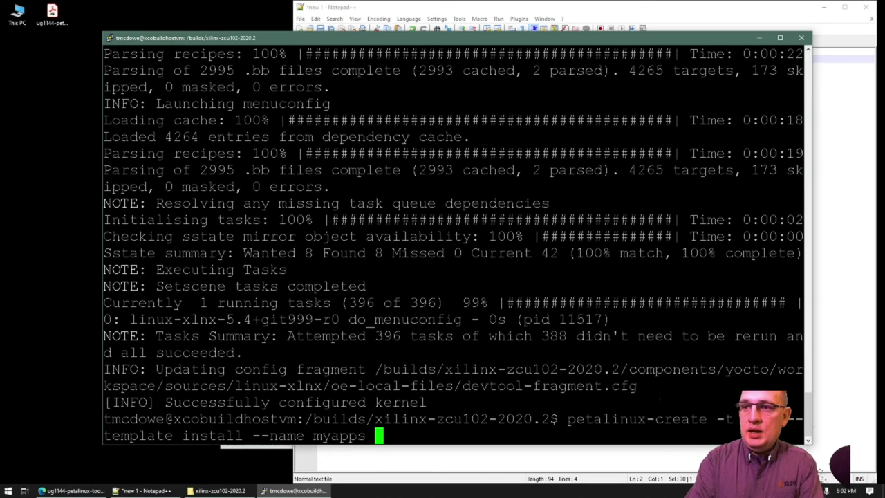
{"action": "type", "text": "ble"}
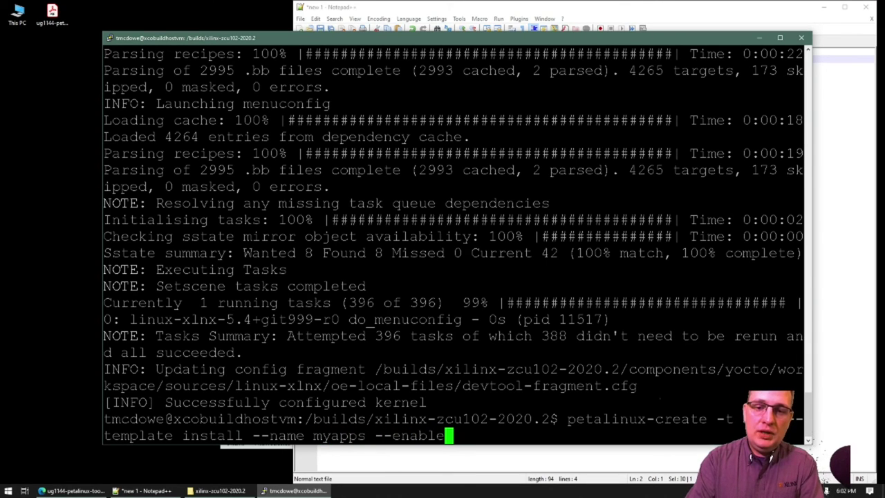
{"action": "key", "text": "Return"}
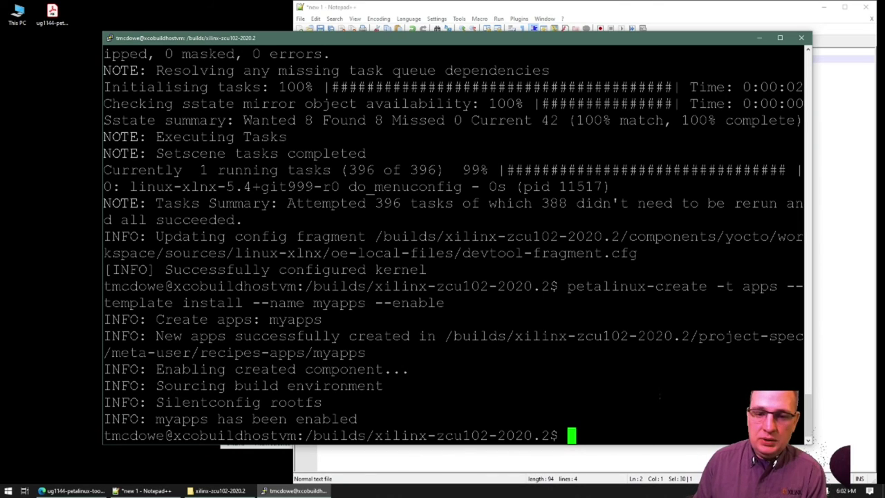
Step: Switch to File Explorer and open the project's project-spec/meta-user/recipes-apps/myapps folder
{"action": "left_click", "coordinate": [219, 490]}
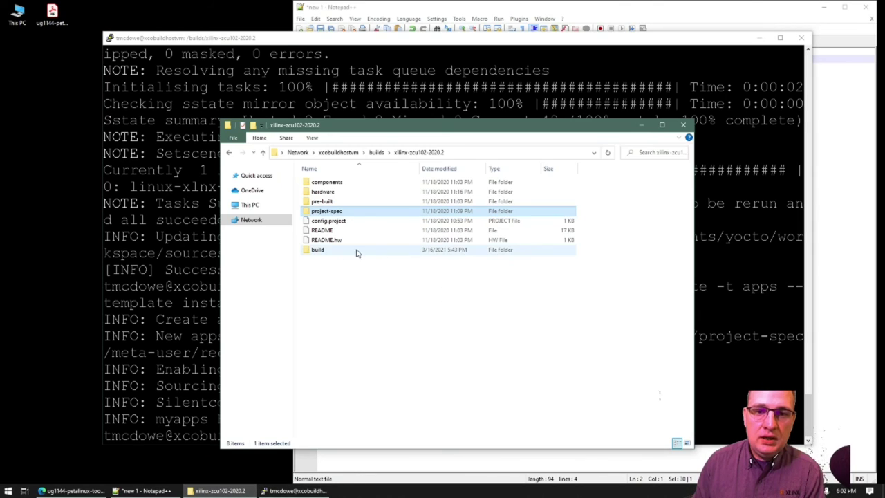
{"action": "double_click", "coordinate": [329, 215]}
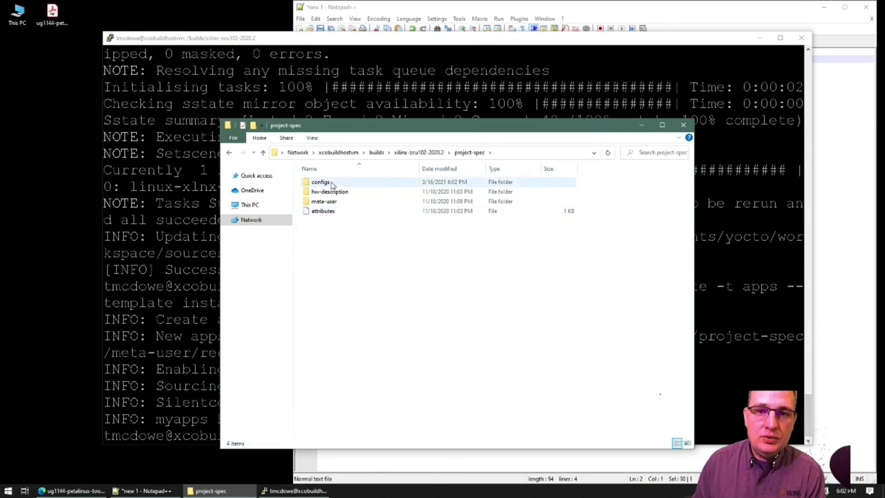
{"action": "double_click", "coordinate": [333, 204]}
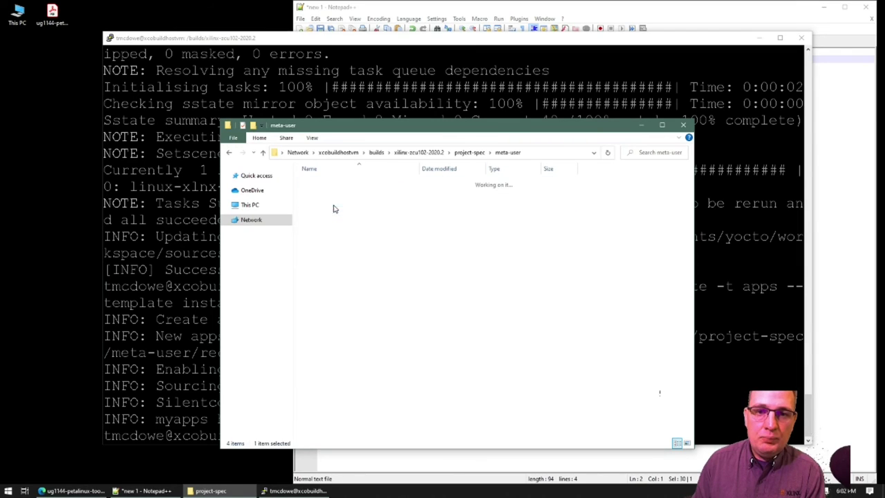
{"action": "double_click", "coordinate": [335, 194]}
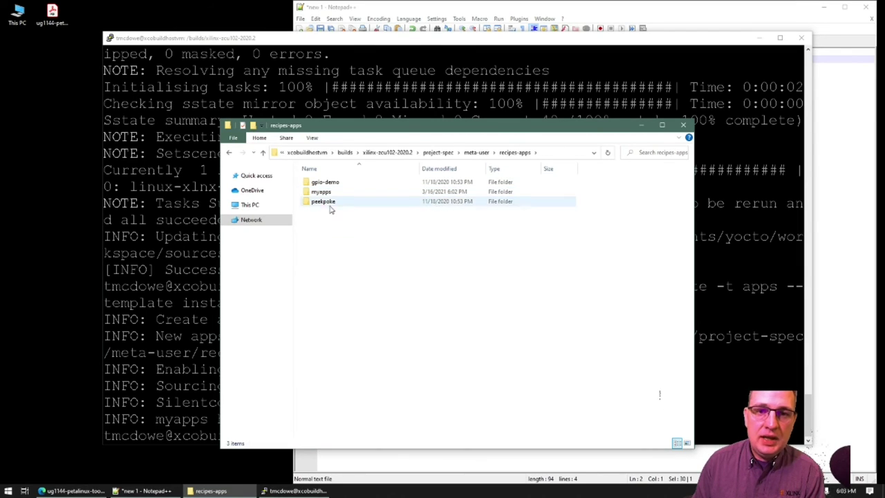
{"action": "double_click", "coordinate": [325, 192]}
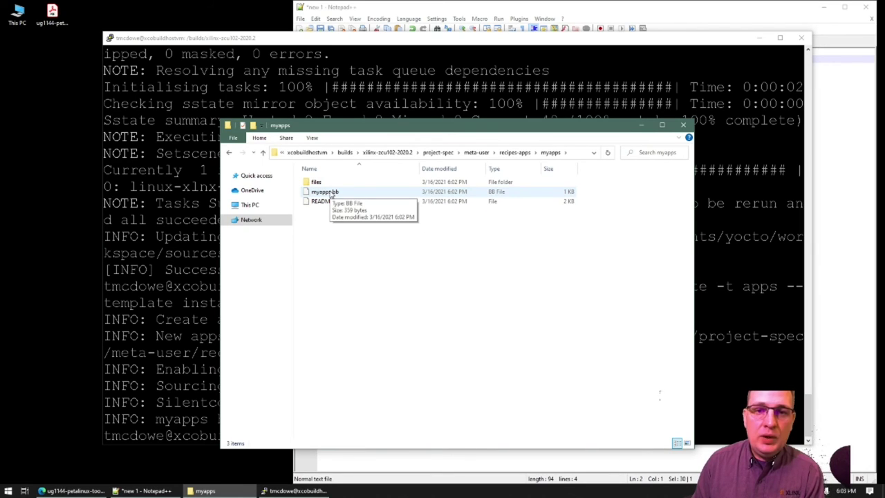
Step: Open myapps.bb in Notepad++ to examine the recipe, close the file, and return to the terminal
{"action": "right_click", "coordinate": [330, 193]}
{"action": "left_click", "coordinate": [364, 238]}
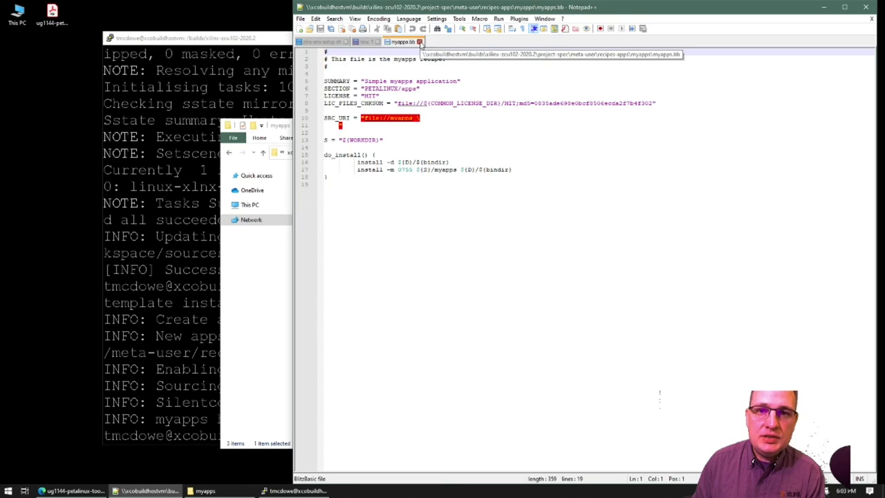
{"action": "left_click", "coordinate": [420, 42]}
{"action": "left_click", "coordinate": [824, 8]}
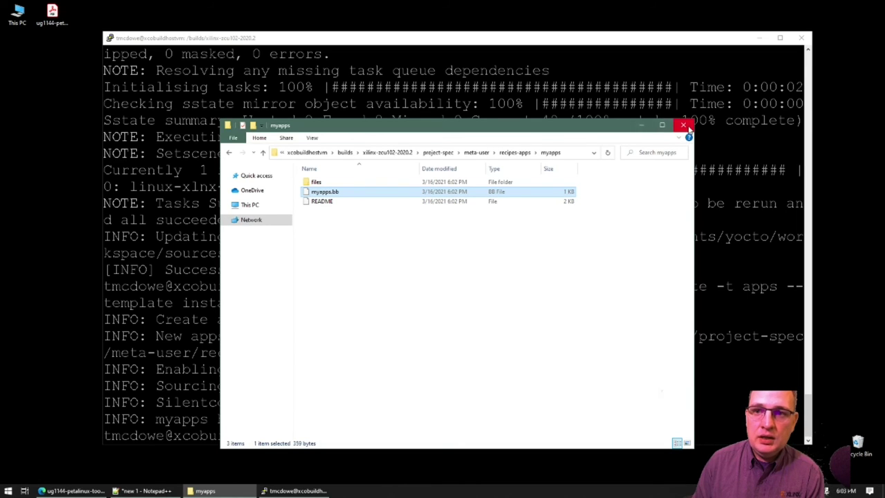
{"action": "left_click", "coordinate": [642, 125]}
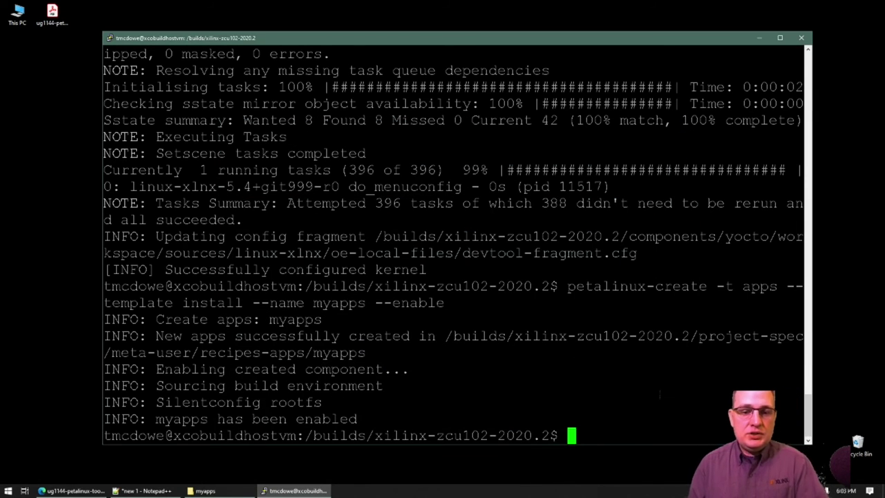
Step: Run petalinux-config -c rootfs to open the root filesystem configuration
{"action": "type", "text": "peta"}
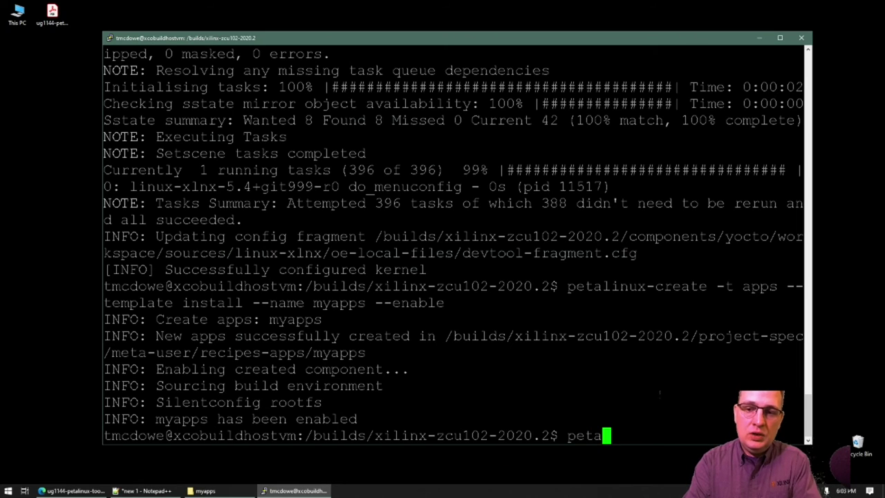
{"action": "type", "text": "linux-config -c"}
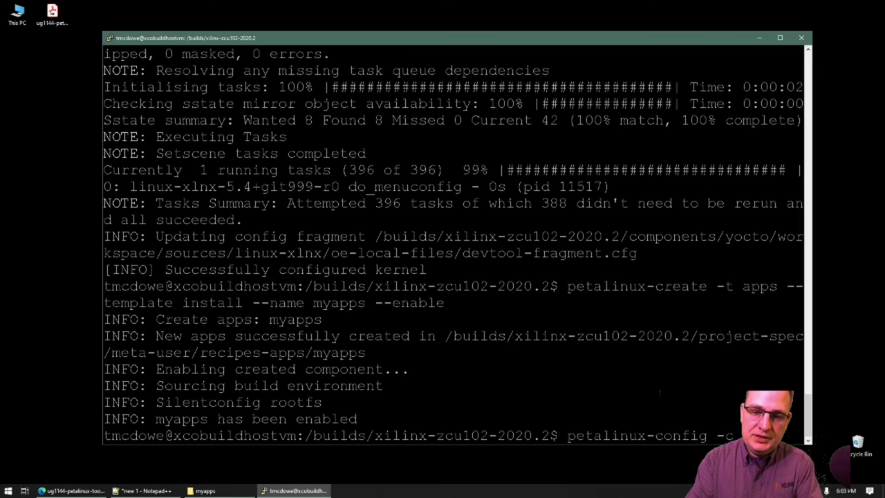
{"action": "type", "text": " root"}
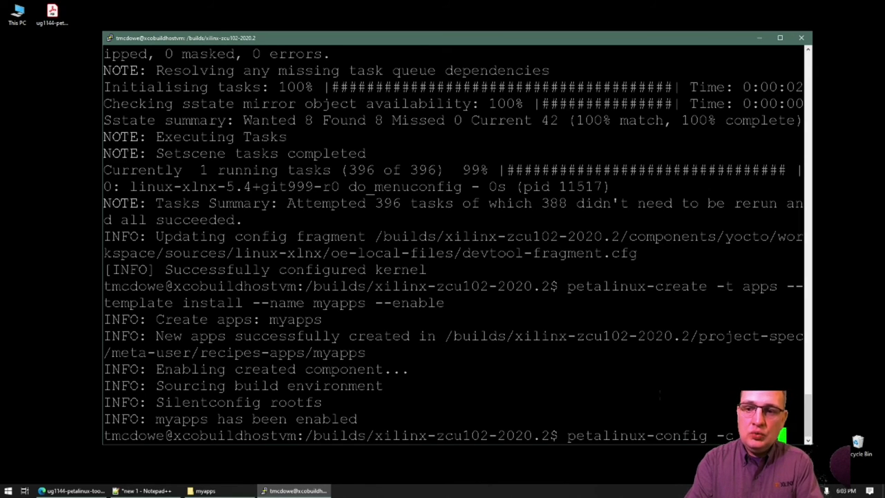
{"action": "type", "text": "fs"}
{"action": "key", "text": "Return"}
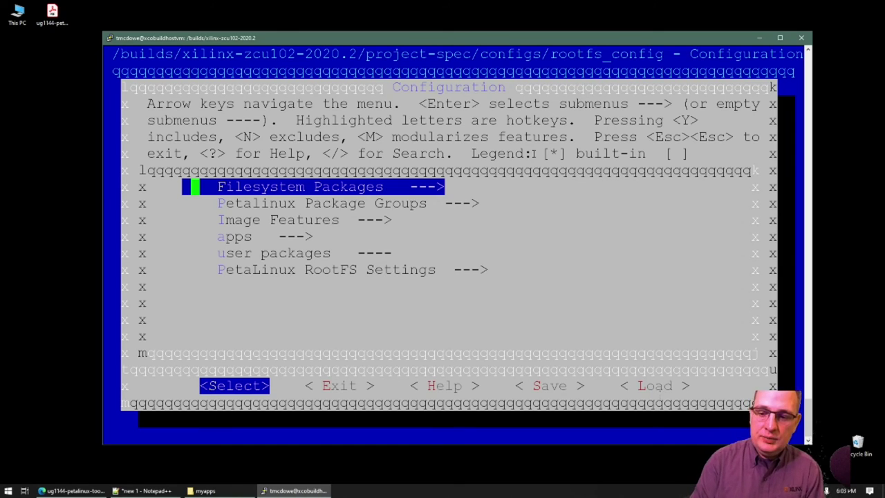
Step: Check whether myapps is enabled in the apps category, and return to the main rootfs configuration
{"action": "key", "text": "Down"}
{"action": "key", "text": "Down"}
{"action": "key", "text": "Down"}
{"action": "key", "text": "Return"}
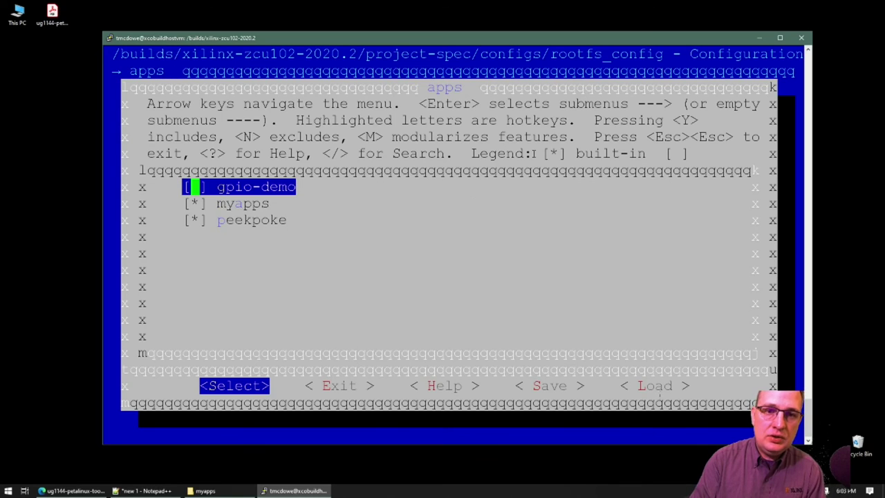
{"action": "key", "text": "Down"}
{"action": "key", "text": "Down"}
{"action": "key", "text": "Up"}
{"action": "key", "text": "Right"}
{"action": "key", "text": "Return"}
Step: Exit the root filesystem configuration and save it
{"action": "key", "text": "Right"}
{"action": "key", "text": "Return"}
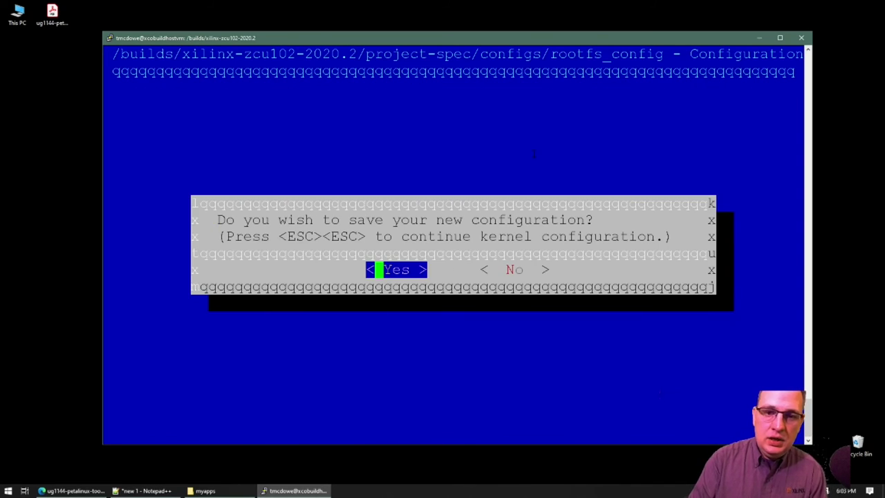
{"action": "key", "text": "Return"}
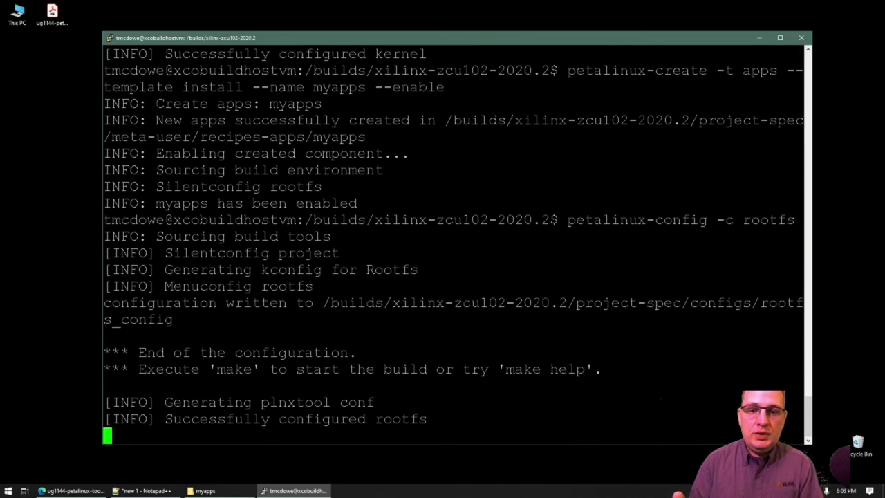
Step: Build the whole project with petalinux-build and review the build output for warnings
{"action": "type", "text": "peta"}
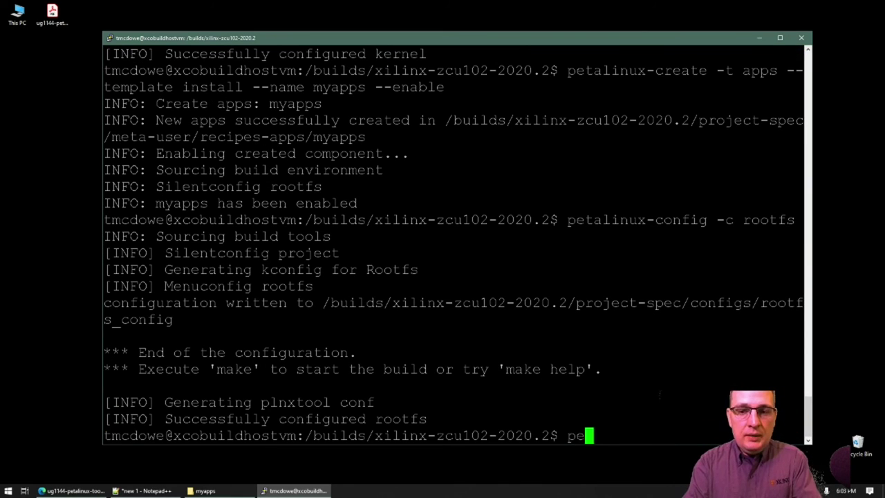
{"action": "key", "text": "BackSpace"}
{"action": "key", "text": "BackSpace"}
{"action": "type", "text": "talinux-build"}
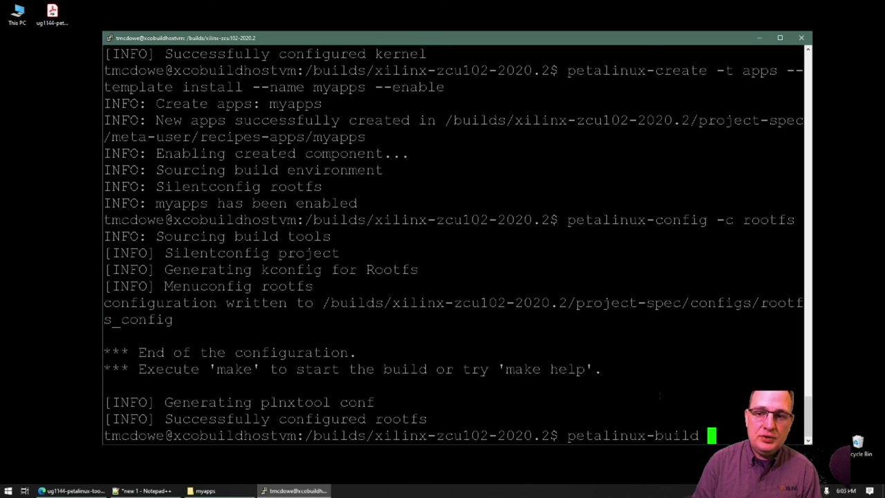
{"action": "key", "text": "Return"}
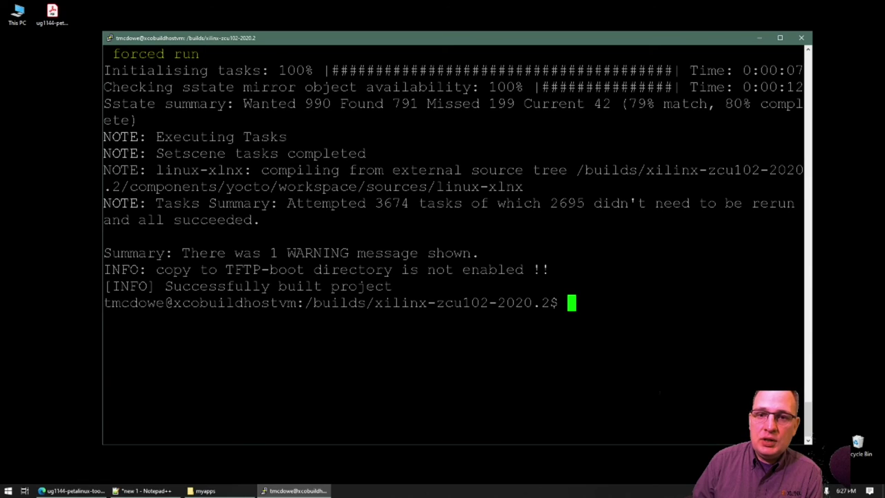
{"action": "scroll", "coordinate": [452, 242], "scroll_direction": "up", "scroll_amount": 4}
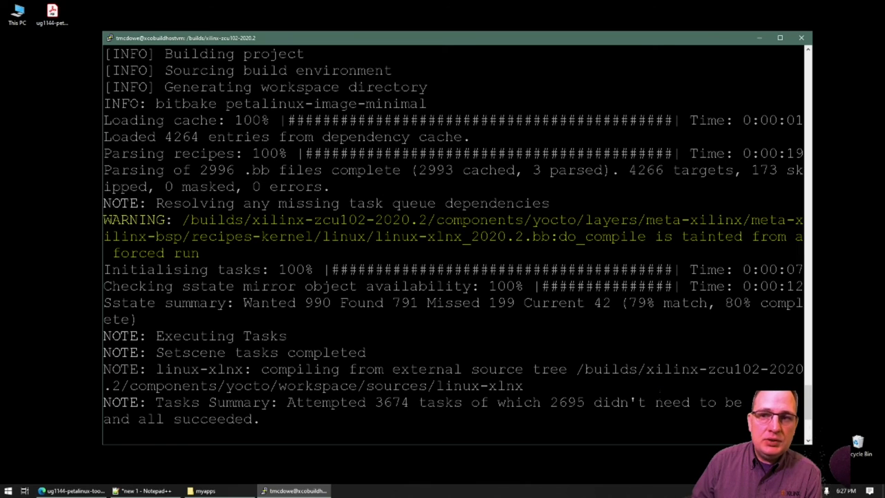
{"action": "left_click_drag", "start_coordinate": [808, 396], "coordinate": [808, 387]}
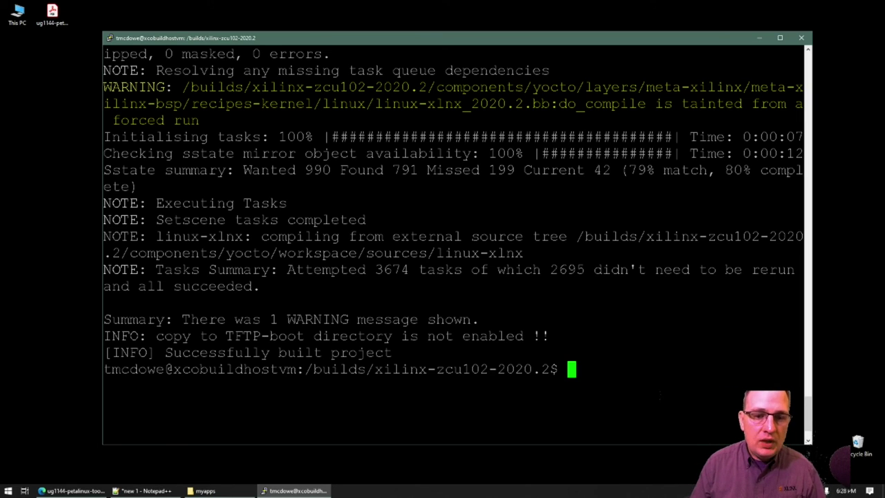
Step: Switch to File Explorer to examine the build outputs in the project's images/linux folder, and return to the terminal
{"action": "left_click", "coordinate": [205, 490]}
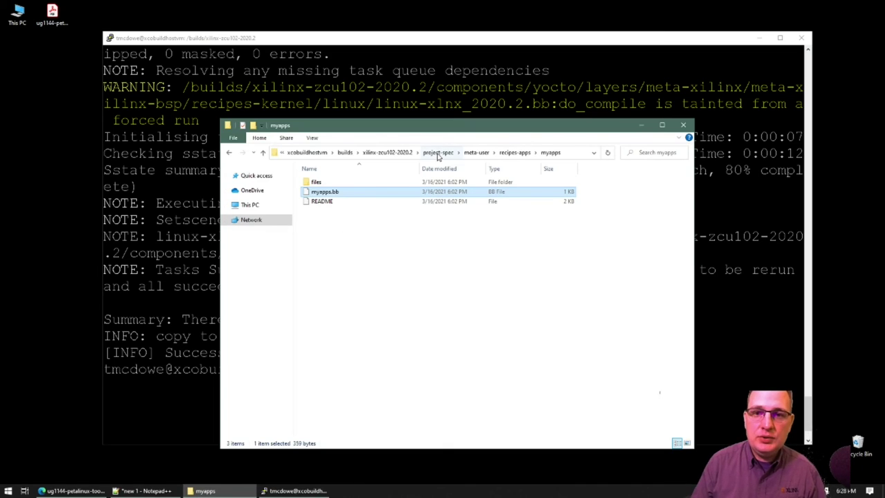
{"action": "left_click", "coordinate": [400, 155]}
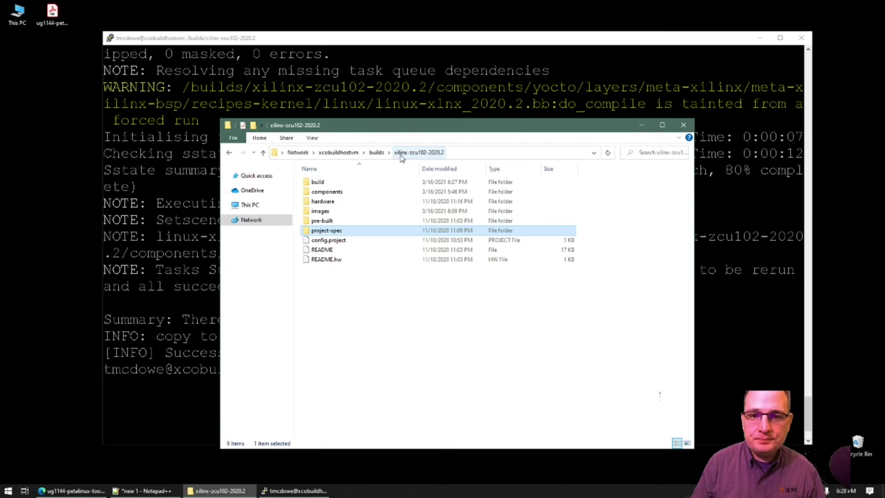
{"action": "double_click", "coordinate": [330, 214]}
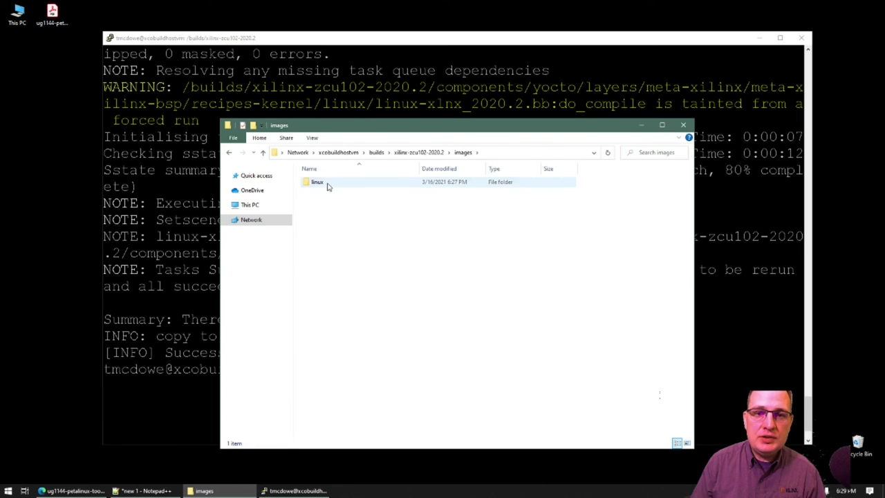
{"action": "double_click", "coordinate": [328, 182]}
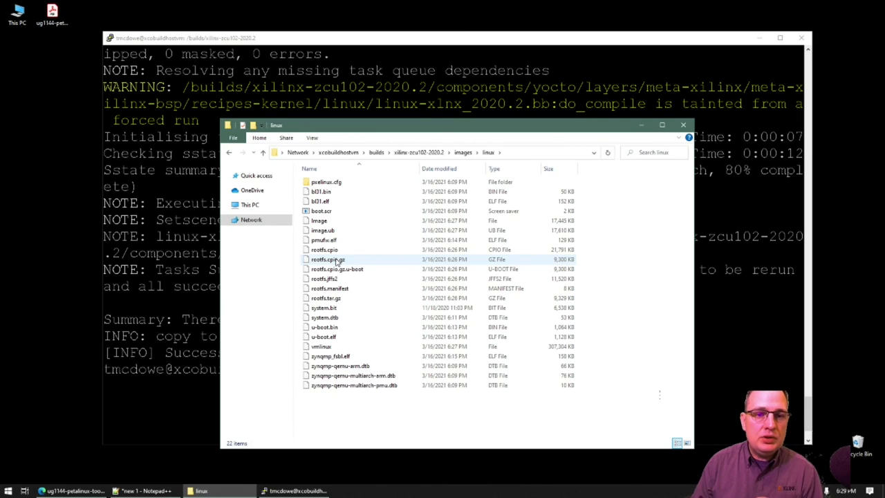
{"action": "left_click", "coordinate": [200, 283]}
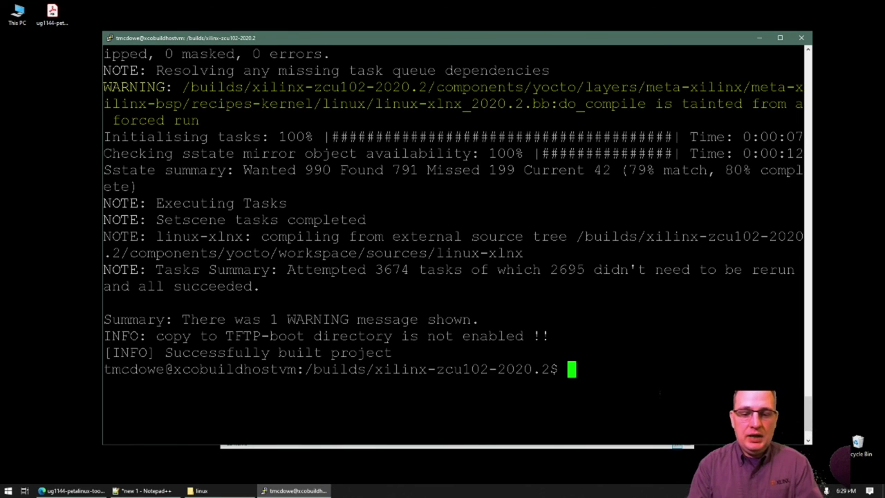
Step: Change the working directory to the project's images/linux folder
{"action": "type", "text": "cd "}
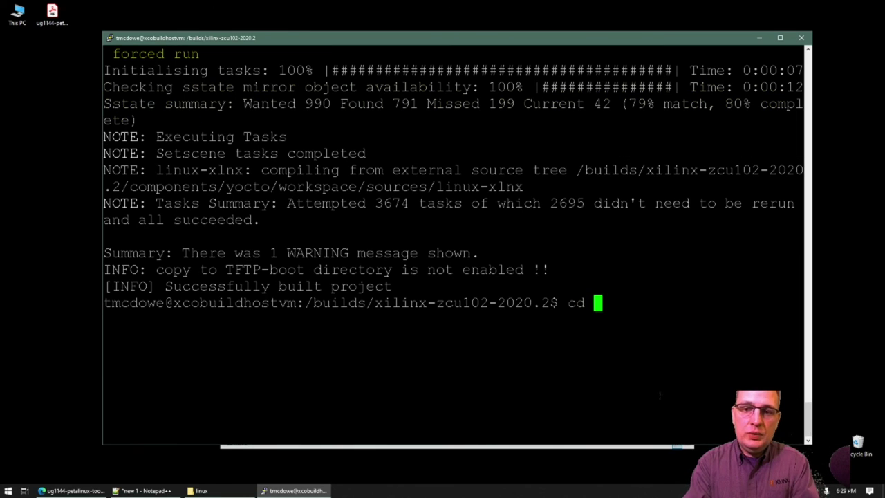
{"action": "type", "text": "images/linux/"}
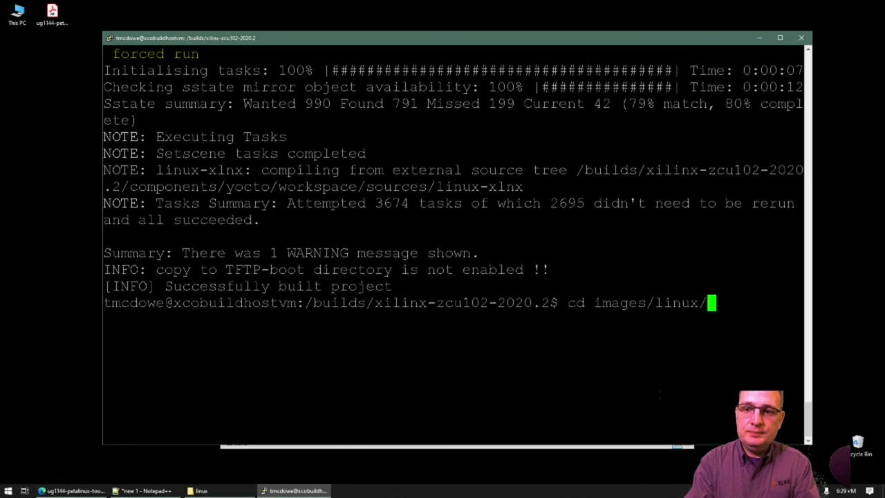
{"action": "key", "text": "Return"}
Step: Start a petalinux-package command with --boot and --fsbl ./zynqmp_fsbl.elf, leaving it open for further options
{"action": "type", "text": "pe"}
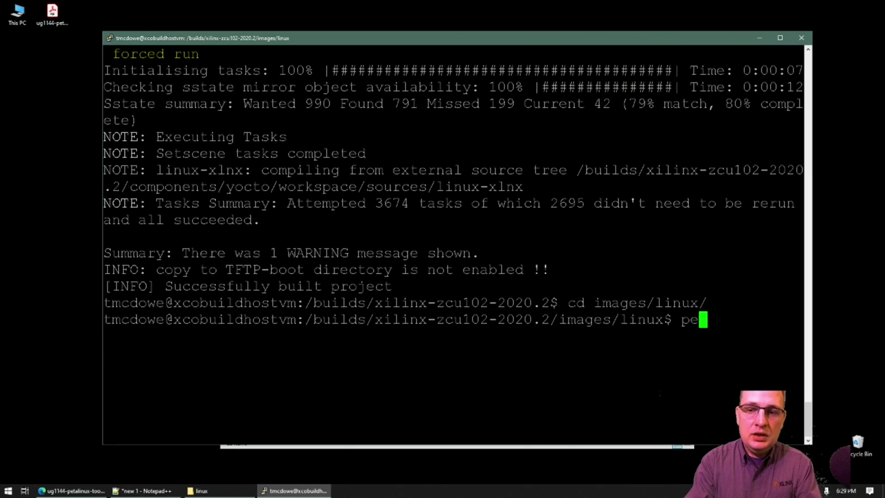
{"action": "type", "text": "talinux-package "}
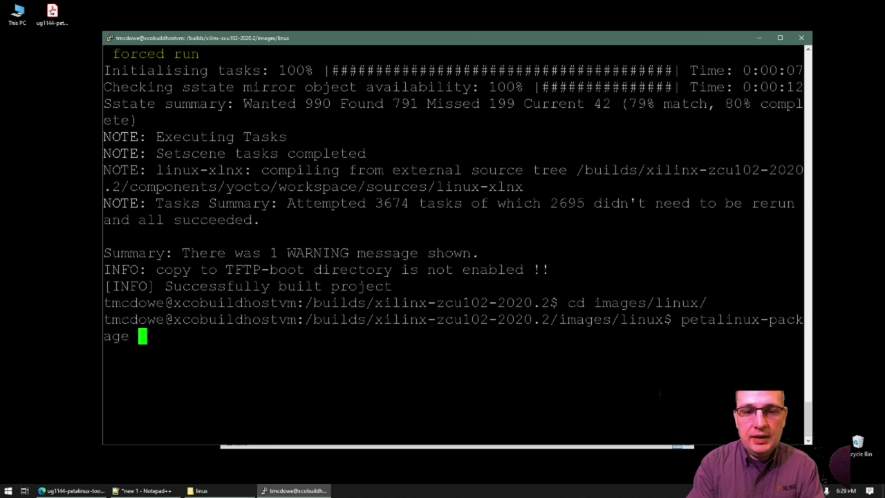
{"action": "type", "text": "--boot "}
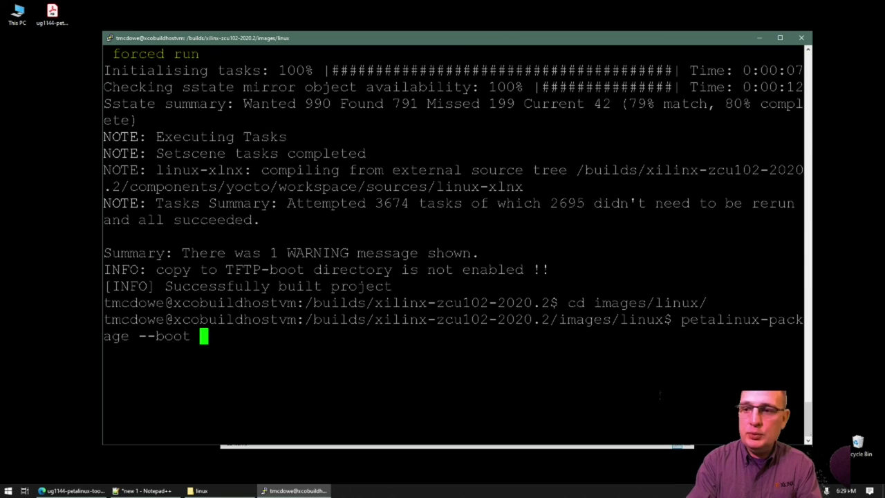
{"action": "type", "text": "--"}
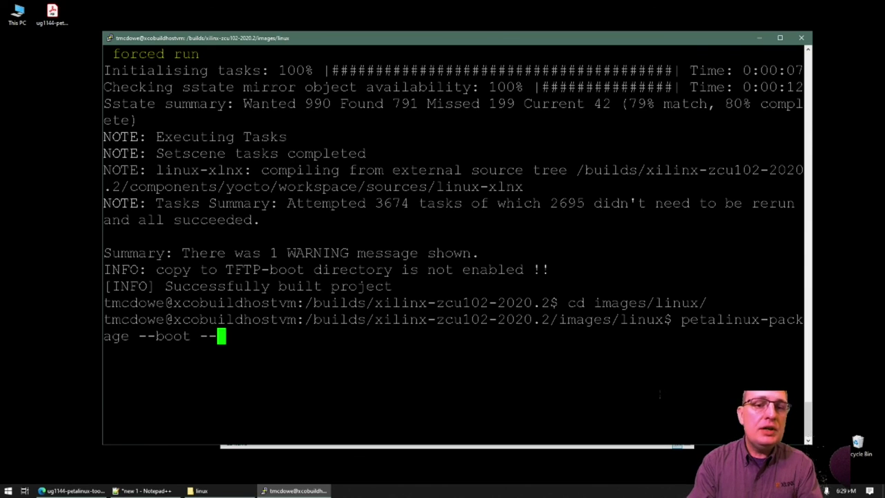
{"action": "type", "text": "fsbl "}
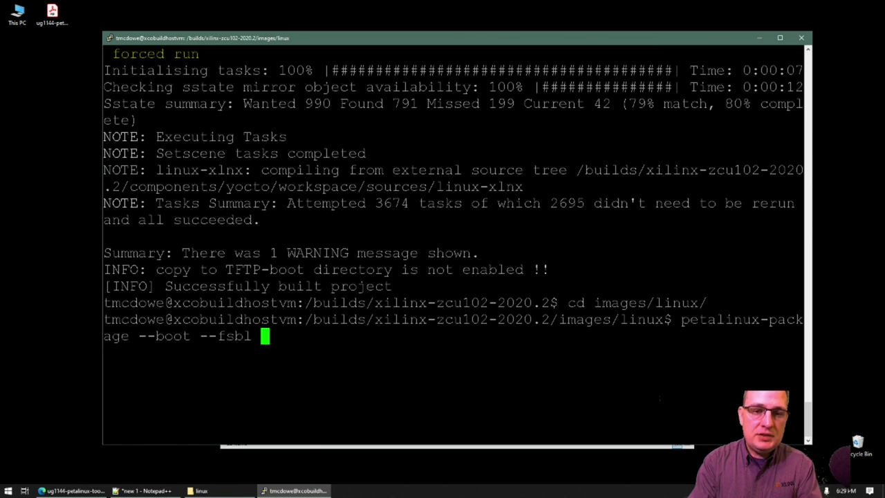
{"action": "type", "text": "./zynqmp"}
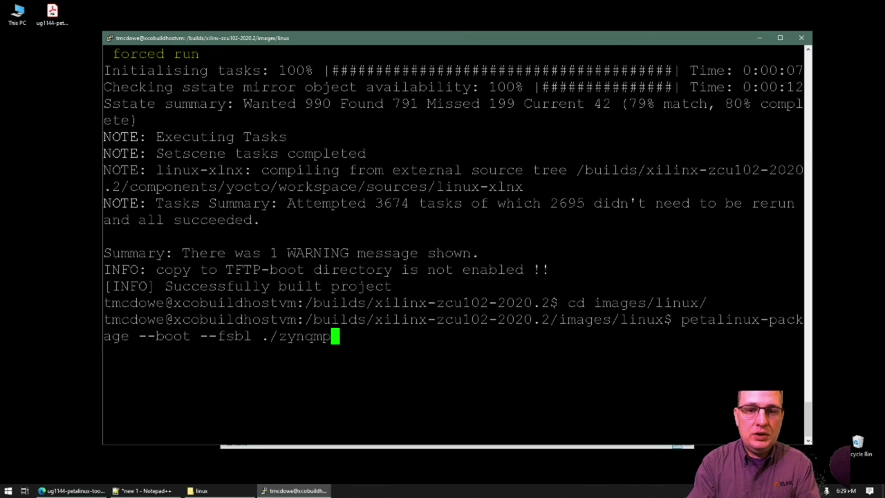
{"action": "type", "text": "_f"}
{"action": "key", "text": "Tab"}
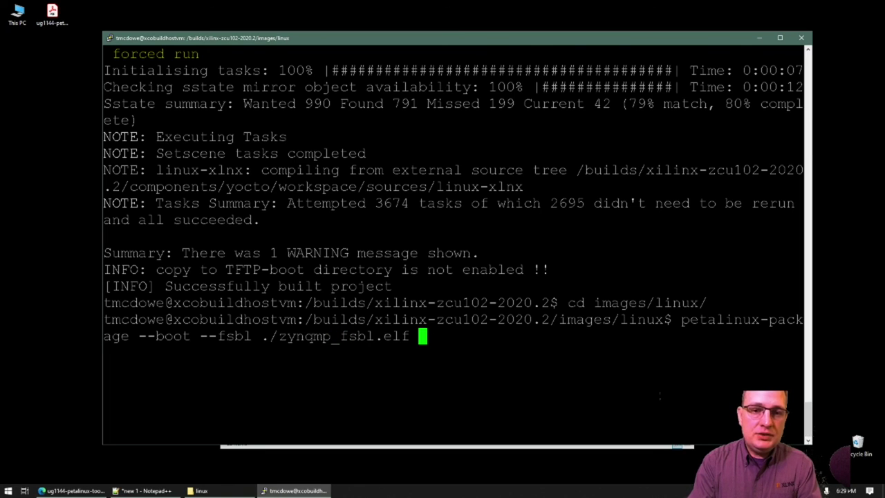
Step: Add --fpga ./system.bit to the package command, checking the bitstream's file name in File Explorer
{"action": "type", "text": "--fpga ./"}
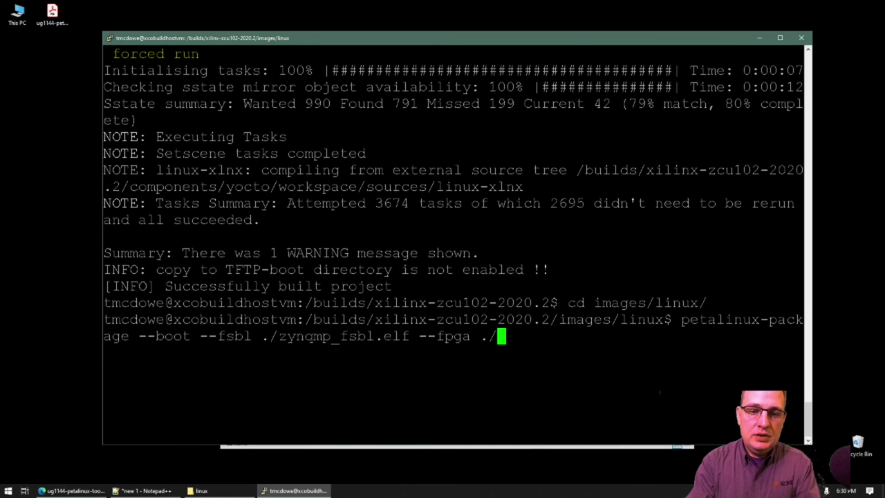
{"action": "left_click", "coordinate": [200, 490]}
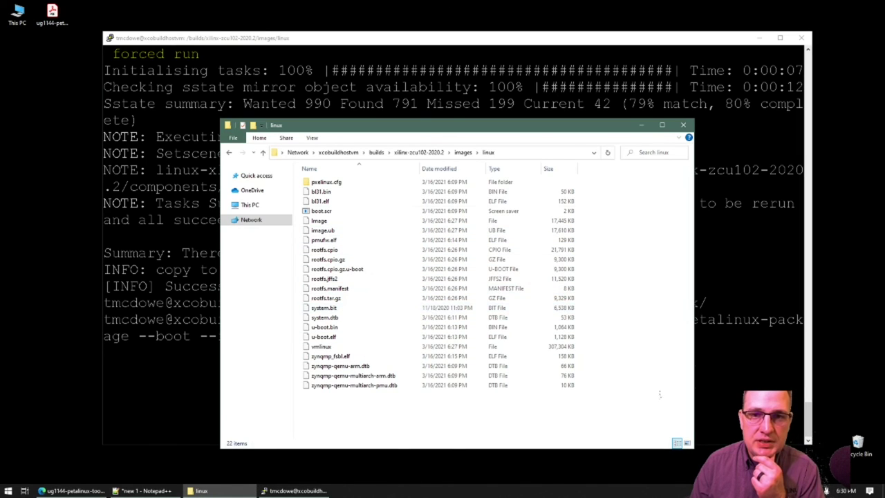
{"action": "left_click", "coordinate": [434, 43]}
{"action": "type", "text": "sys"}
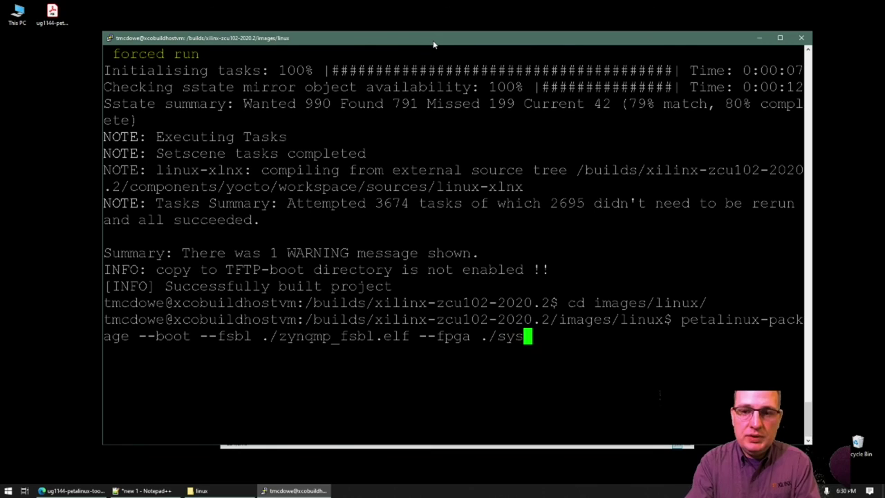
{"action": "type", "text": "tem.bit "}
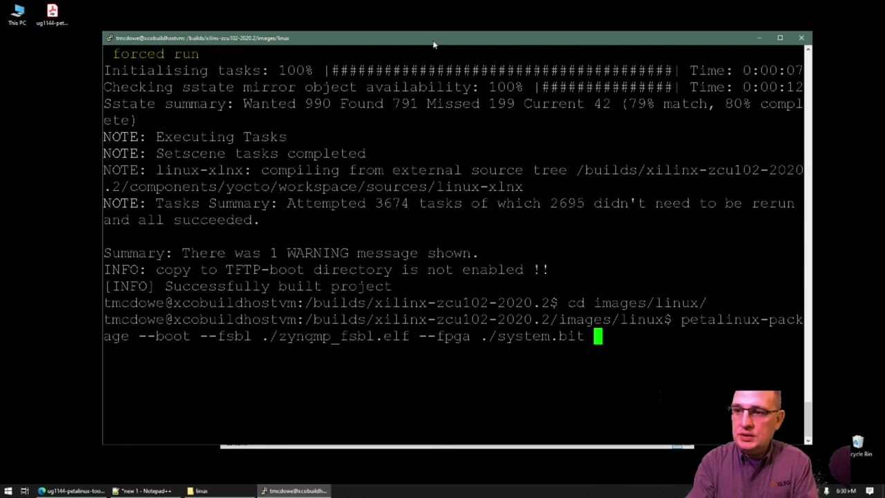
Step: Add the --u-boot option and --pmufw ./pmufw.elf to the package command
{"action": "type", "text": "--u-bo"}
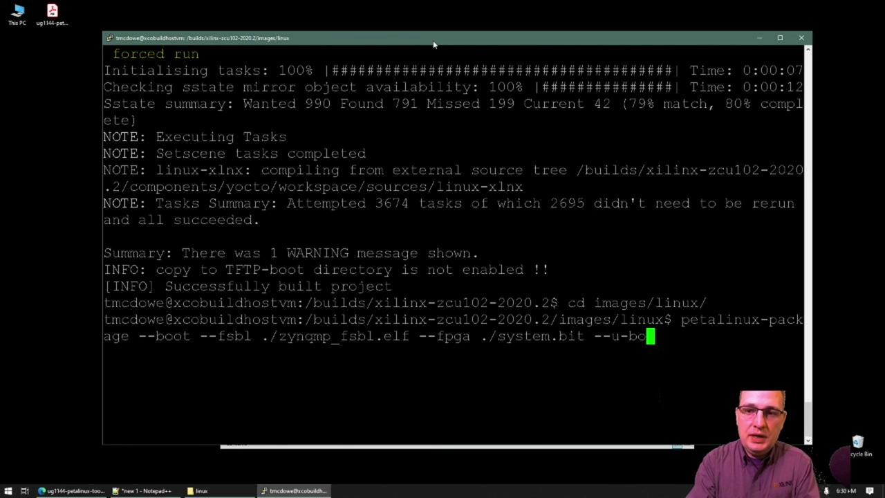
{"action": "type", "text": "ot --pmufw"}
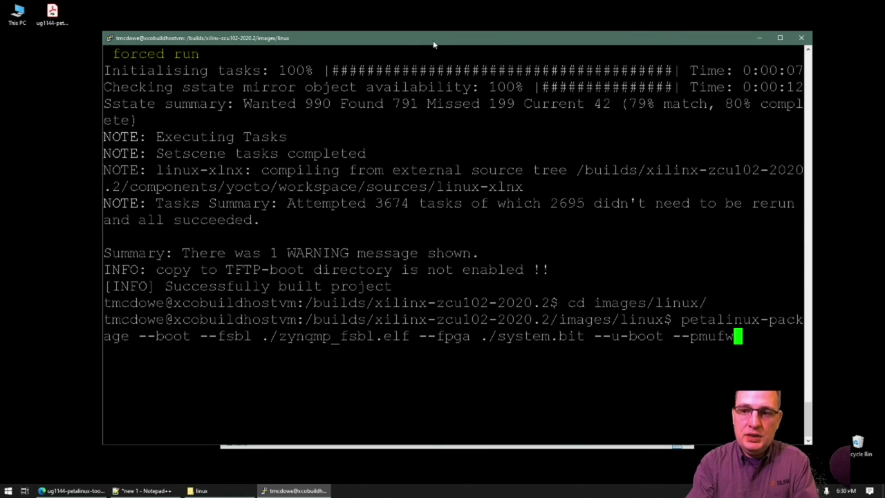
{"action": "type", "text": " ./"}
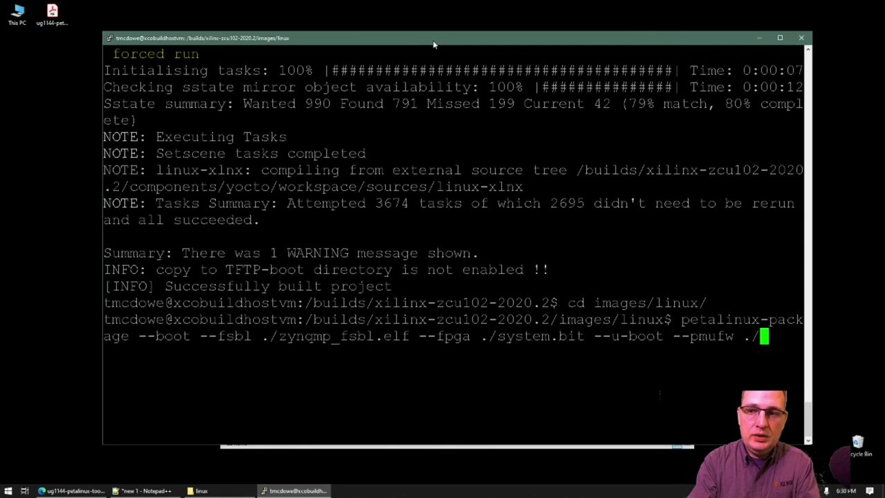
{"action": "type", "text": "pmu"}
{"action": "key", "text": "Tab"}
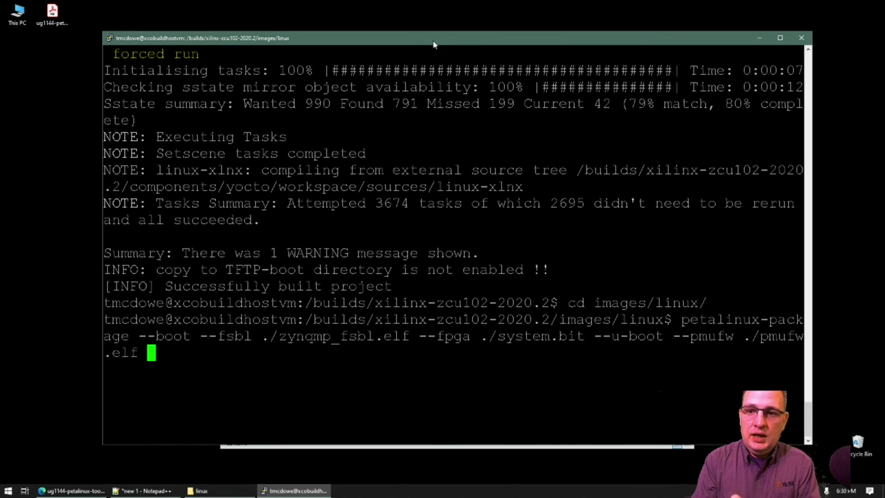
Step: Add --atf ./bl31.elf to the package command and try to run it with BOOT.BIN as a trailing argument
{"action": "type", "text": "--at"}
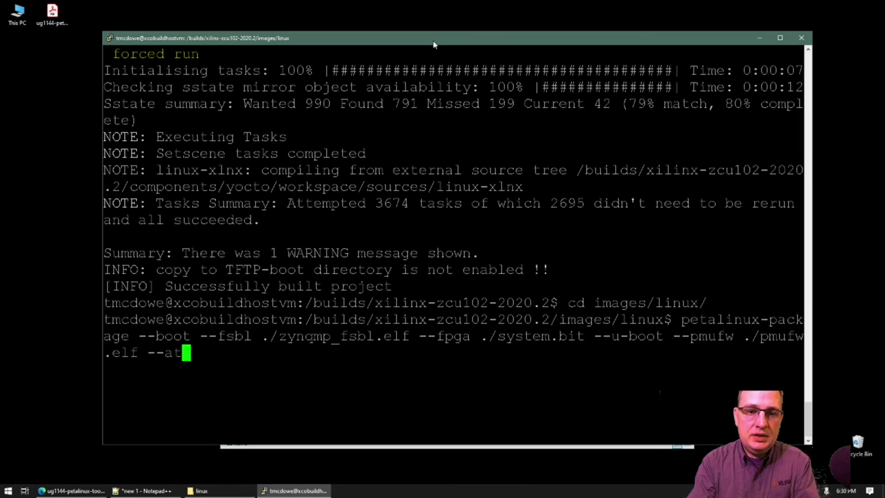
{"action": "type", "text": "f ./bl"}
{"action": "key", "text": "Tab"}
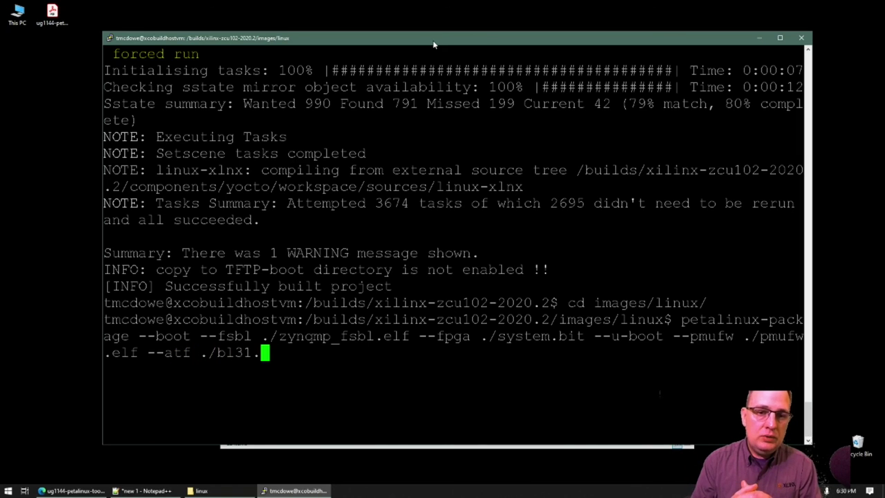
{"action": "type", "text": "elf BOOT.BIN"}
{"action": "key", "text": "Return"}
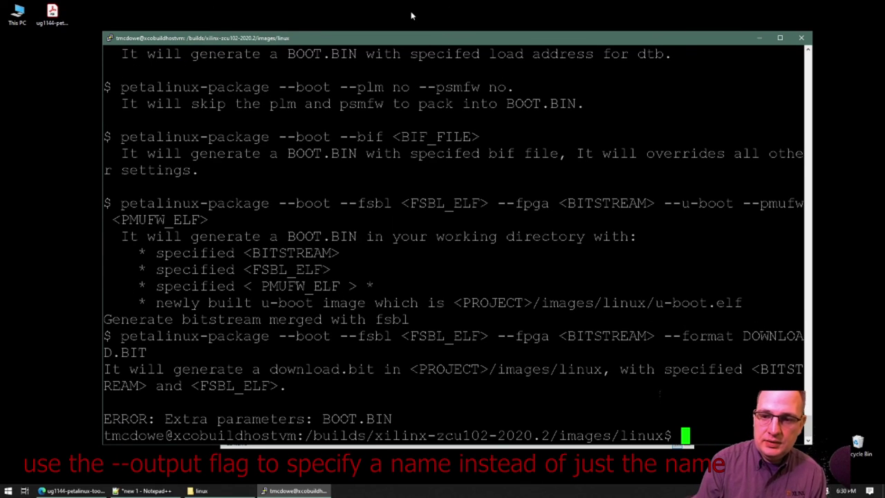
Step: Rerun the package command without the trailing BOOT.BIN argument, and switch to File Explorer to check the images/linux folder for the boot image
{"action": "key", "text": "Up"}
{"action": "key", "text": "BackSpace"}
{"action": "key", "text": "BackSpace"}
{"action": "key", "text": "BackSpace"}
{"action": "key", "text": "BackSpace"}
{"action": "key", "text": "BackSpace"}
{"action": "key", "text": "BackSpace"}
{"action": "key", "text": "BackSpace"}
{"action": "key", "text": "BackSpace"}
{"action": "key", "text": "BackSpace"}
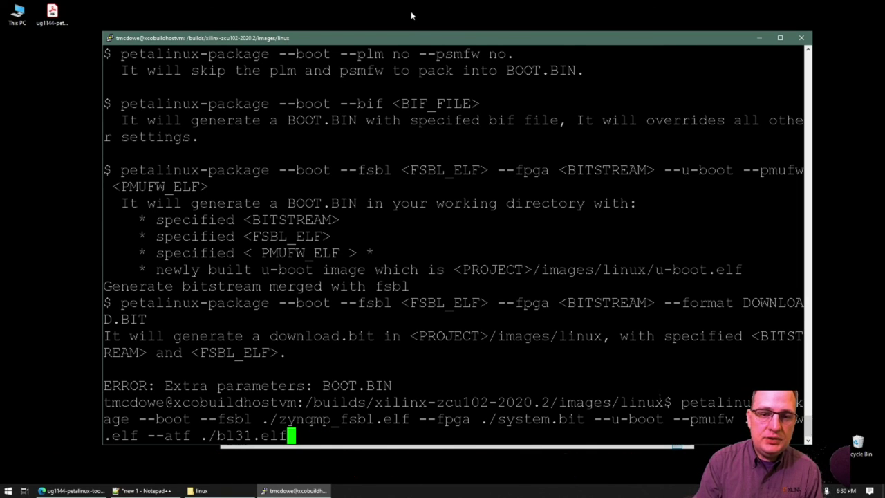
{"action": "key", "text": "Return"}
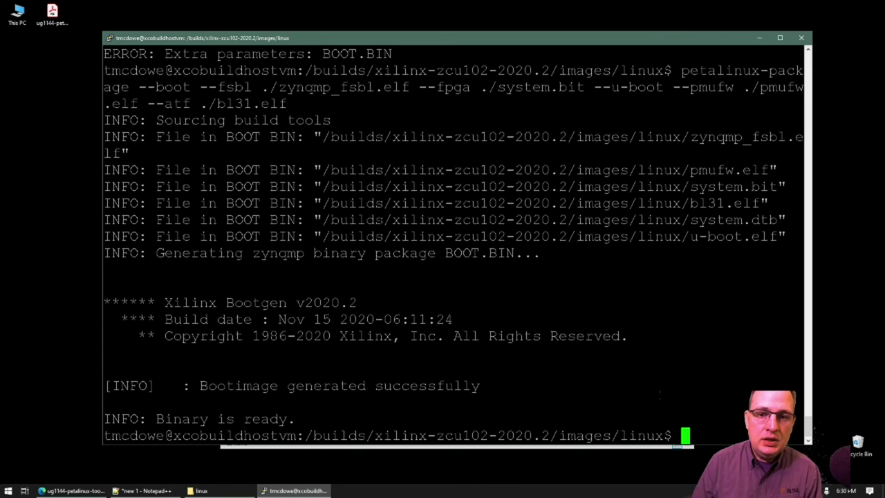
{"action": "left_click", "coordinate": [199, 490]}
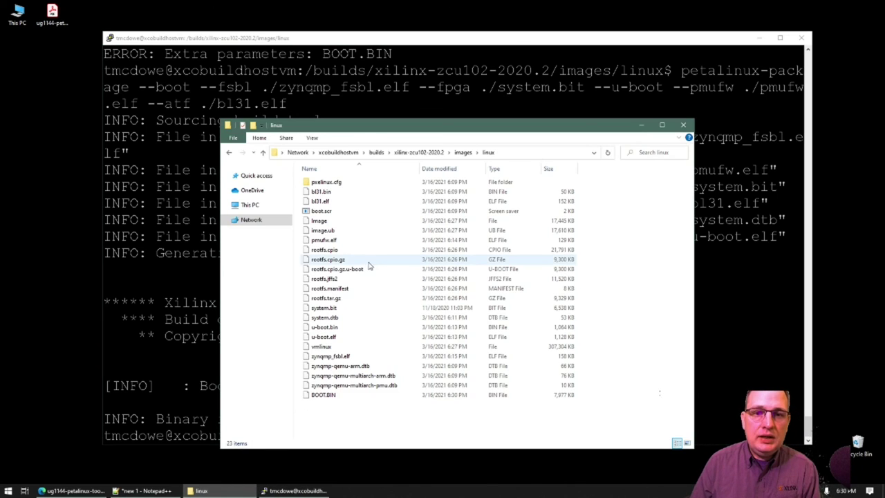